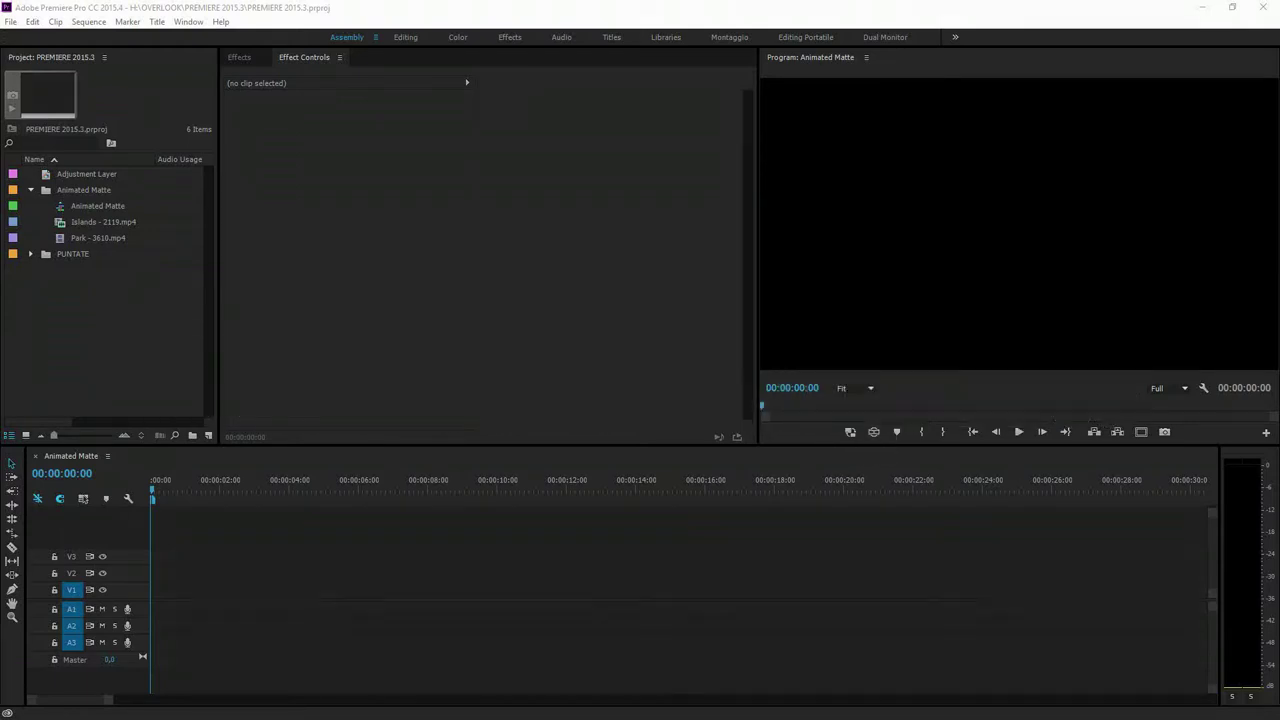
Step: Place Park - 3610.mp4 at the start of V1, keeping the existing sequence settings, and select it
mouse_move(61, 237)
left_mouse_down()
mouse_move(155, 505)
mouse_move(150, 600)
mouse_move(178, 620)
left_mouse_up()
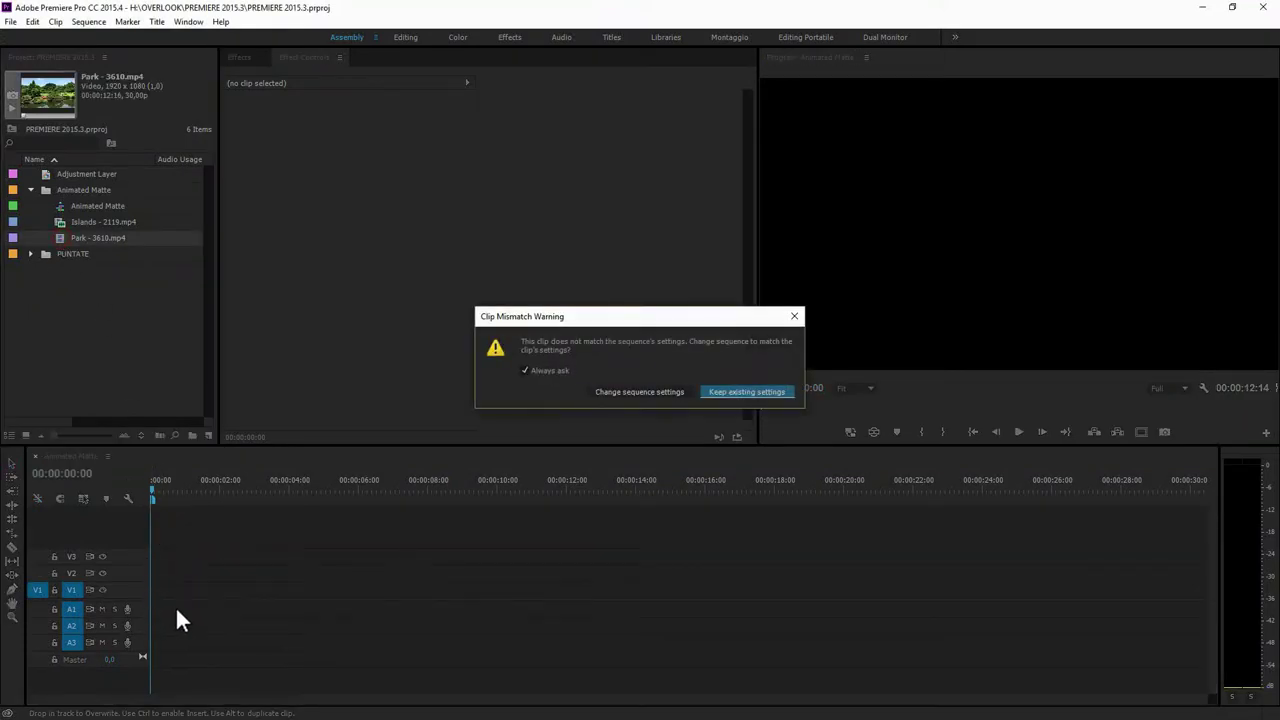
left_click(750, 393)
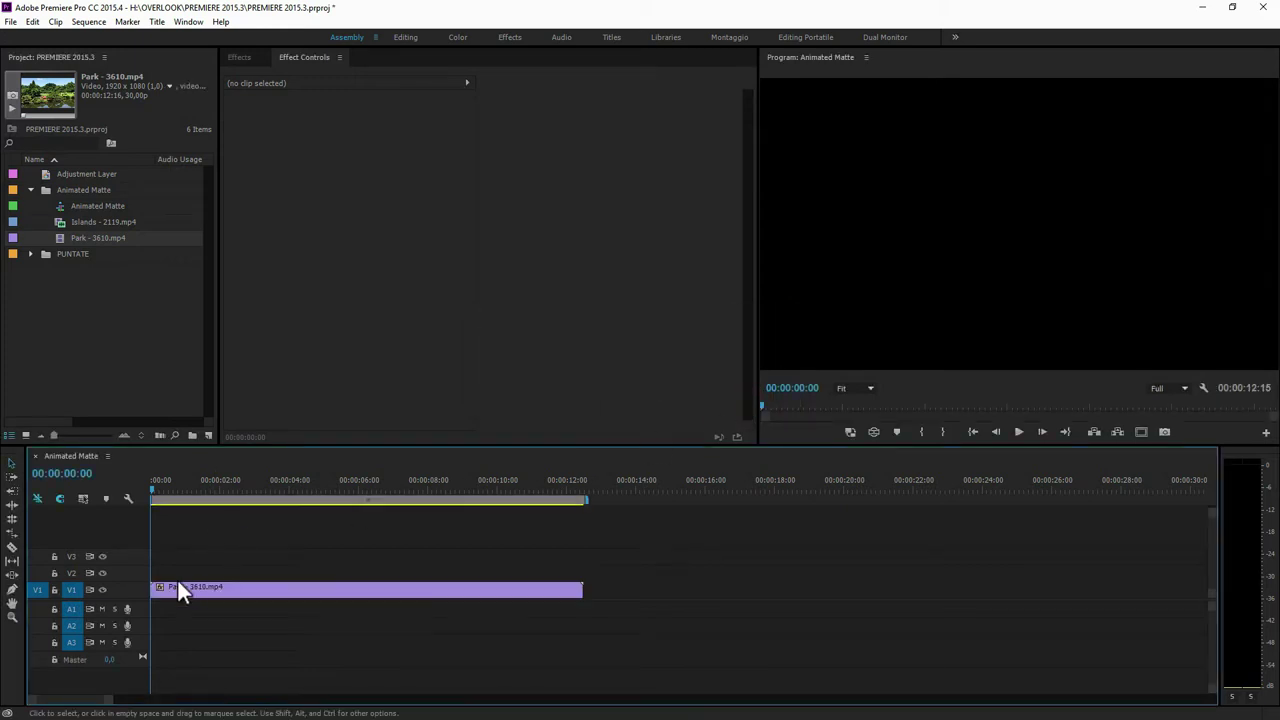
left_click_drag(167, 491, 138, 493)
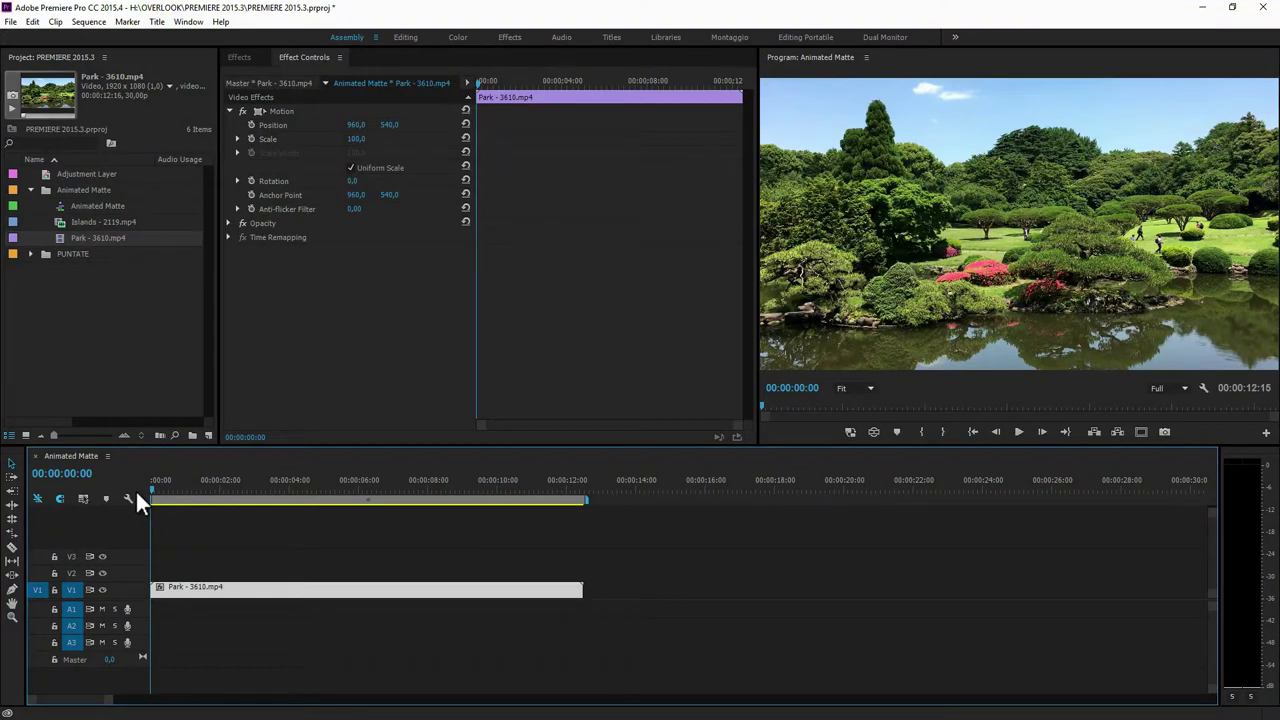
Step: Import 4 Stripes 1.mov from the 4 STRIPES folder into the project
double_click(108, 335)
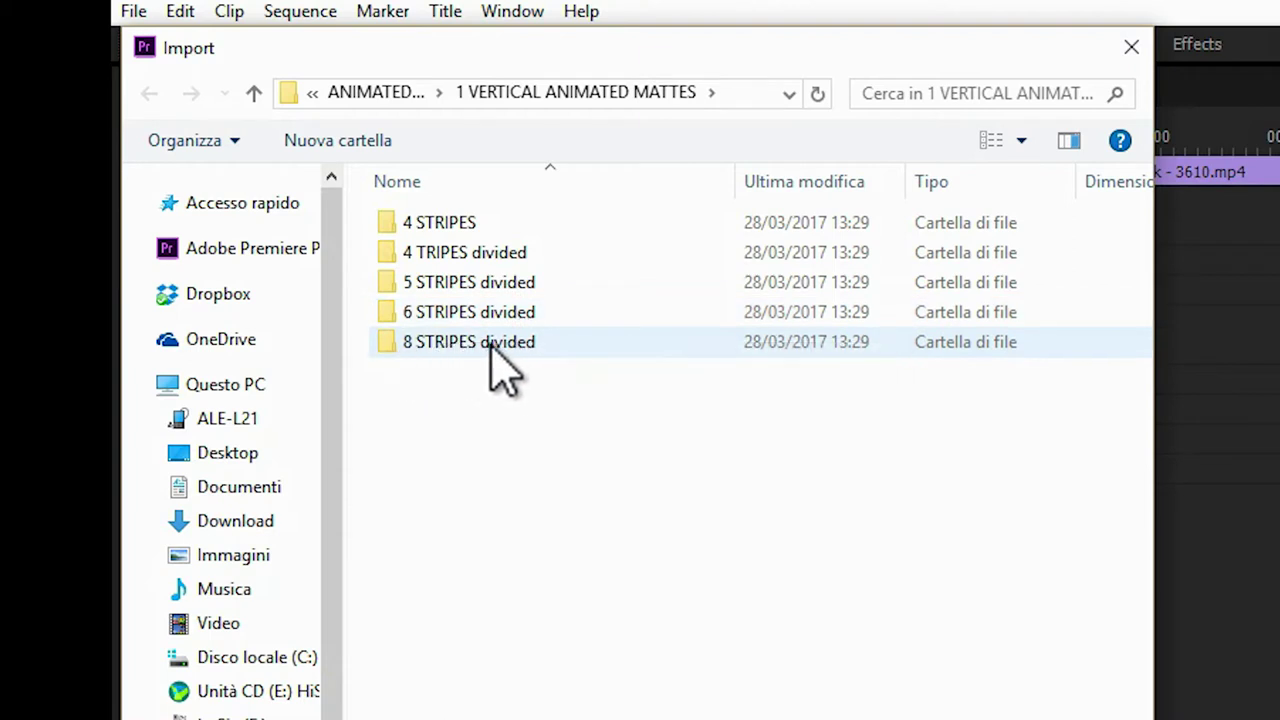
double_click(388, 222)
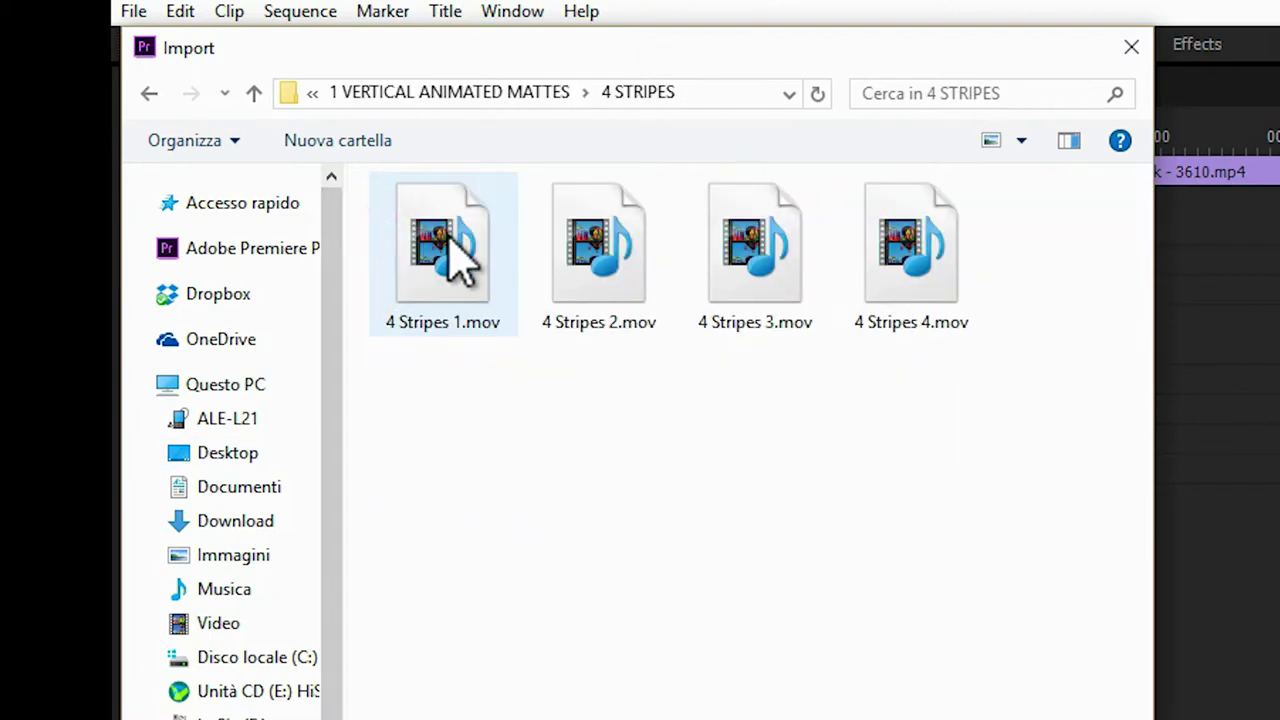
double_click(448, 252)
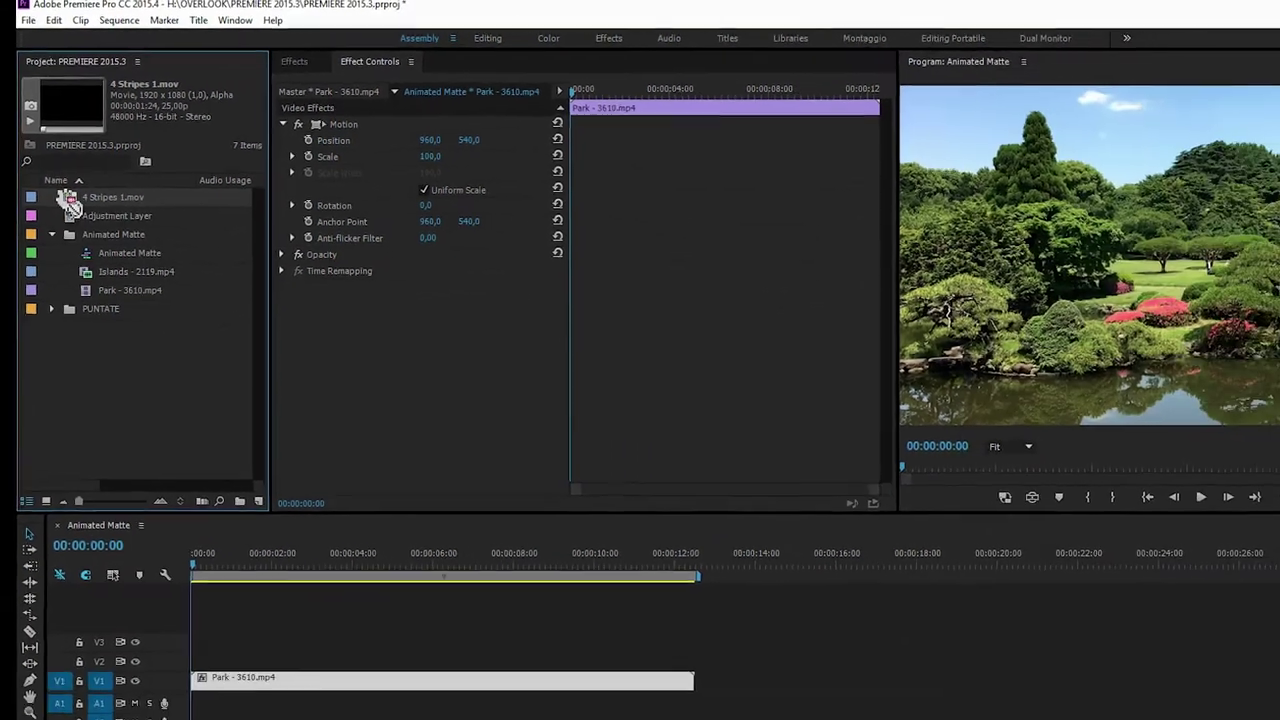
Step: Place 4 Stripes 1.mov on V2 and delete its audio from A2
left_click_drag(140, 275, 166, 580)
left_click(161, 571)
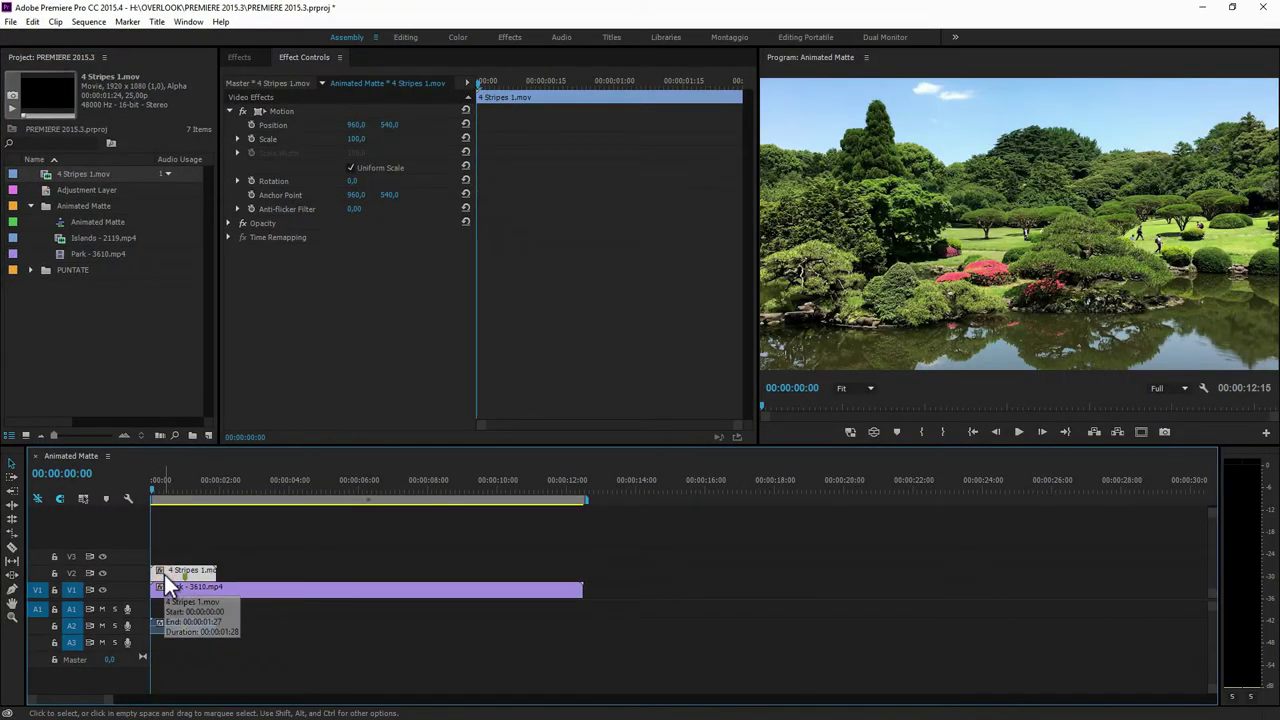
left_click(172, 632)
left_click(177, 628, "alt")
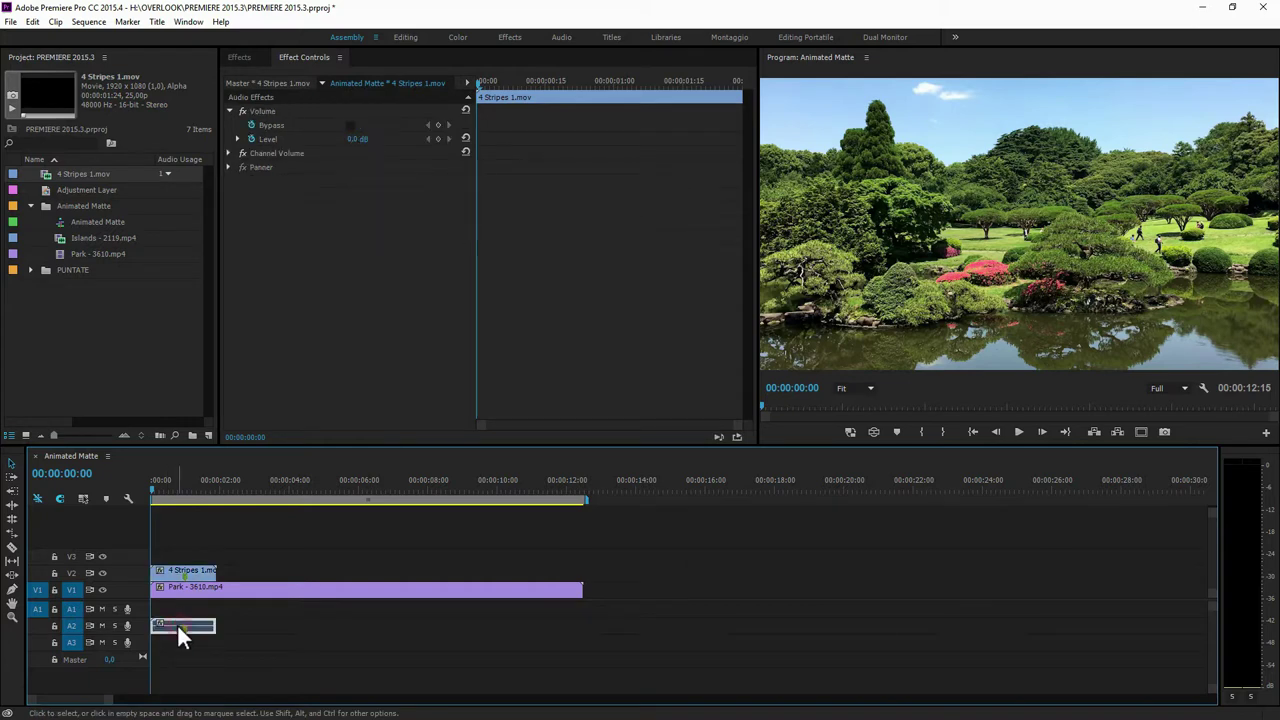
key("Delete")
Step: Zoom in, preview the stripe wipe, and move the Park clip to start near 00:00:02:00
key("equal")
key("equal")
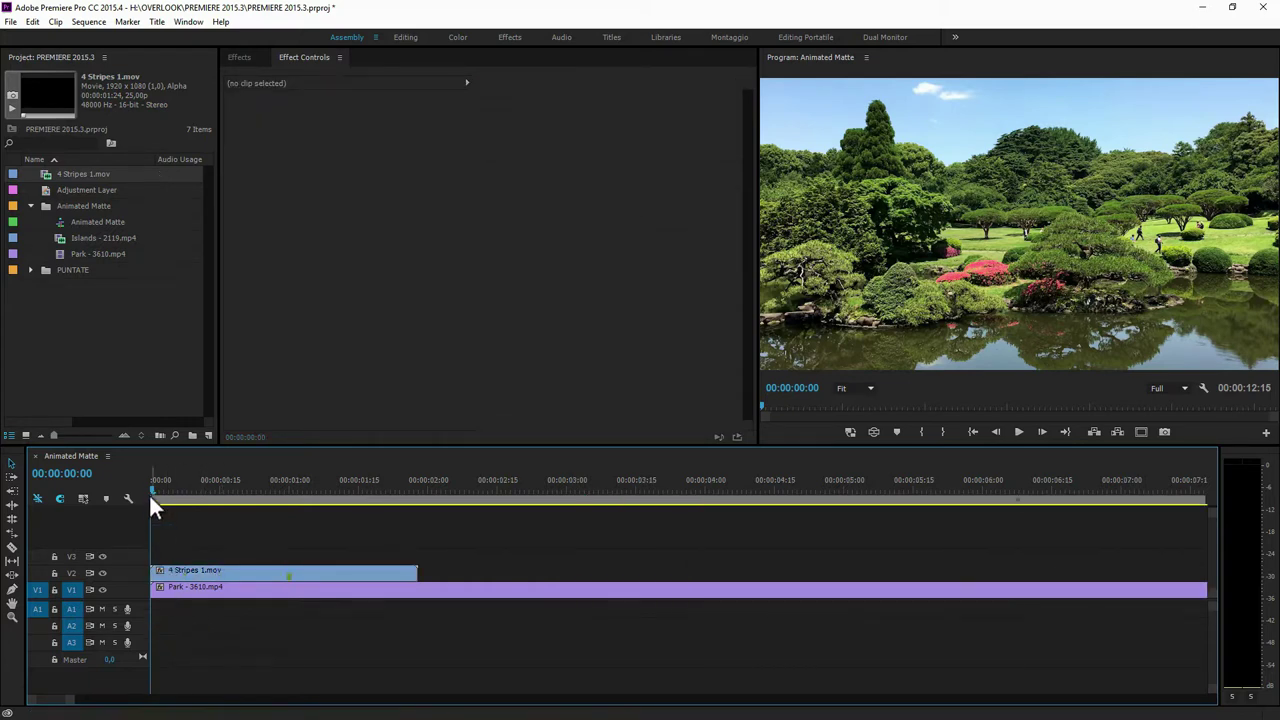
left_click_drag(157, 487, 212, 494)
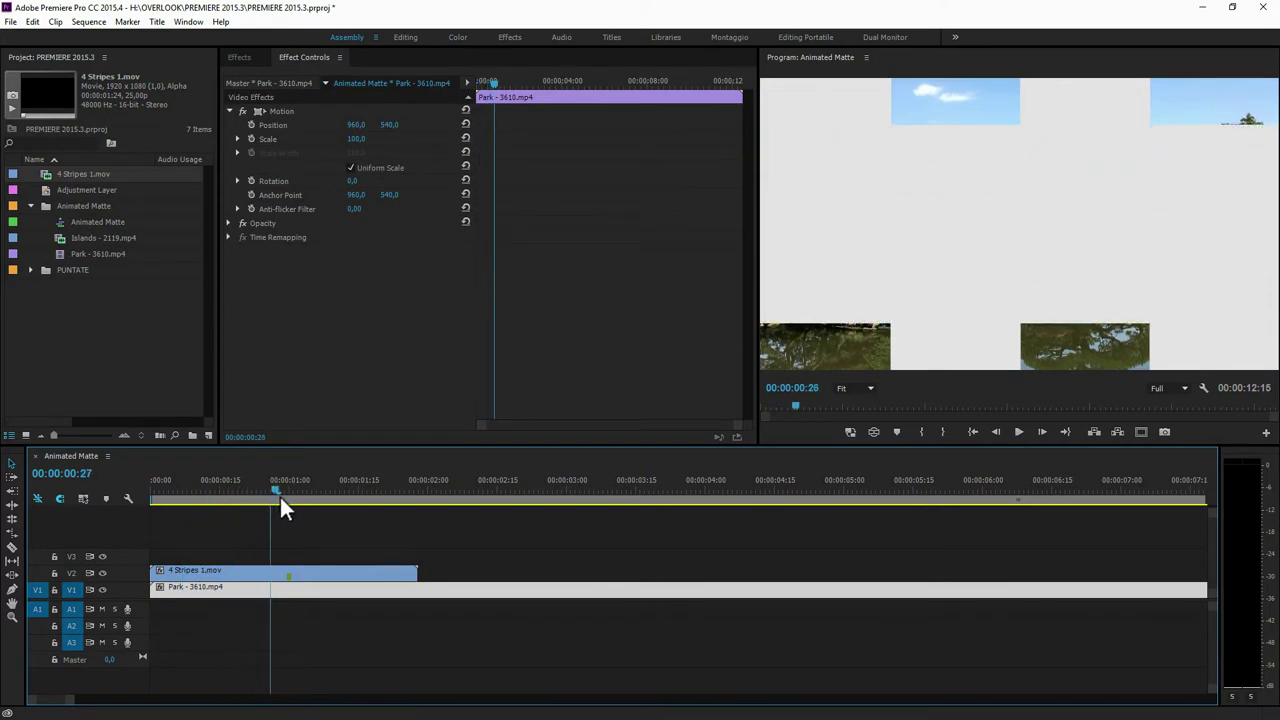
left_click_drag(212, 494, 424, 518)
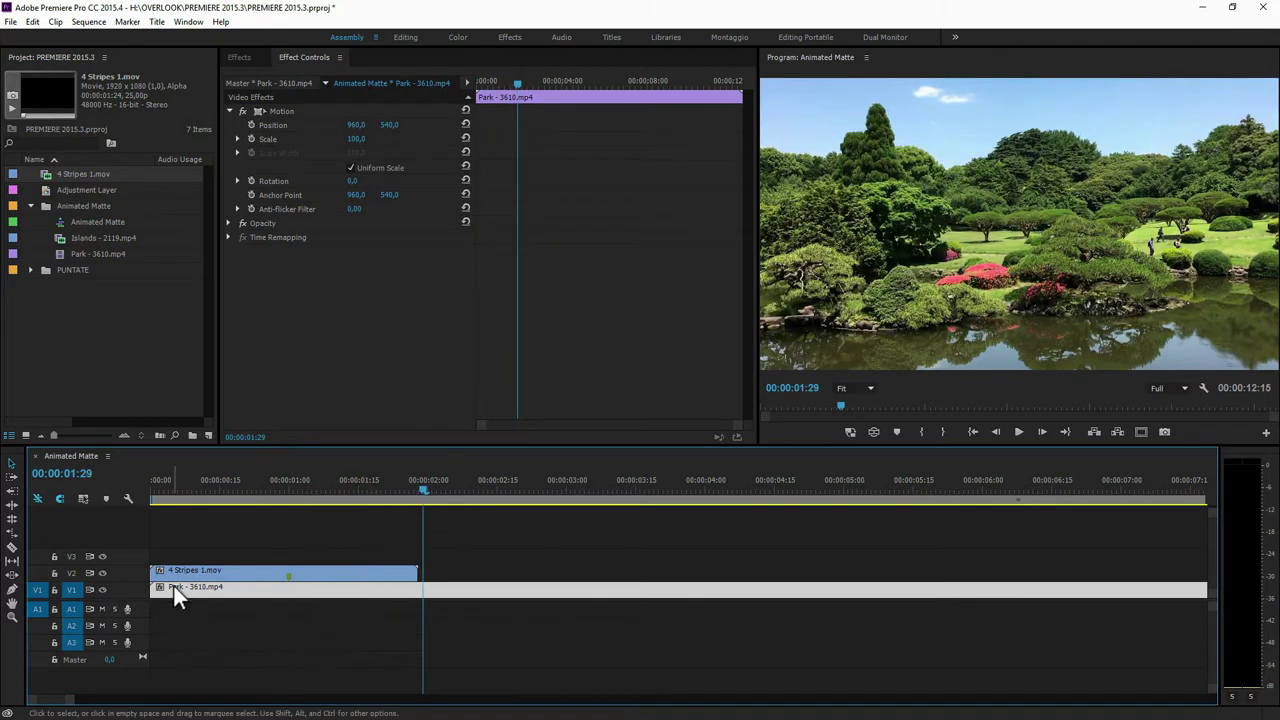
left_click_drag(174, 587, 174, 588)
left_click_drag(459, 604, 454, 588)
Step: Scrub the first seconds to preview the stripes, stopping at the one-second mark
left_click(194, 490)
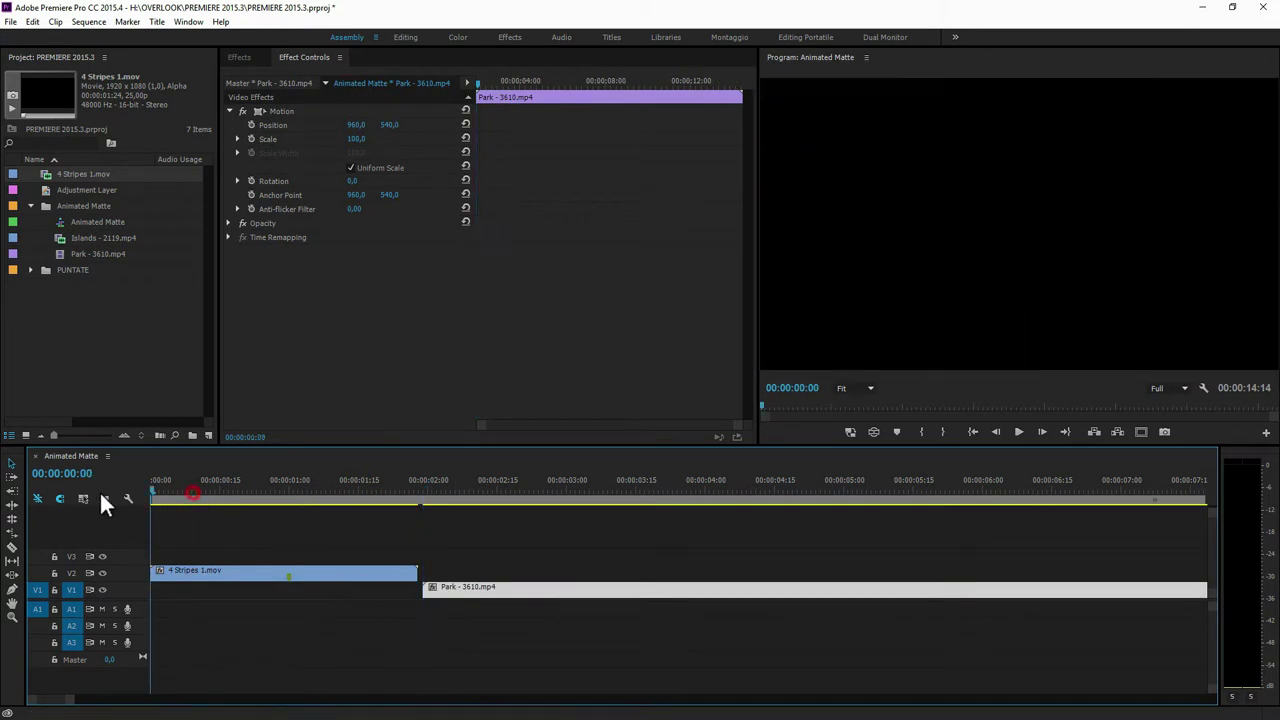
left_click_drag(195, 505, 407, 518)
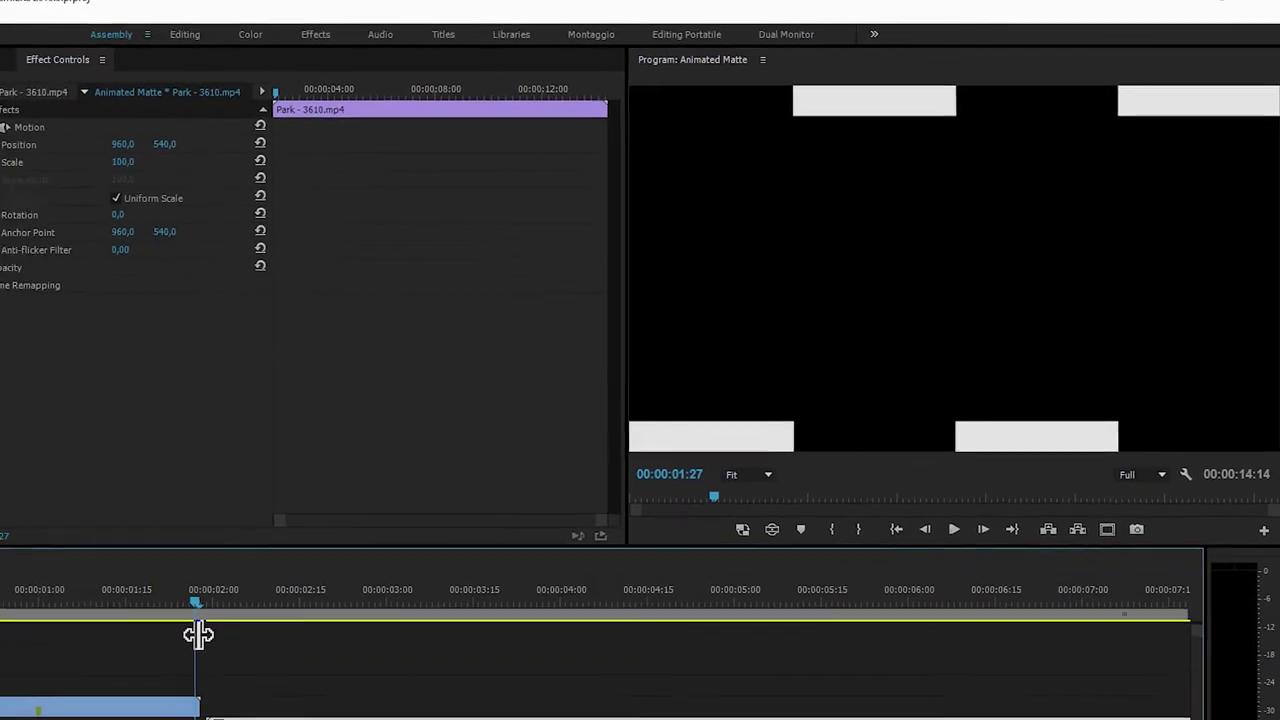
left_click(290, 486)
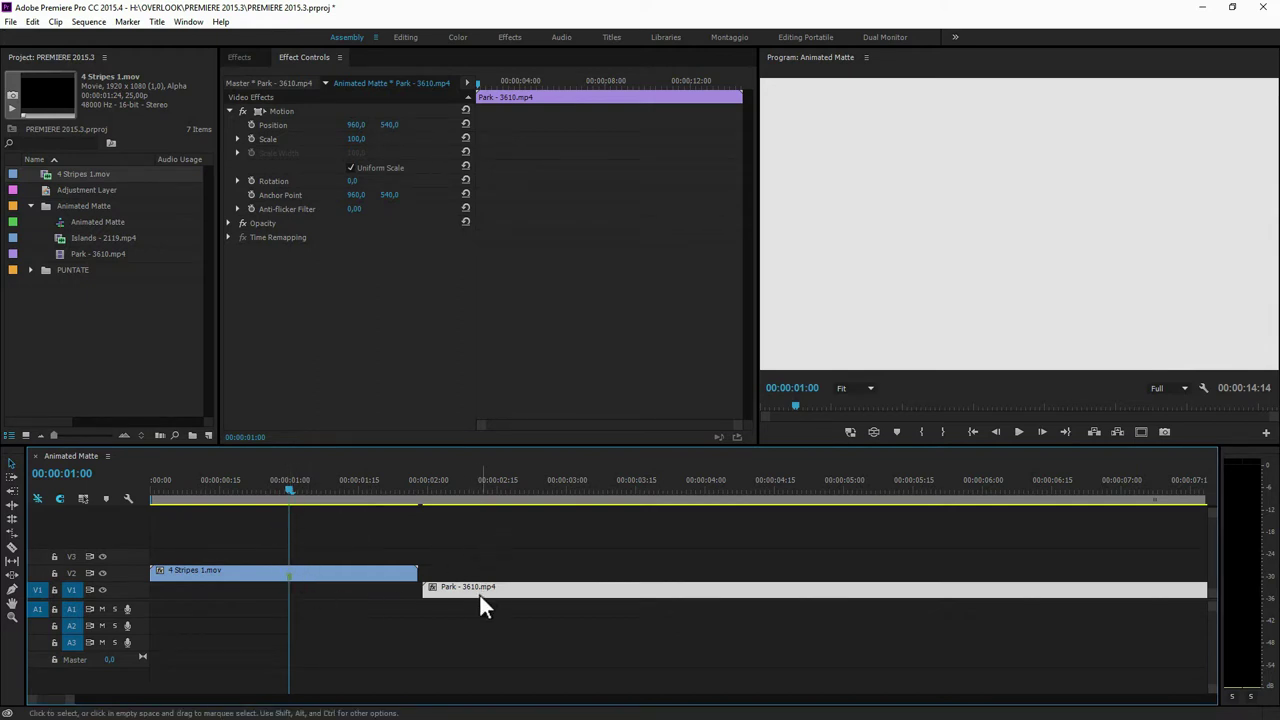
Step: Move the Park clip back to 00:00:00:00 on V1 and return the playhead to the start
mouse_move(450, 592)
left_mouse_down()
mouse_move(225, 605)
mouse_move(203, 591)
left_mouse_up()
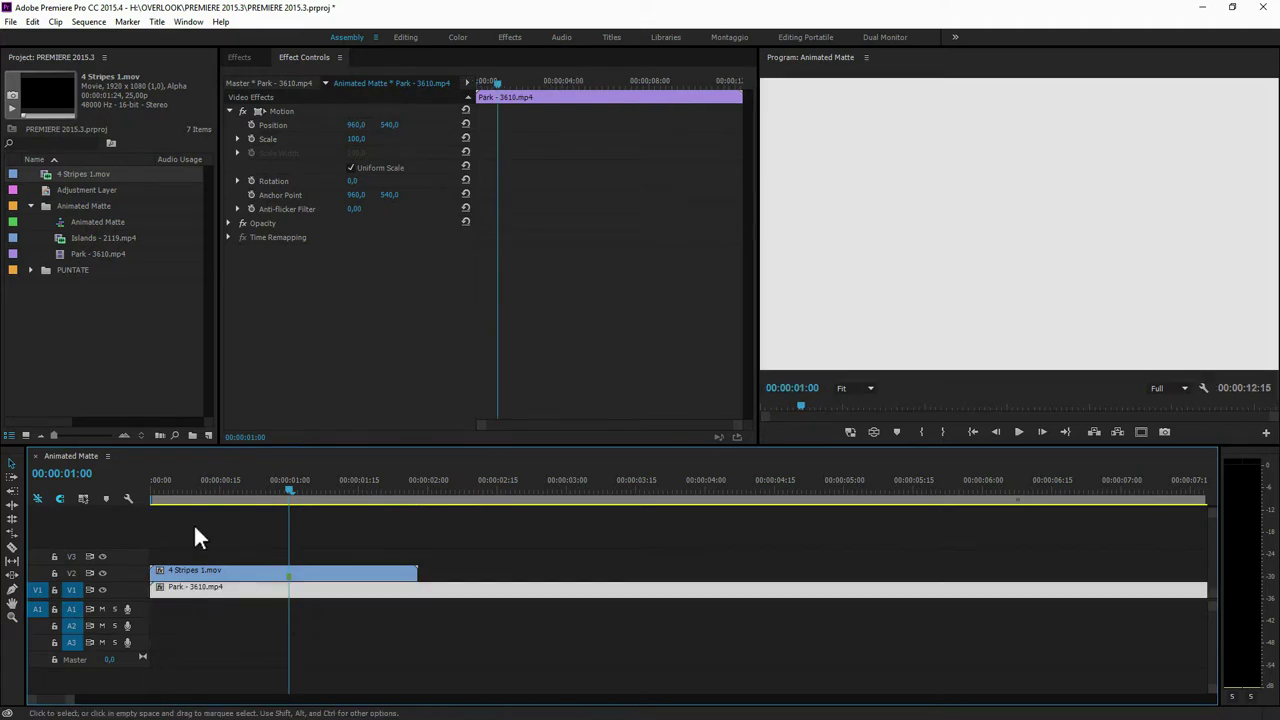
left_click(186, 487)
left_click_drag(182, 487, 141, 492)
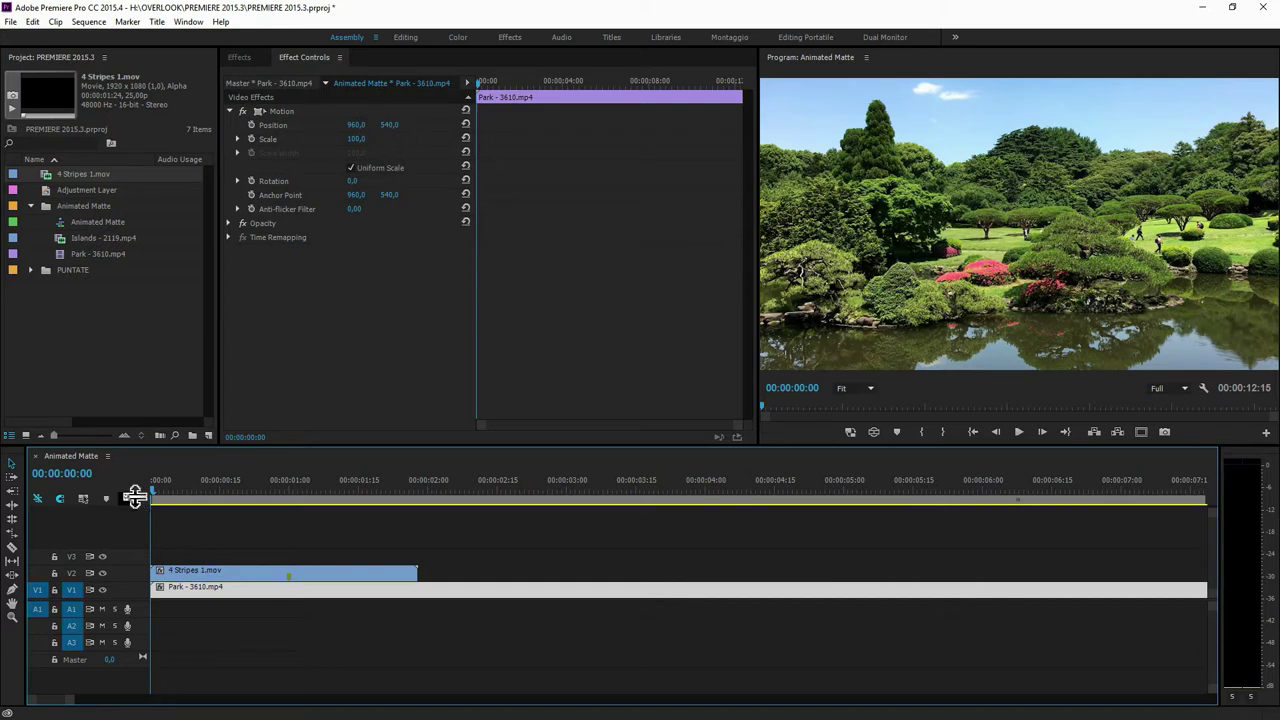
Step: Search the effects for 'track' and drag Track Matte Key onto the Park clip
left_click(247, 59)
left_click(268, 75)
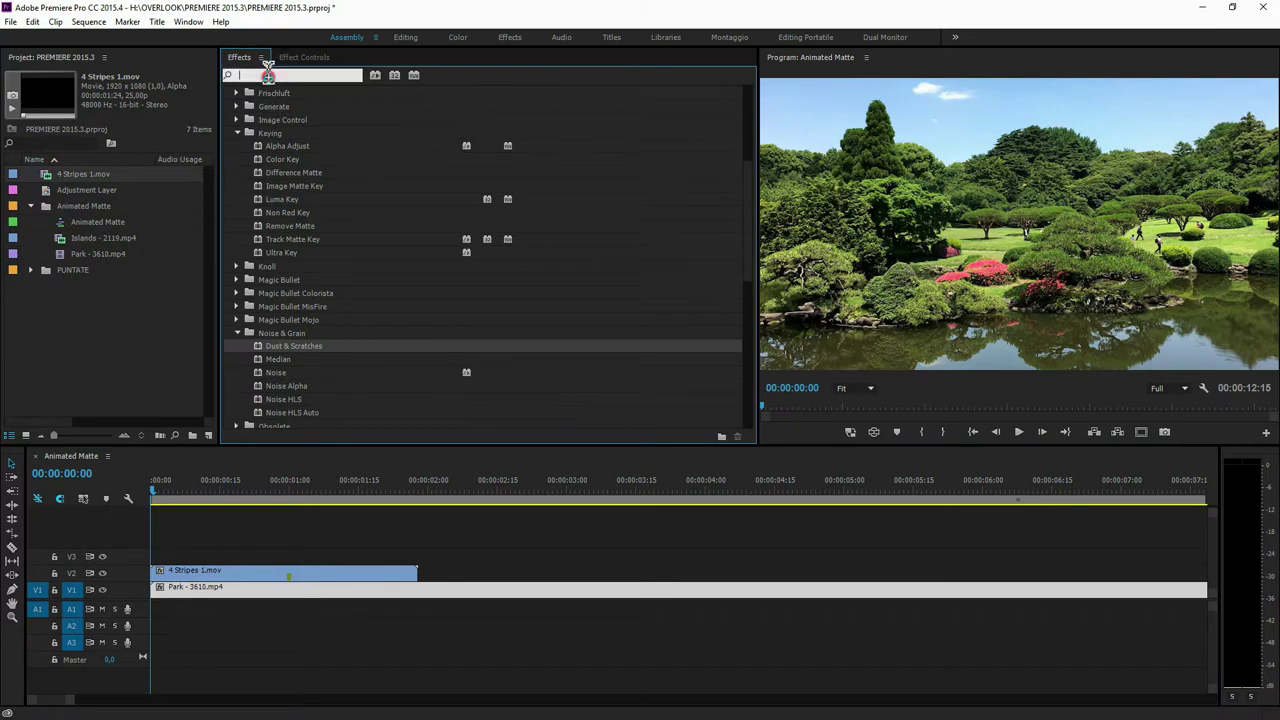
type("track")
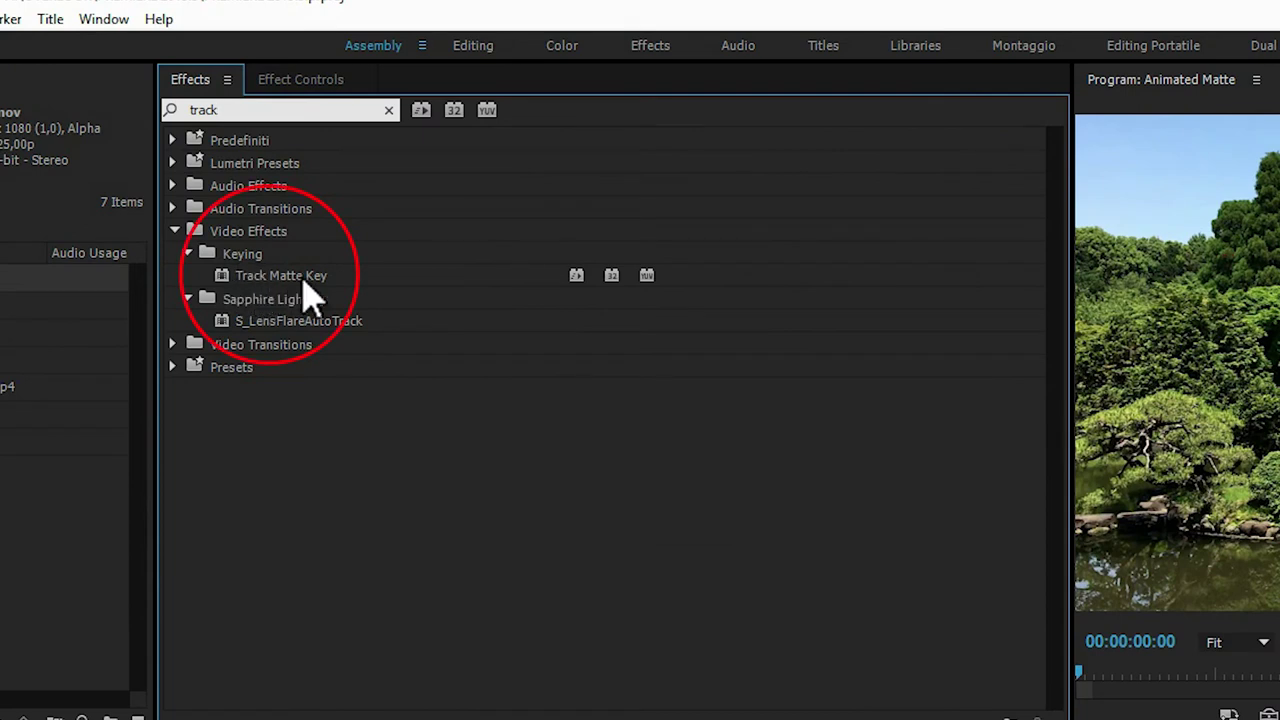
left_click(227, 278)
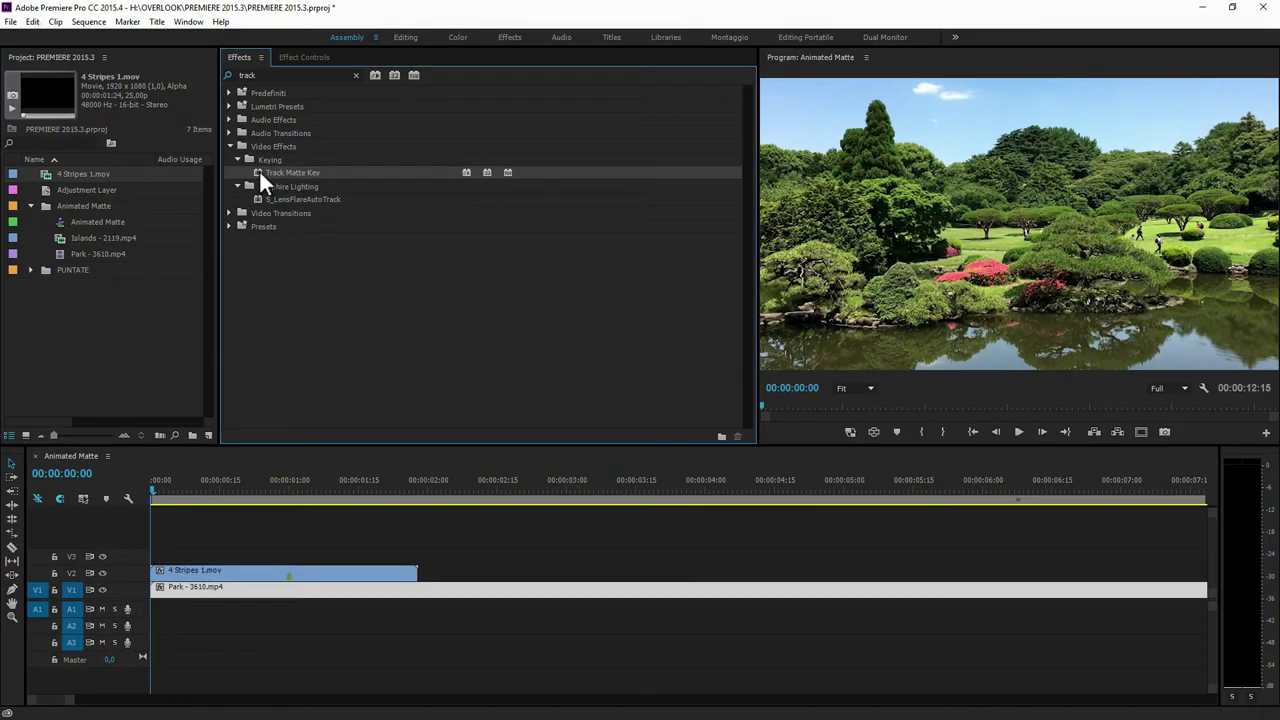
mouse_move(259, 169)
left_mouse_down()
mouse_move(183, 608)
mouse_move(172, 594)
left_mouse_up()
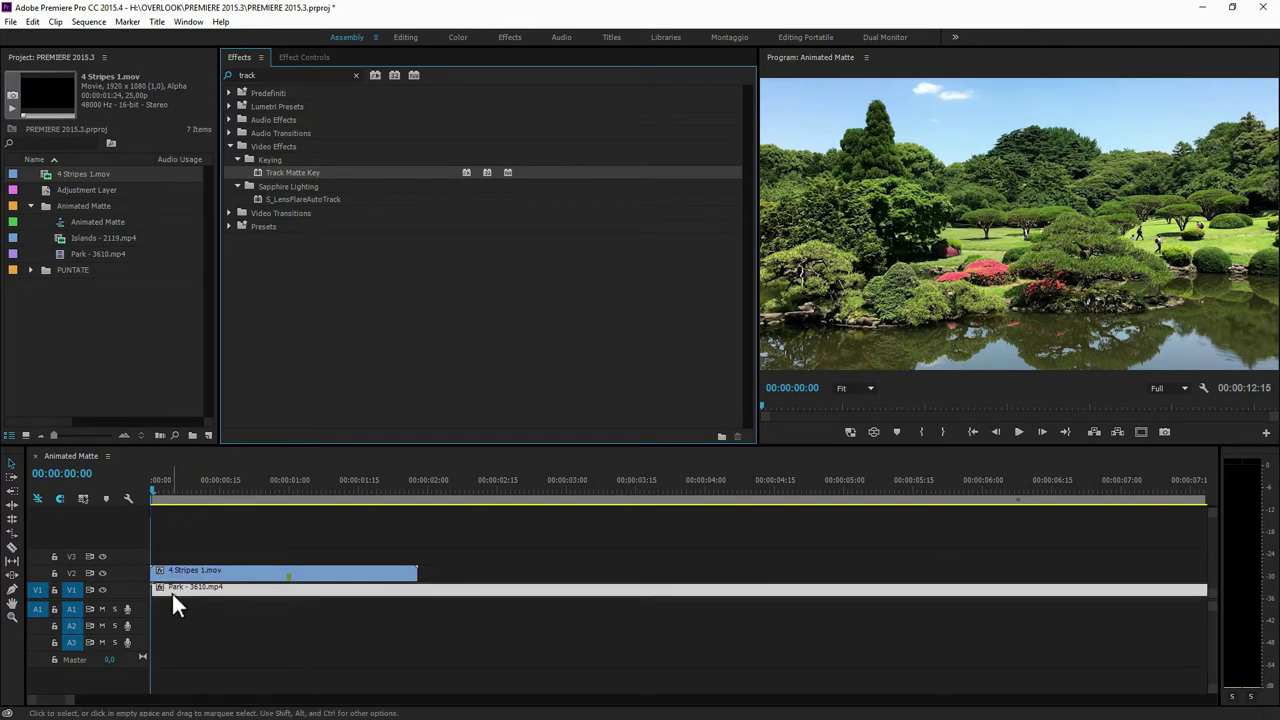
Step: Set Park's Track Matte Key Matte to Video 2, Composite Using Matte Alpha, and toggle Reverse
left_click(292, 58)
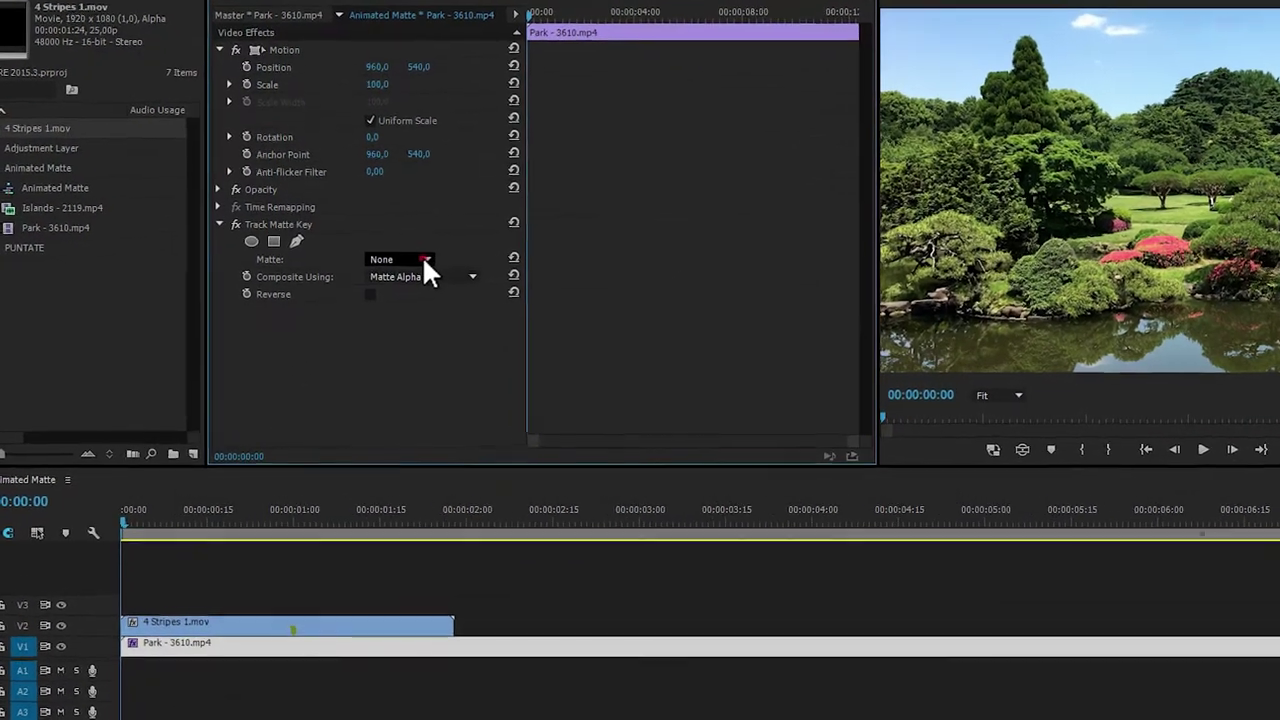
left_click(395, 280)
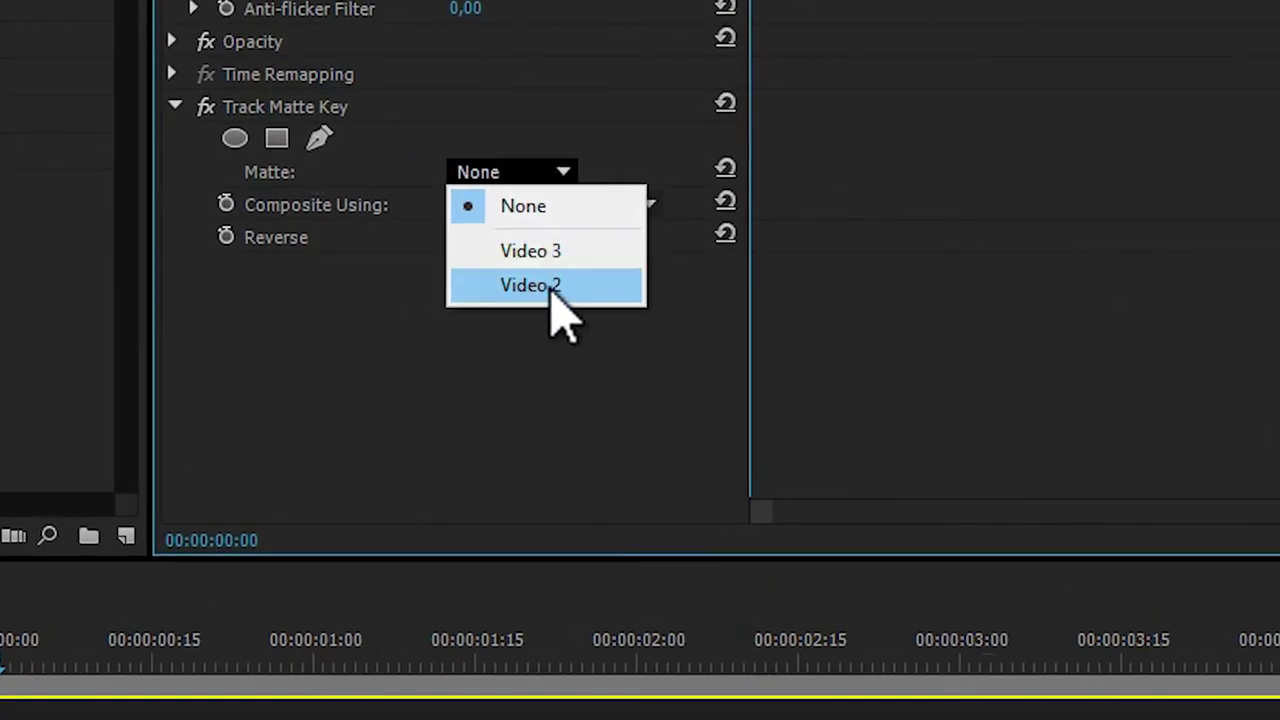
left_click(550, 285)
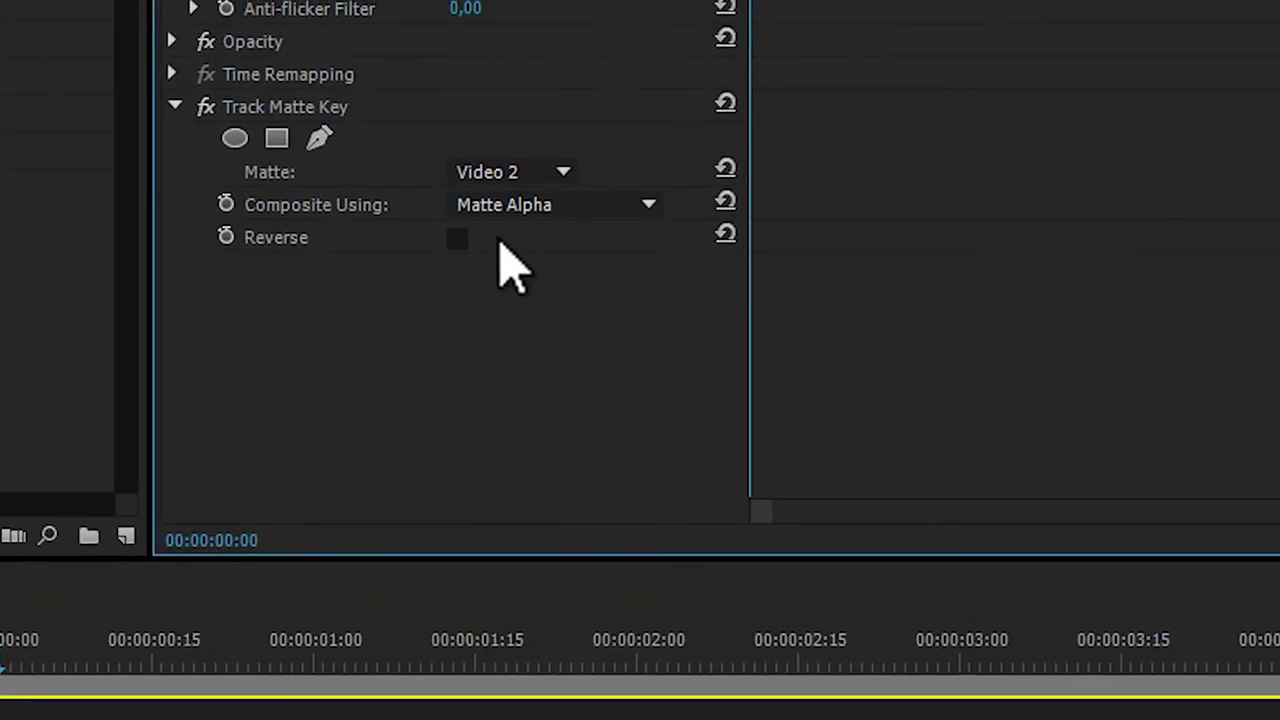
left_click(648, 207)
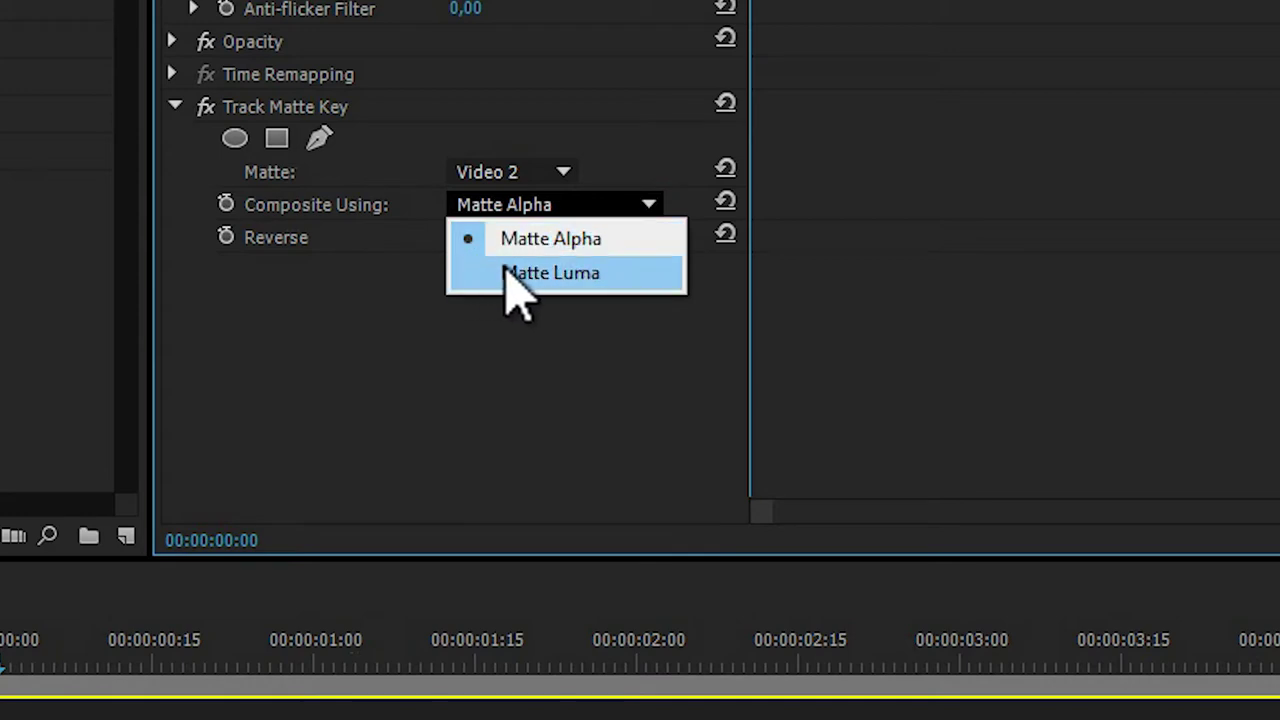
left_click(602, 376)
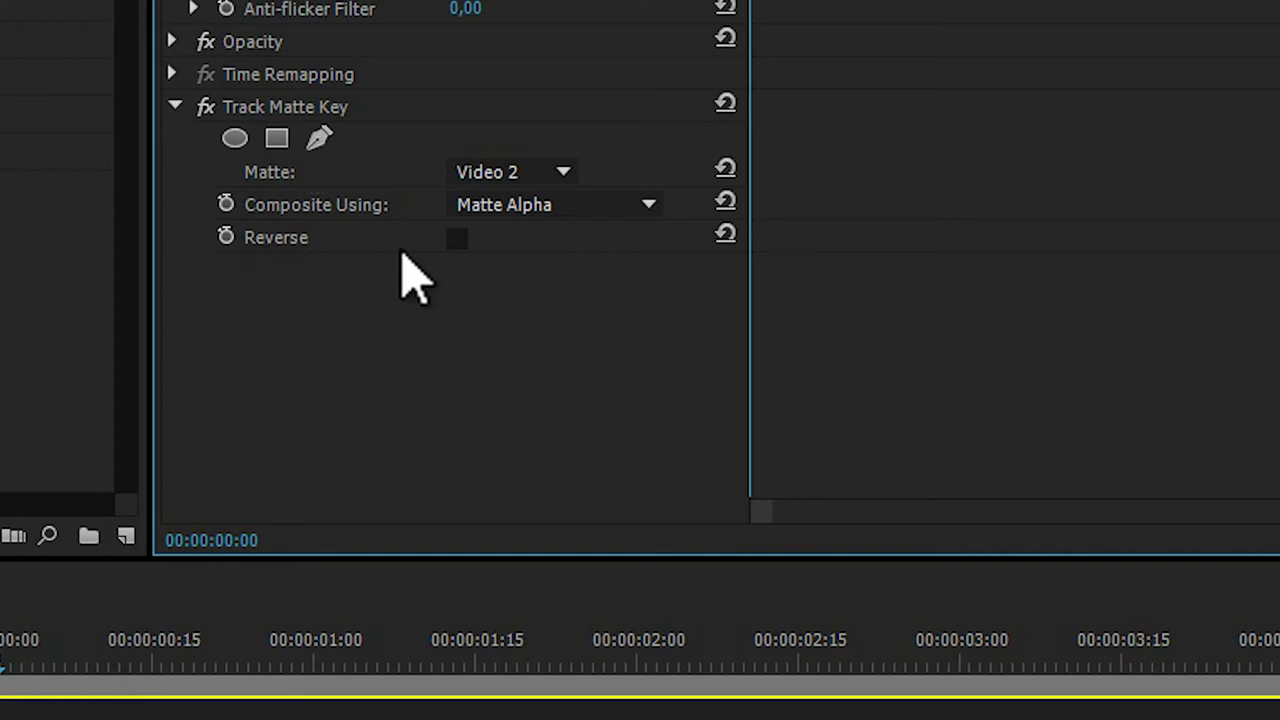
left_click(456, 238)
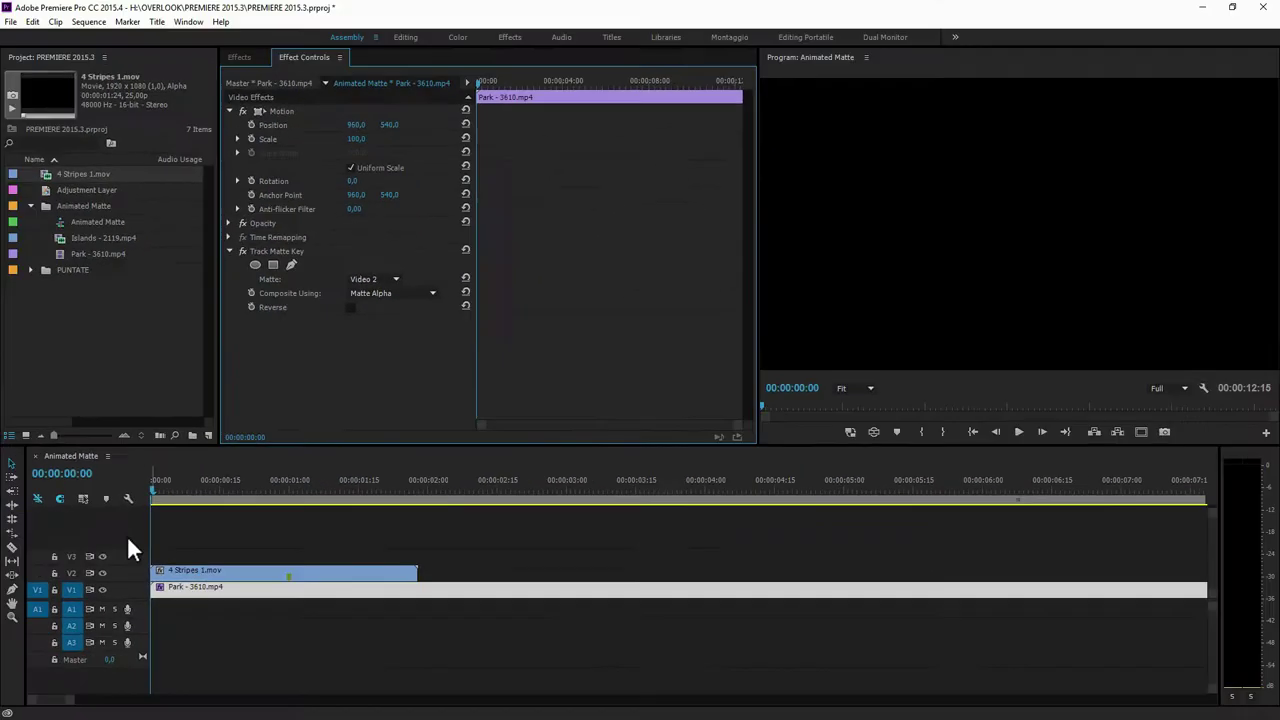
key("space")
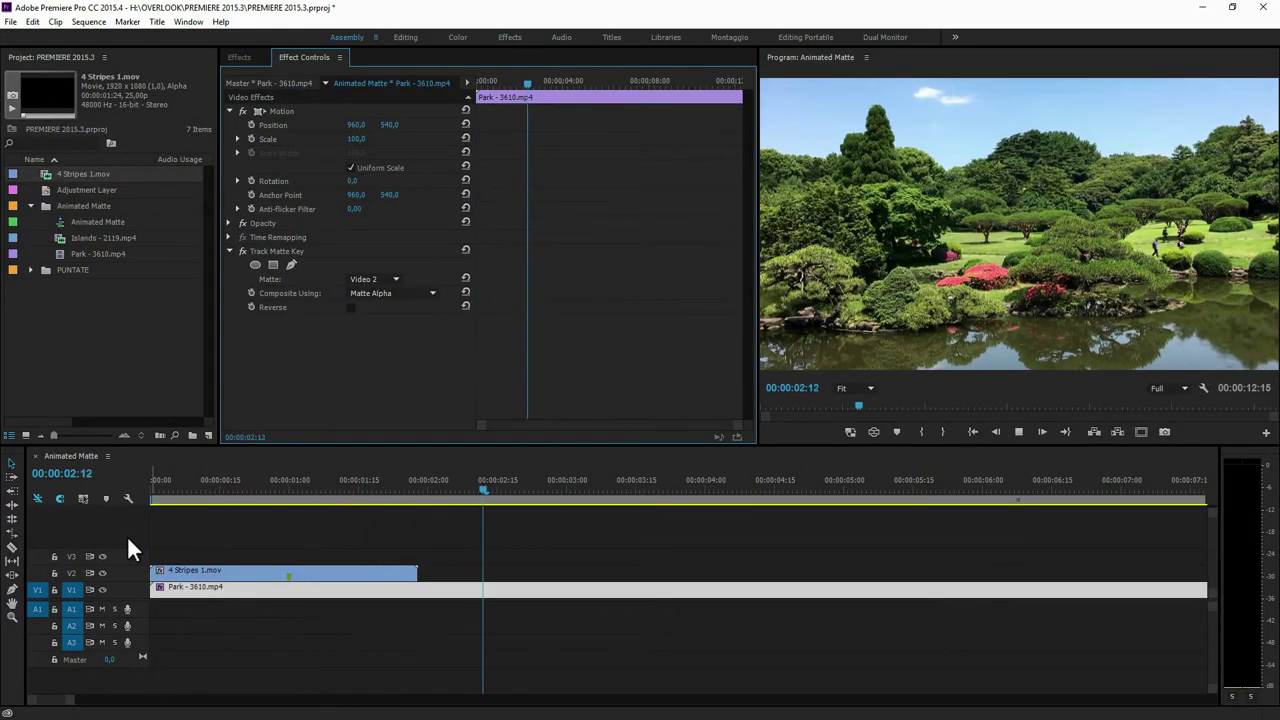
left_click_drag(180, 484, 139, 489)
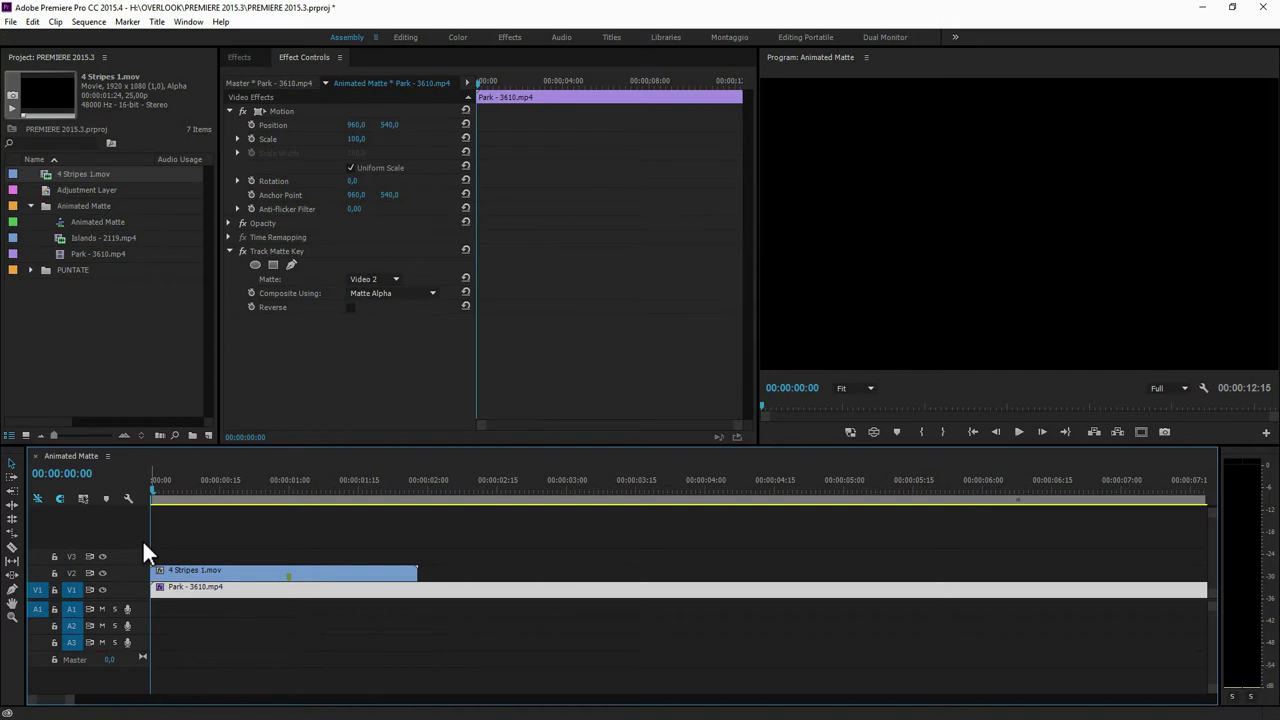
key("space")
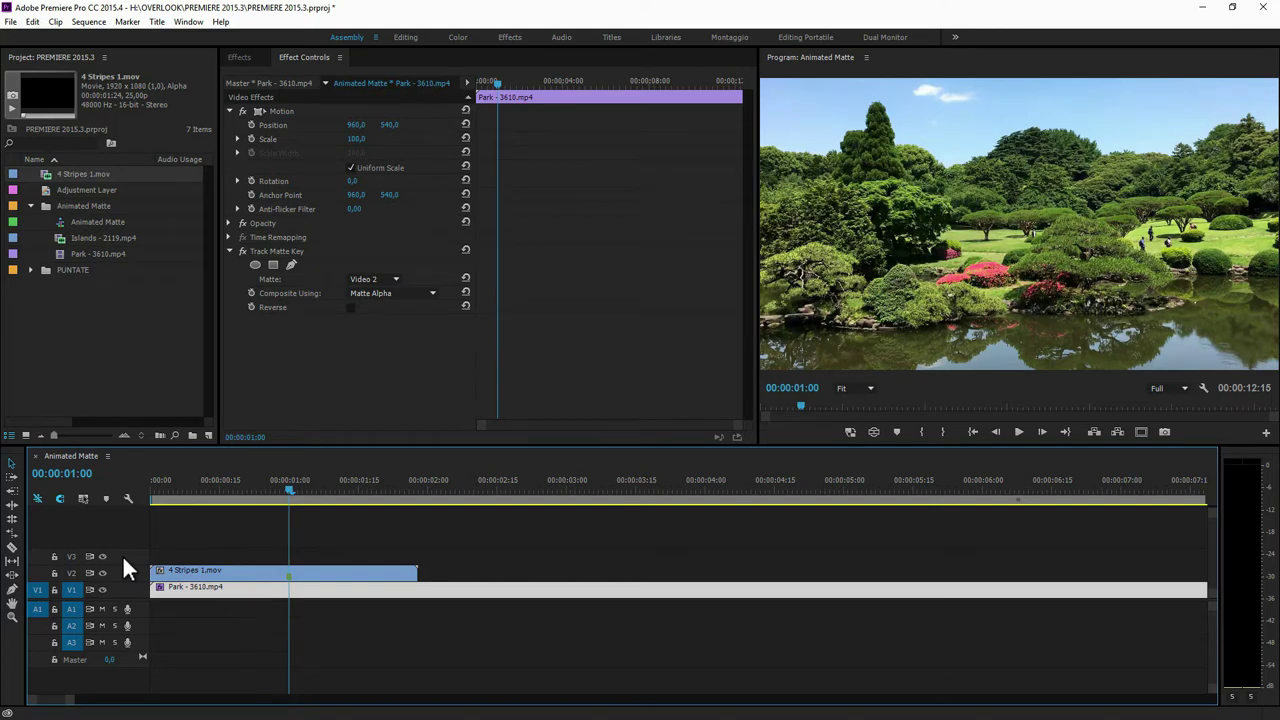
key("space")
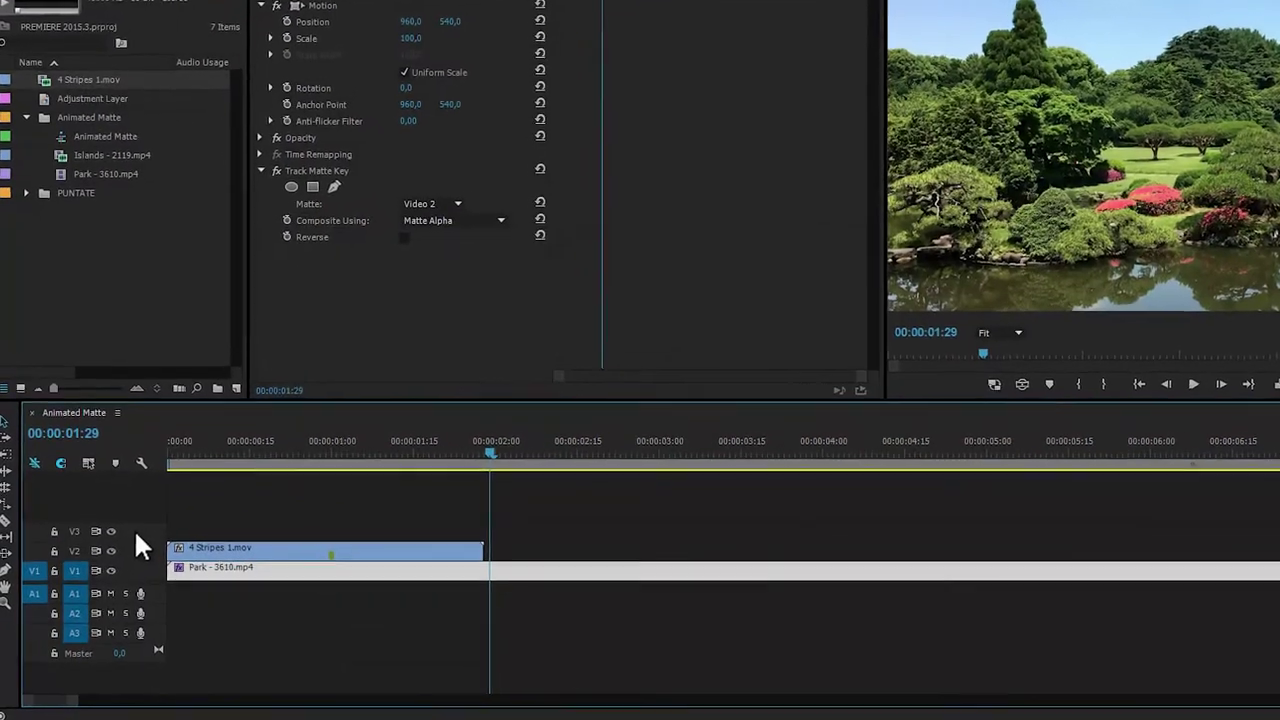
Step: Cut the 4 Stripes clip at 1 second and move its second piece to start at 2 seconds
left_click(372, 540)
key("v")
left_click(431, 520)
left_click_drag(431, 520, 625, 520)
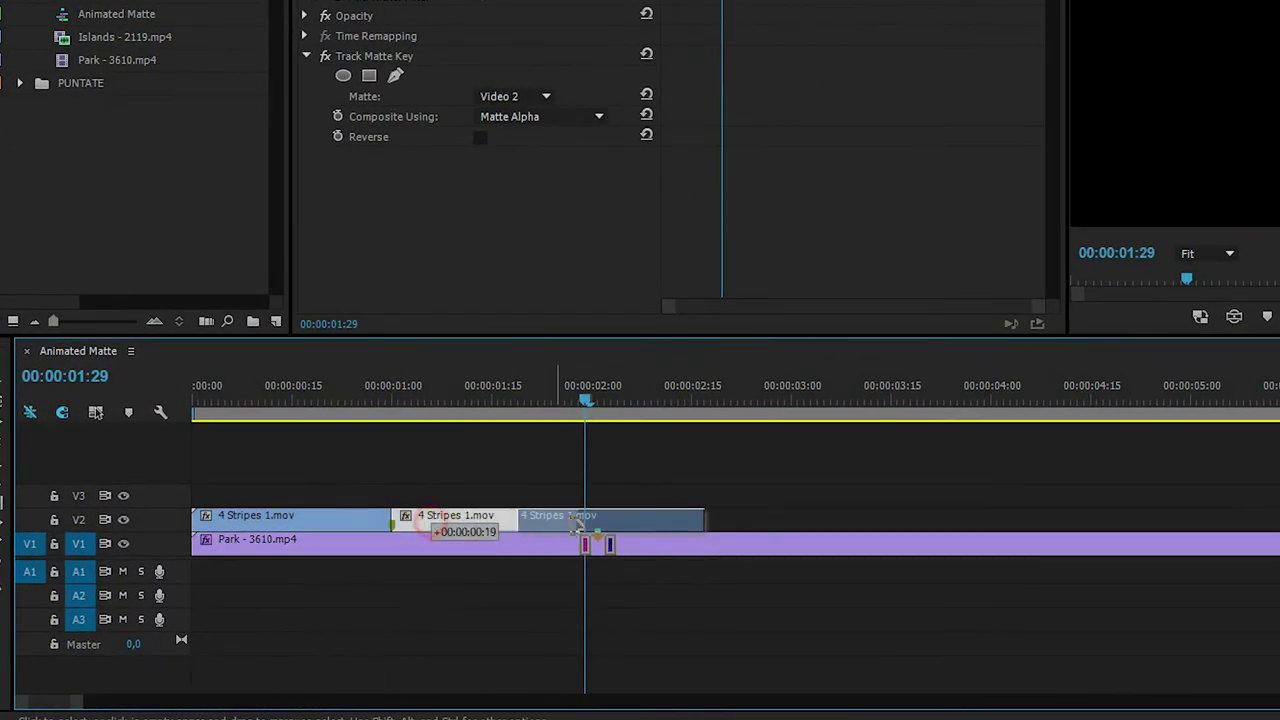
Step: Trim the Park clip to end with the stripes clip, then play the sequence from the start
key("c")
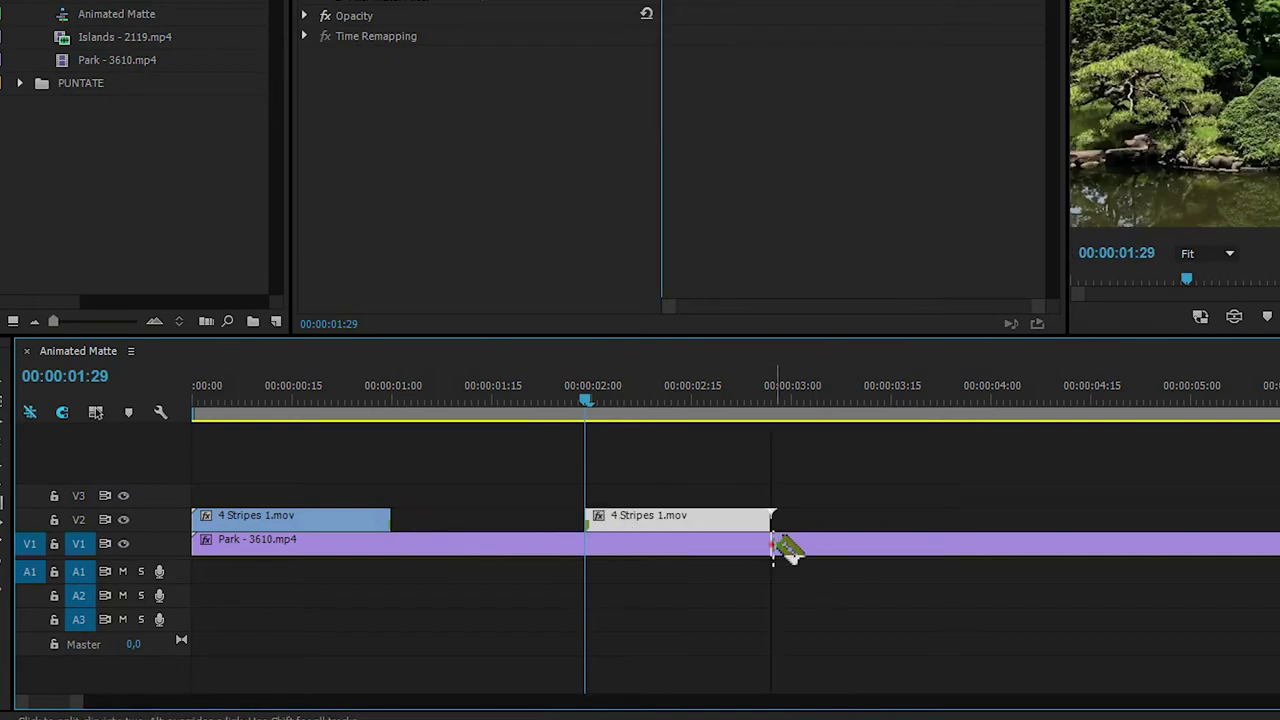
left_click(775, 543)
key("v")
left_click(809, 544)
key("Delete")
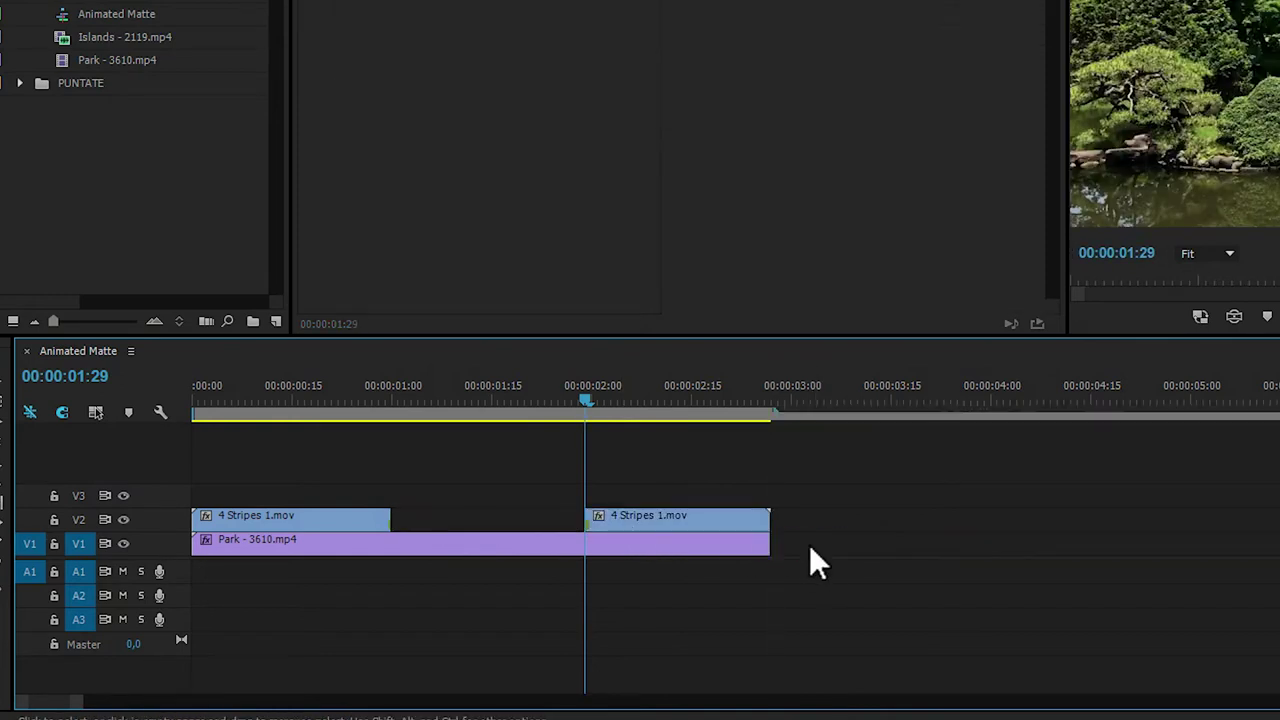
key("Home")
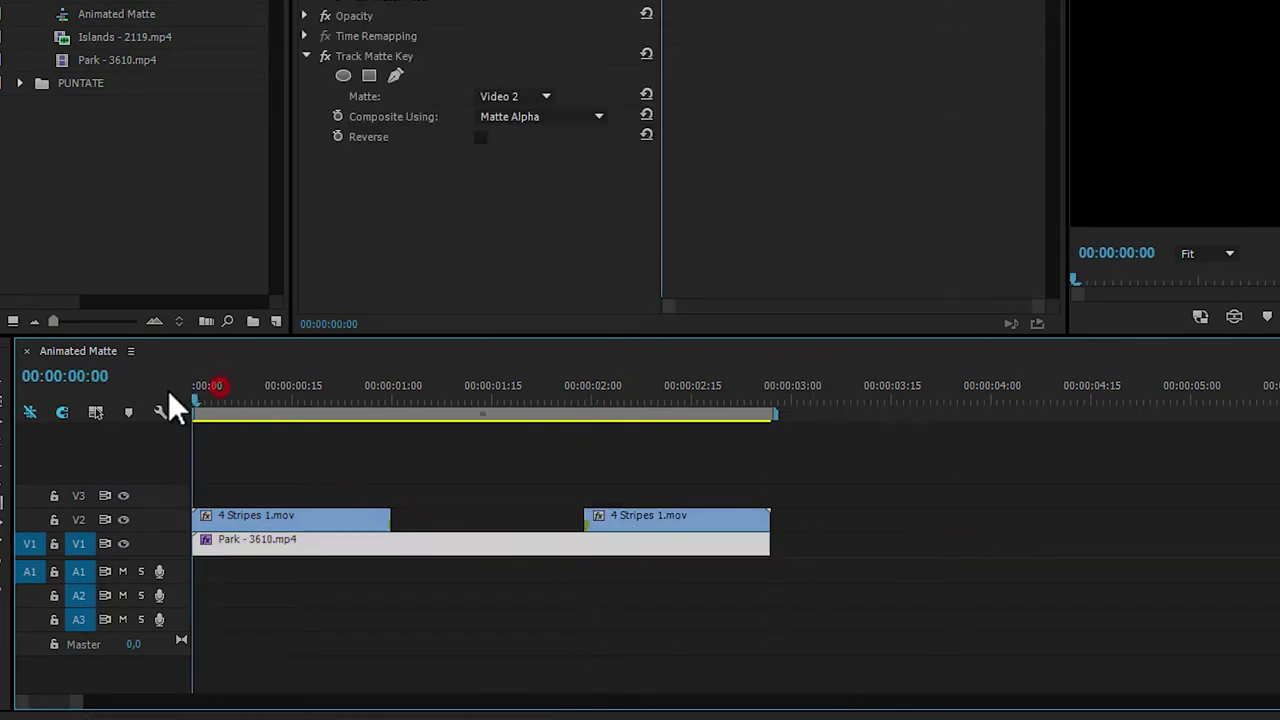
key("space")
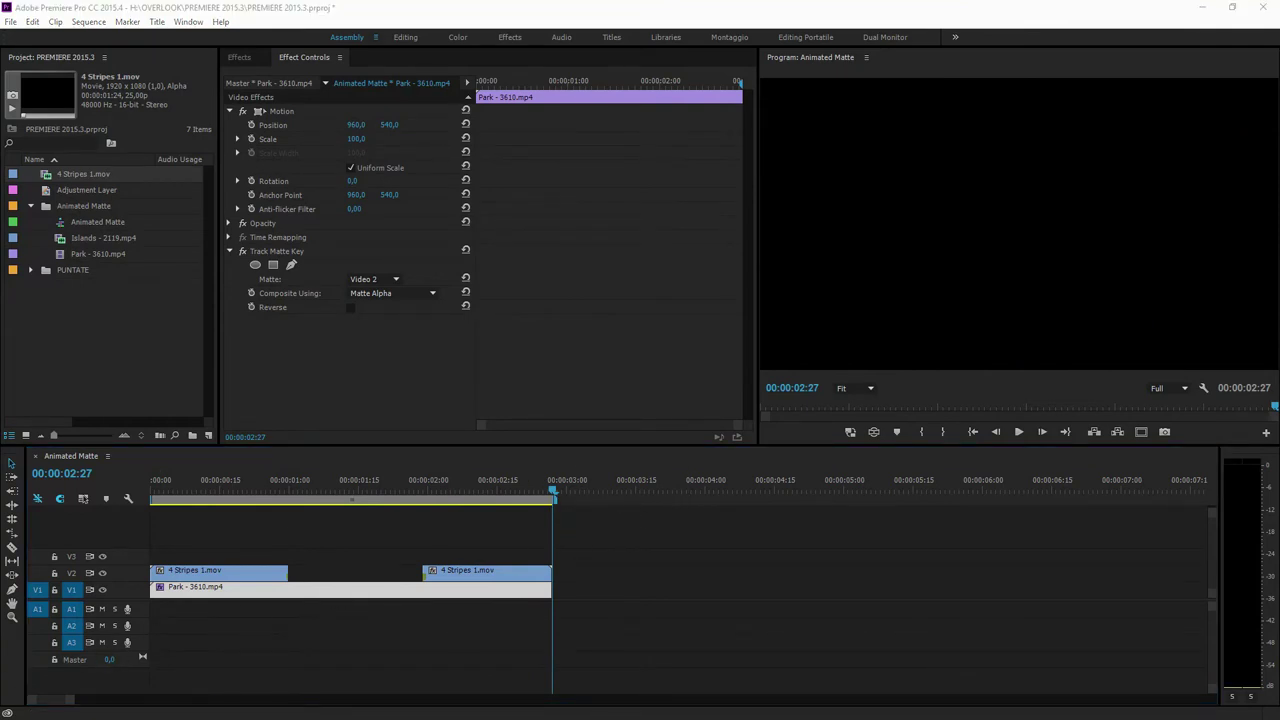
left_click(203, 484)
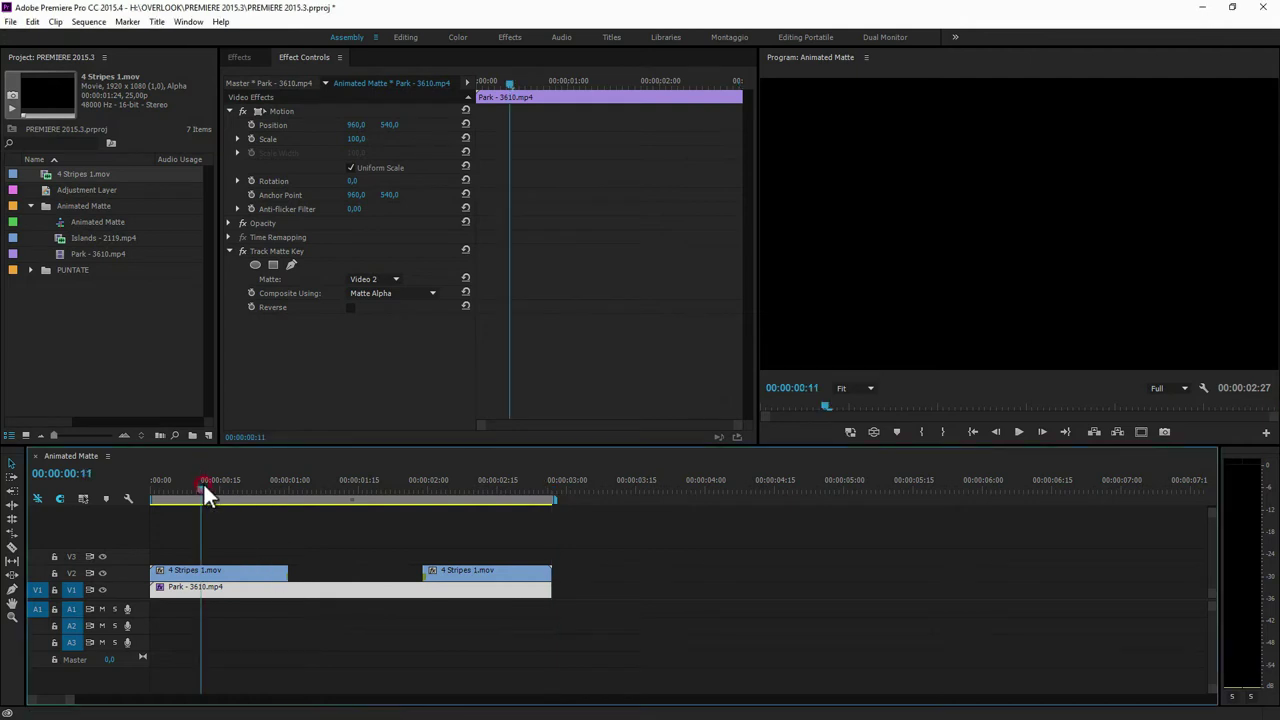
left_click_drag(203, 484, 233, 488)
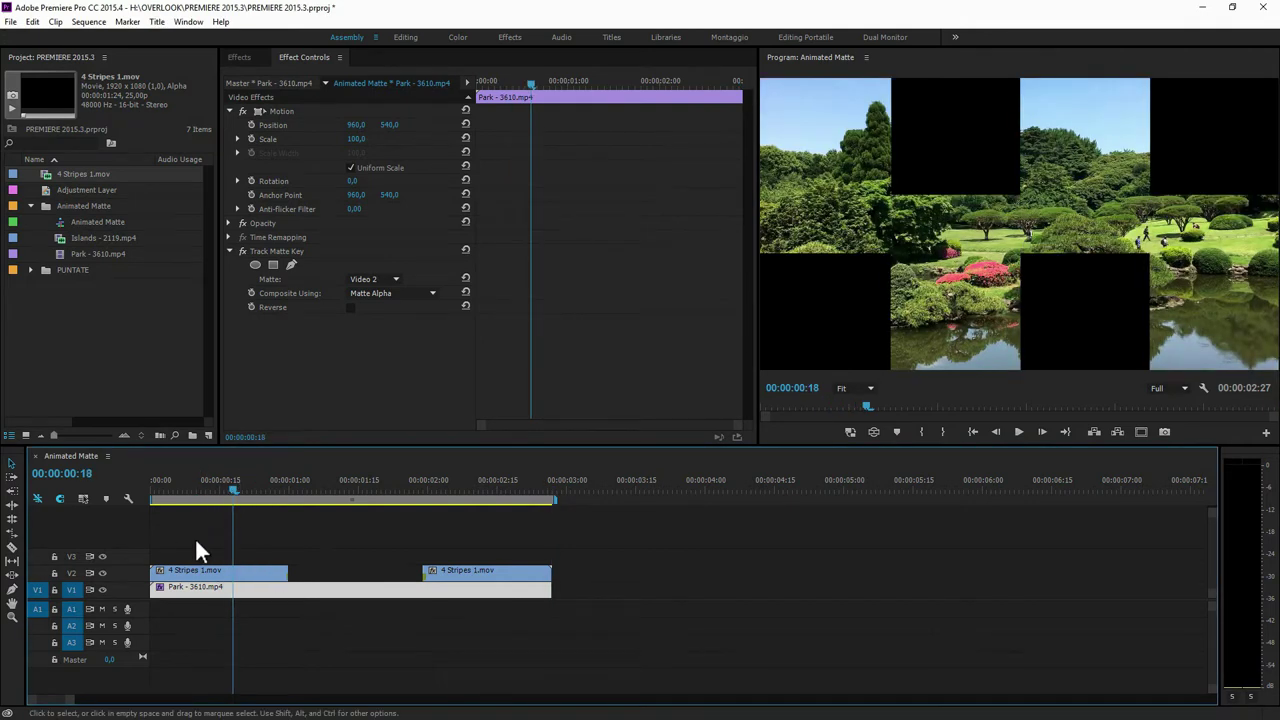
left_click(352, 309)
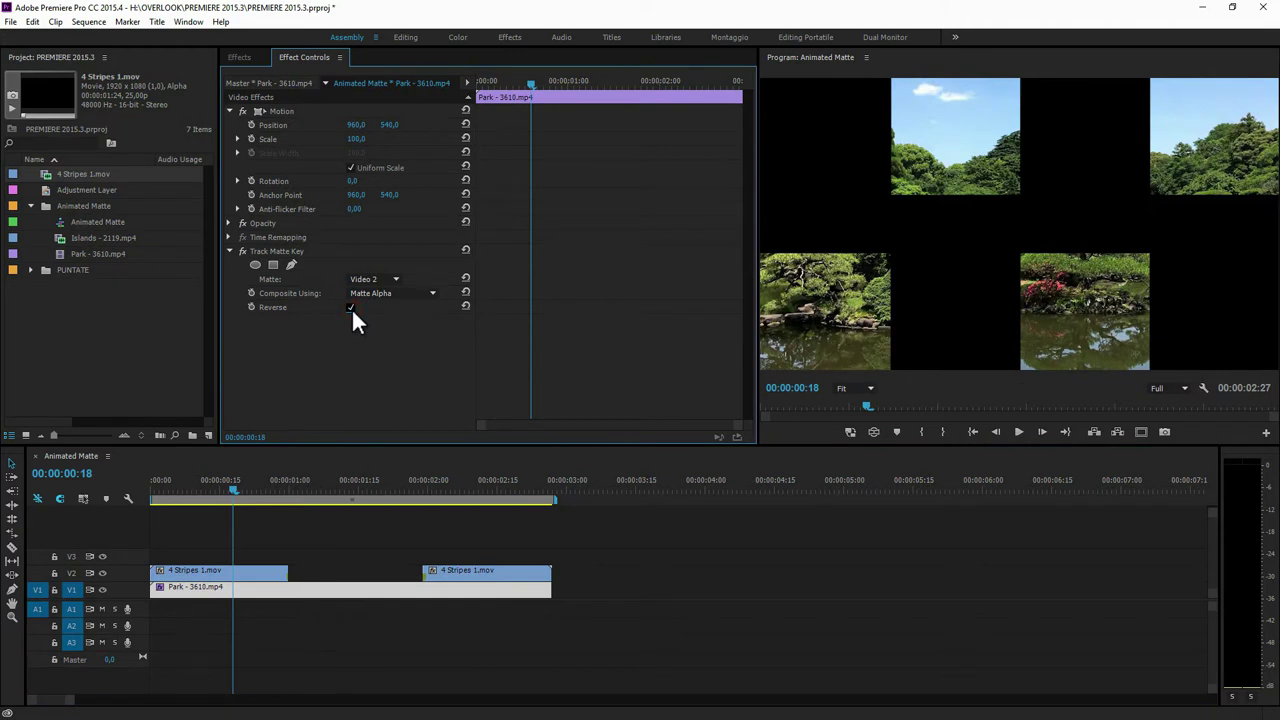
left_click(352, 309)
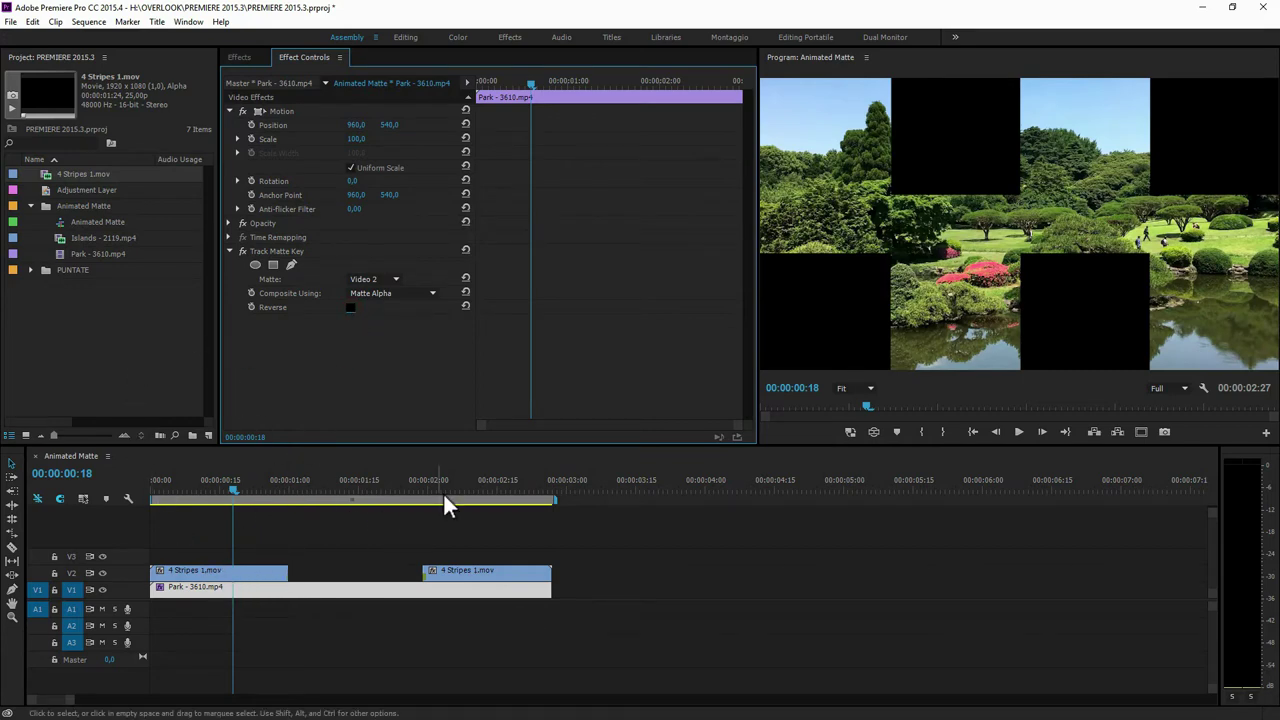
left_click_drag(418, 485, 493, 498)
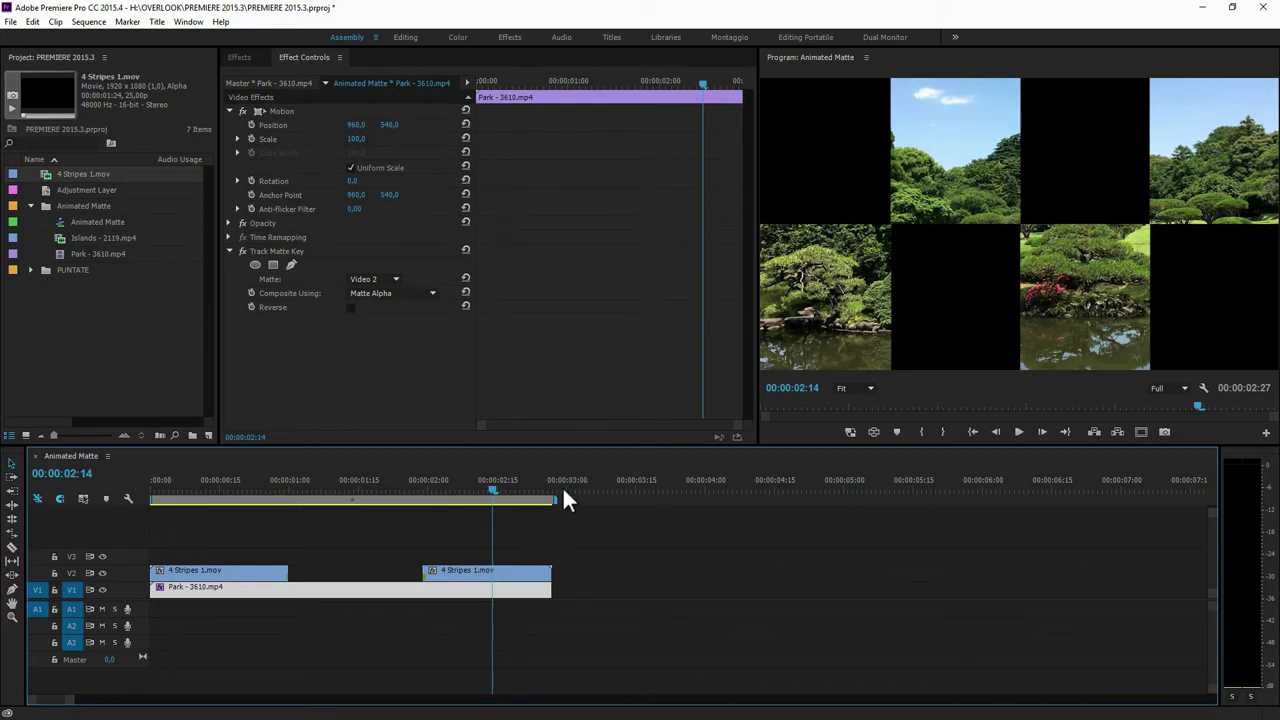
Step: Move both 4 Stripes clips to V3, set Park's matte to Video 3, and drag Islands onto V2
left_click_drag(245, 550, 468, 572)
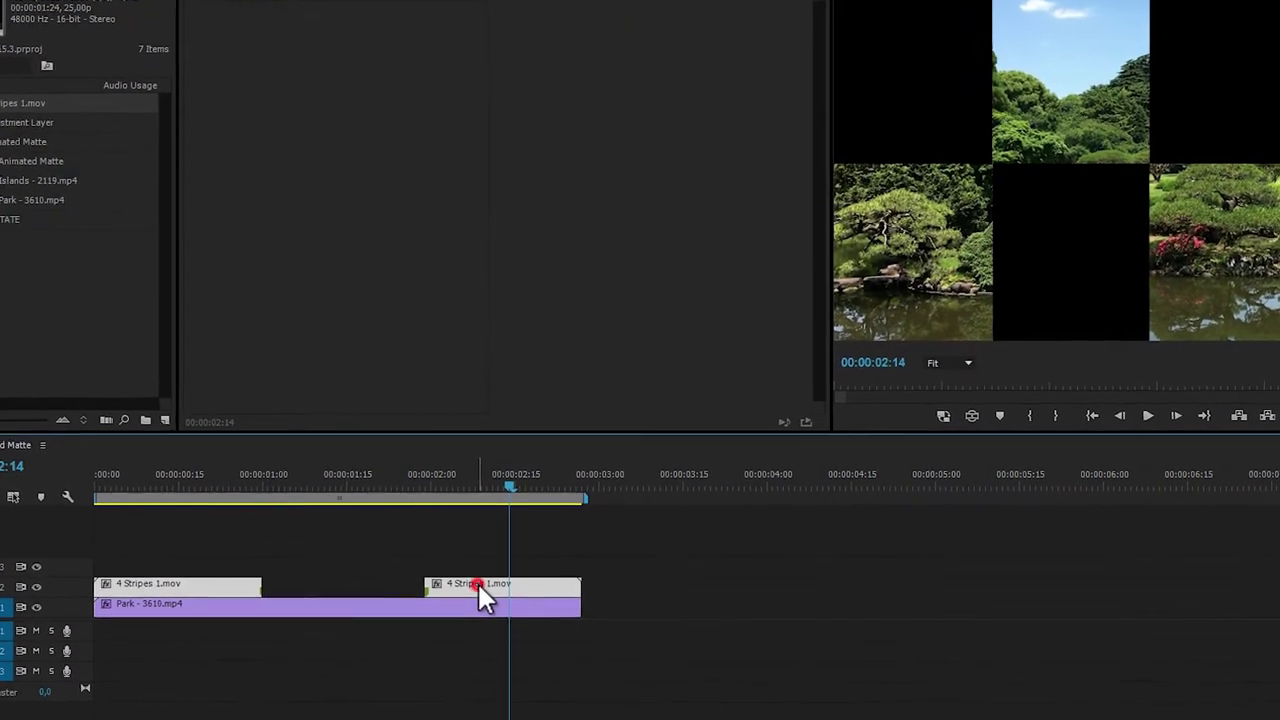
left_click(477, 582)
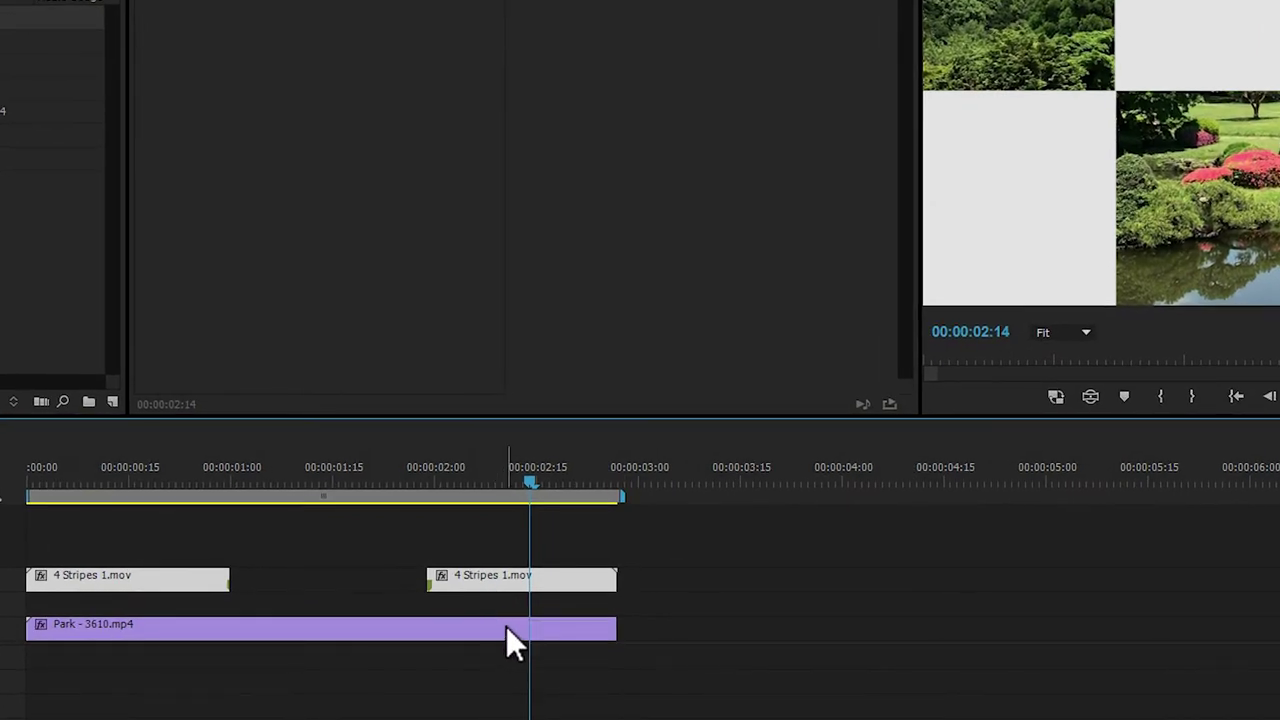
left_click(506, 626)
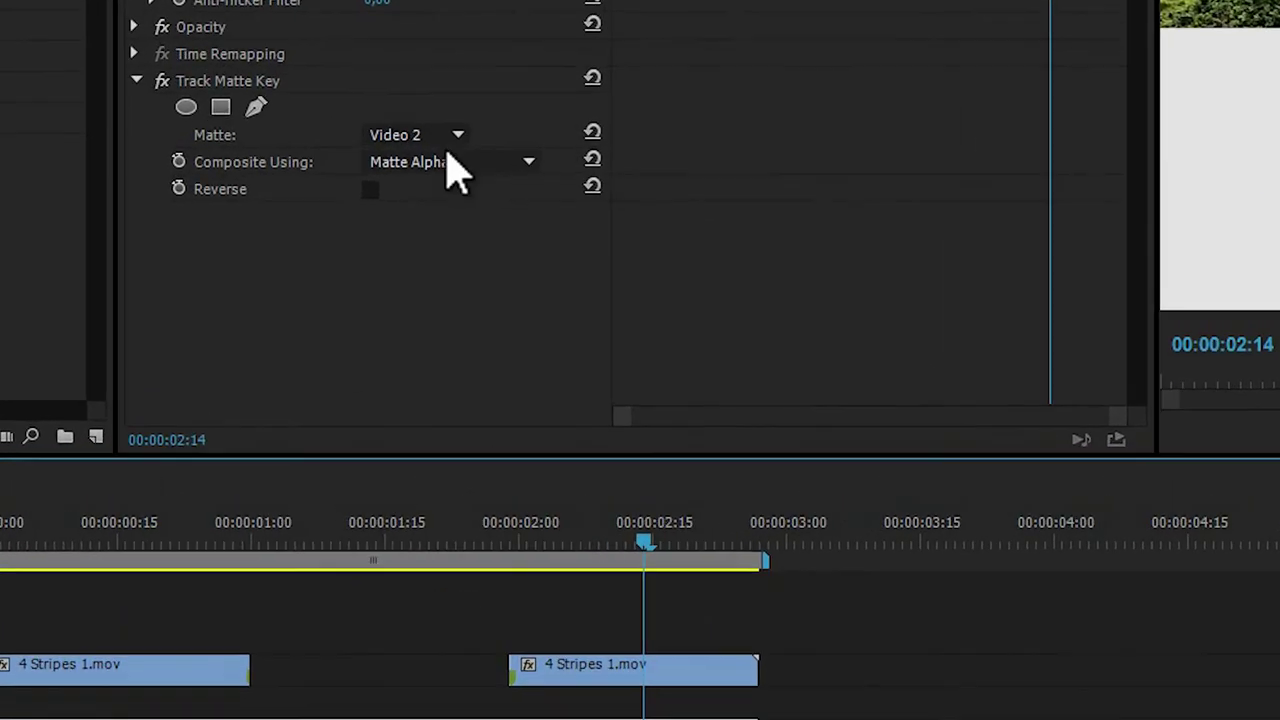
left_click(455, 134)
left_click(449, 200)
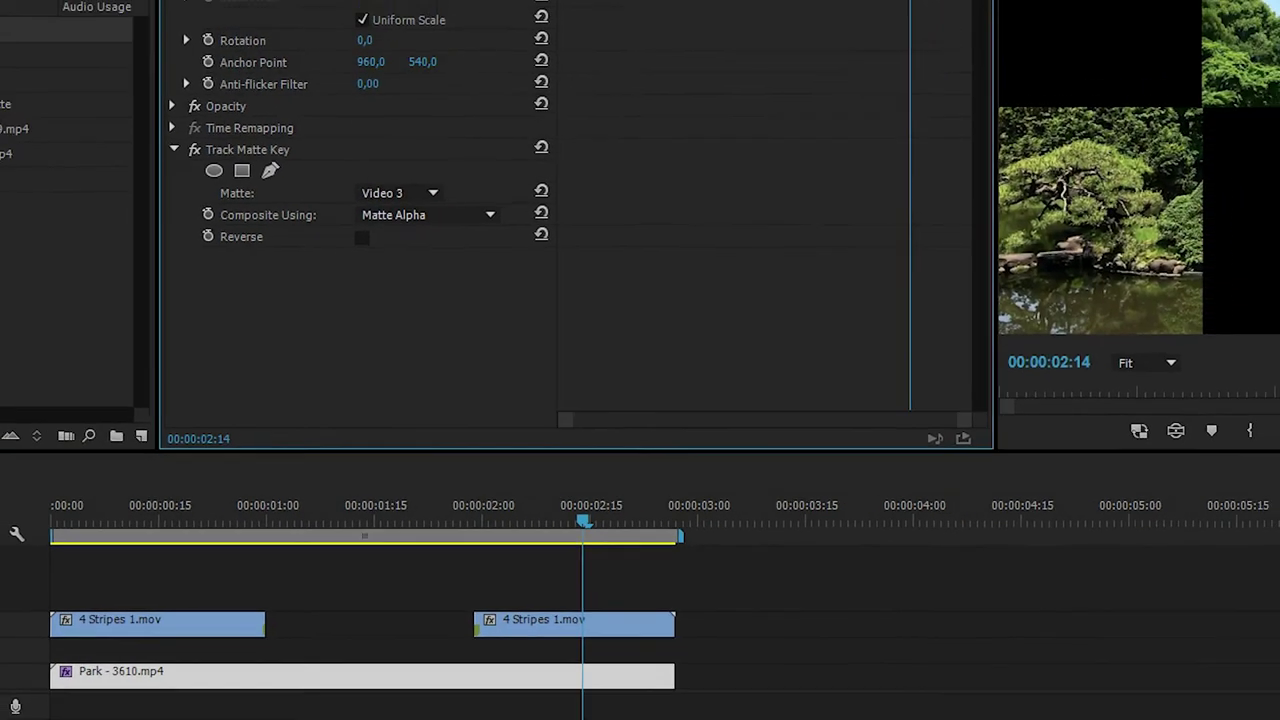
mouse_move(103, 238)
left_mouse_down()
mouse_move(425, 572)
mouse_move(444, 572)
left_mouse_up()
Step: Drop Islands - 2119.mp4 on V2 at 2 seconds, delete its audio, and reselect its video
left_click(446, 573)
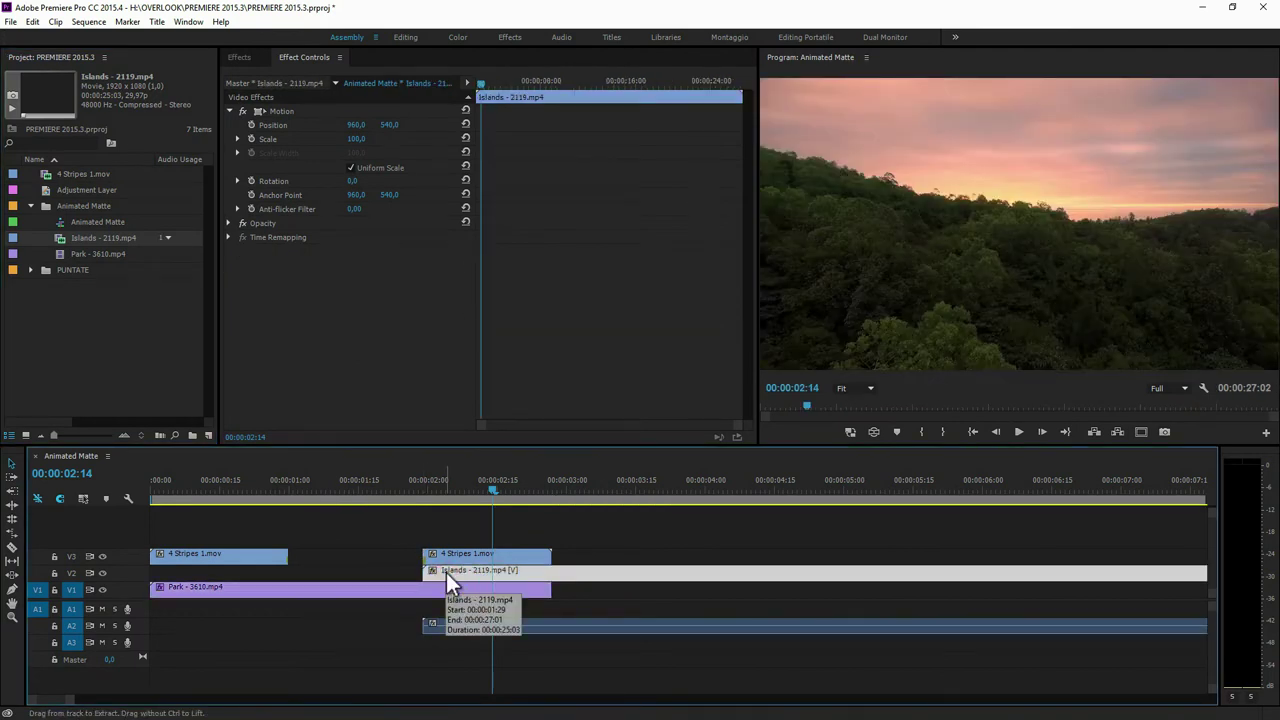
left_click(453, 623)
key("Delete")
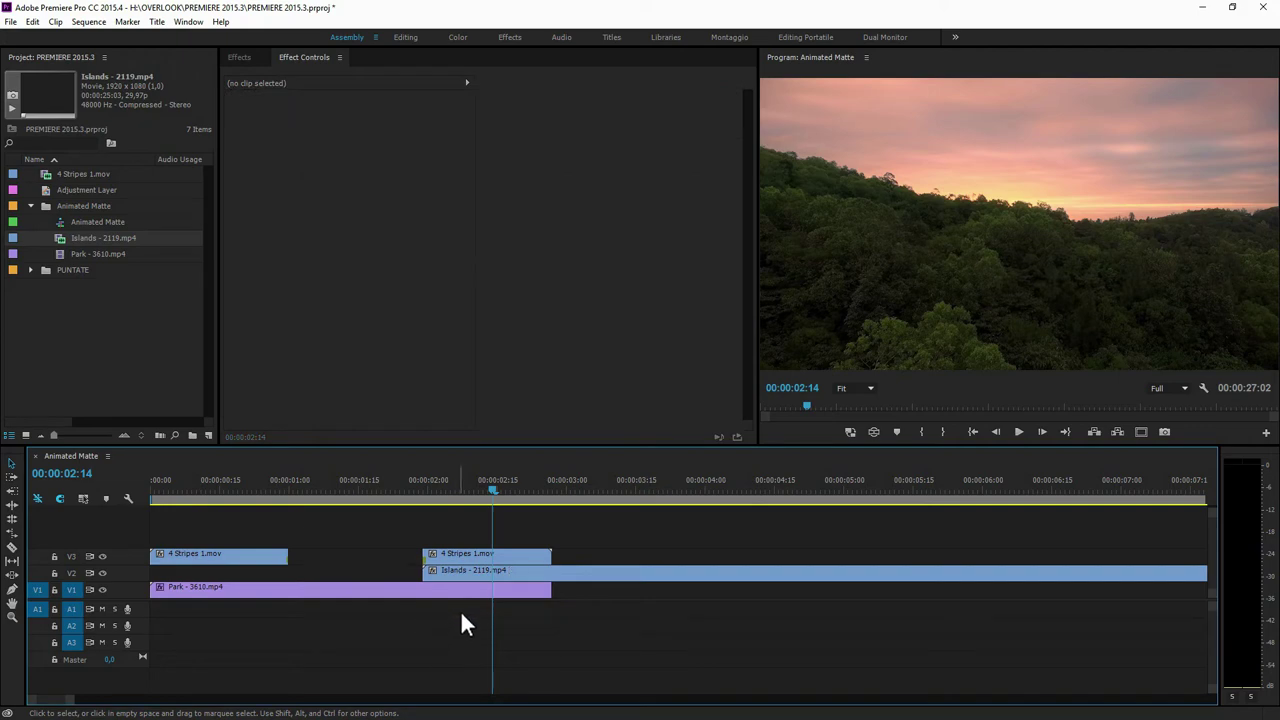
left_click(462, 575)
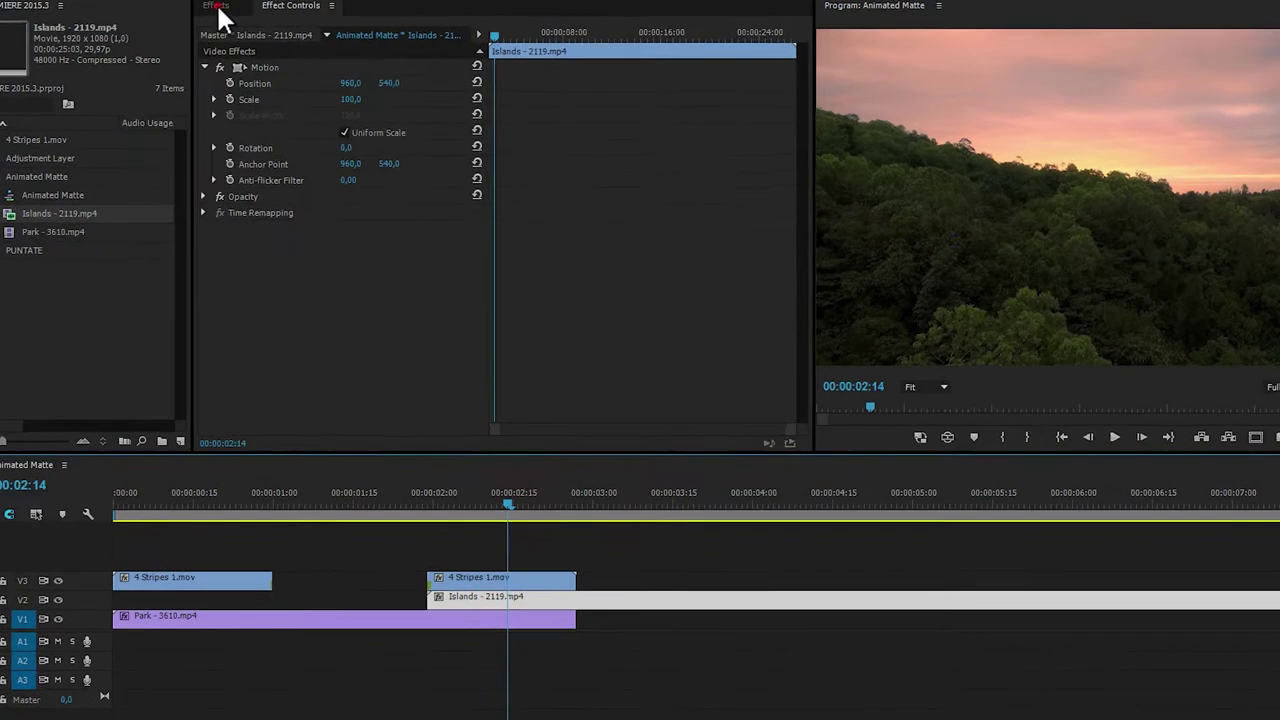
left_click(239, 57)
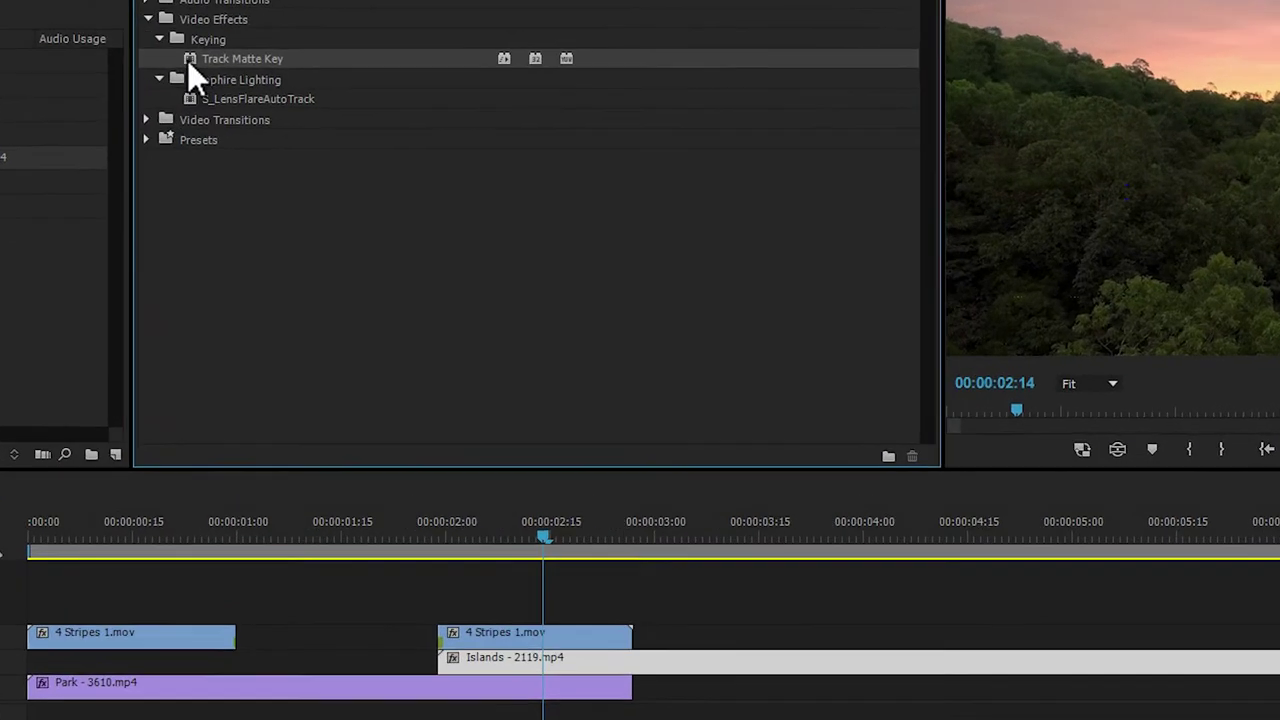
Step: Give Islands a Track Matte Key using Video 3 with Reverse checked, then review at 1:21
left_click(188, 60)
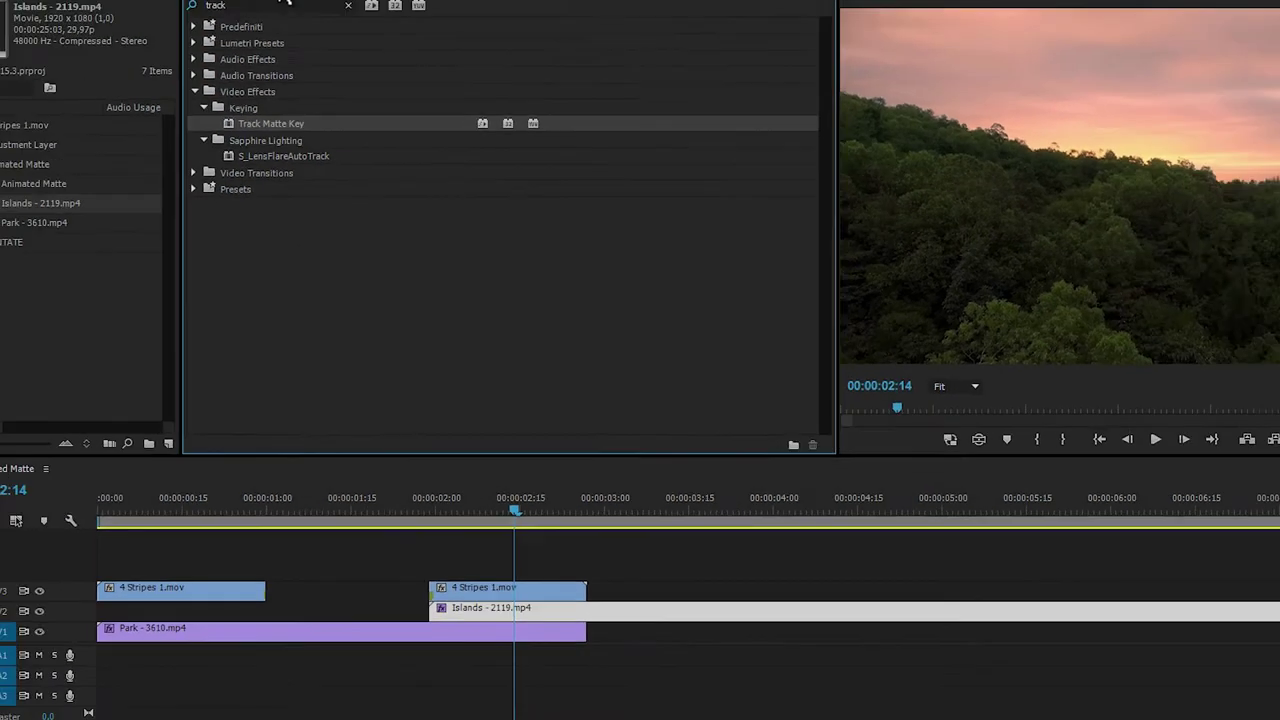
left_click(301, 60)
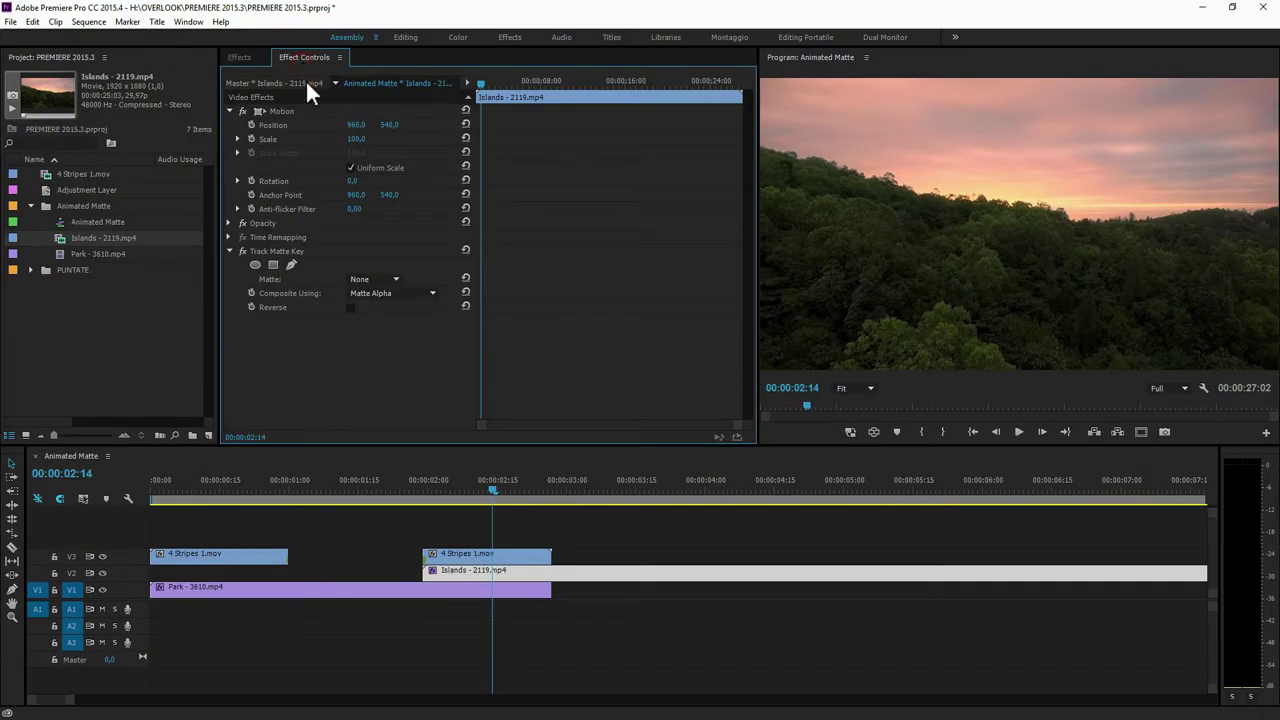
left_click(389, 280)
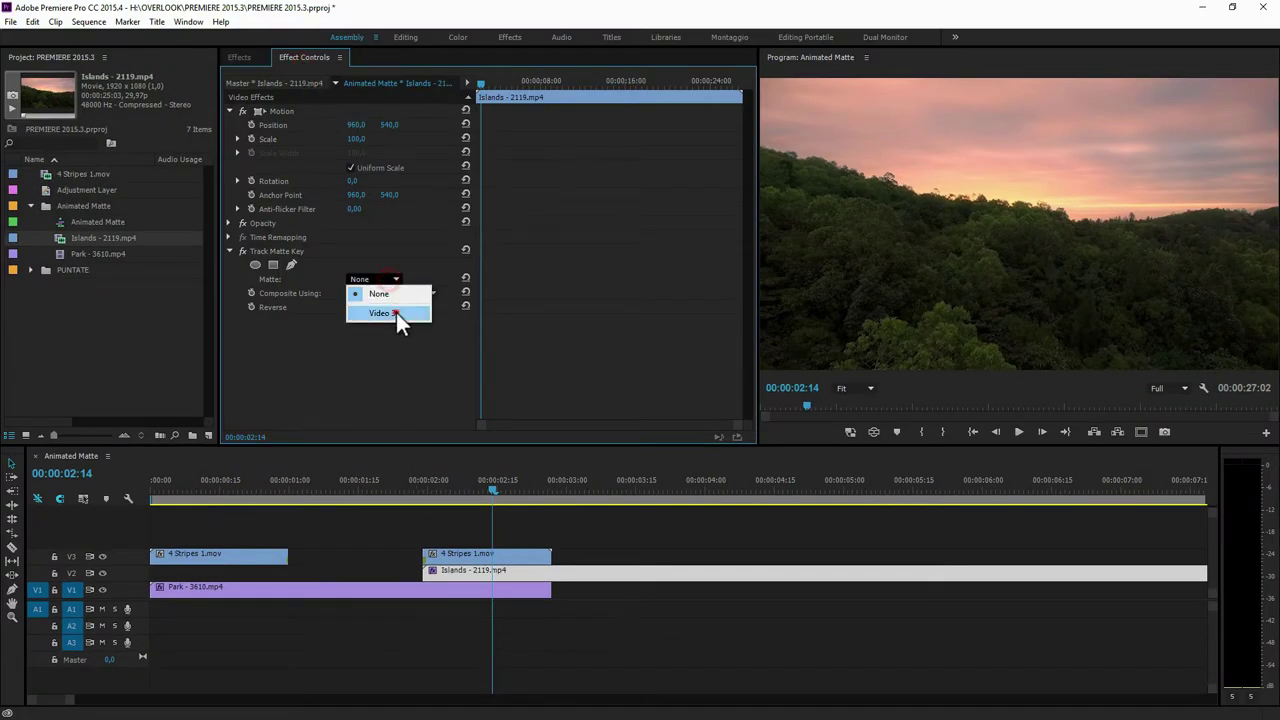
left_click(396, 312)
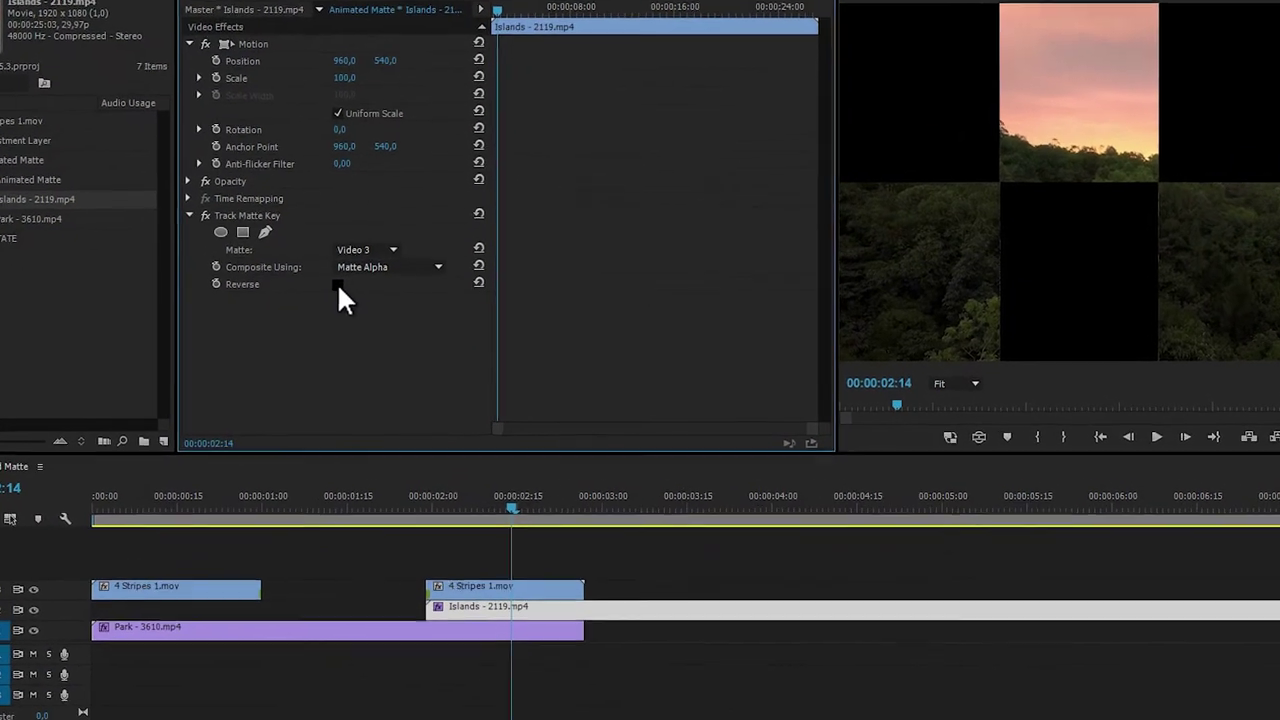
left_click(332, 275)
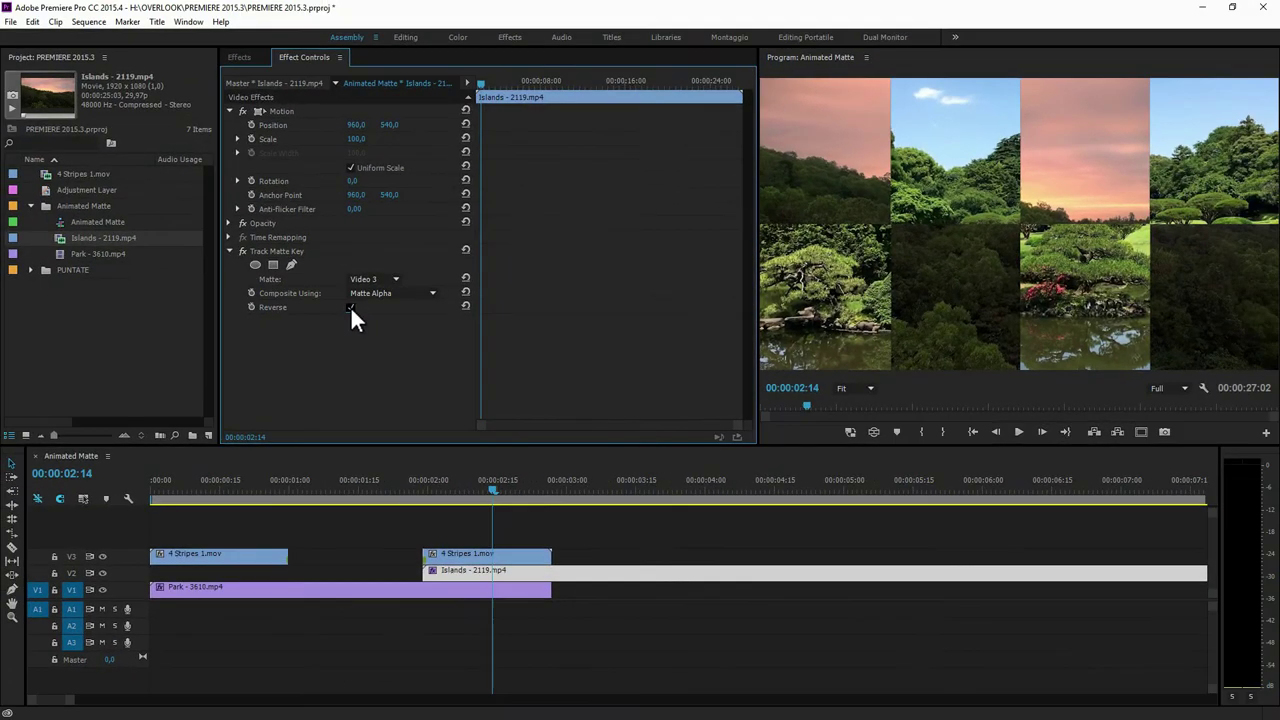
left_click(388, 492)
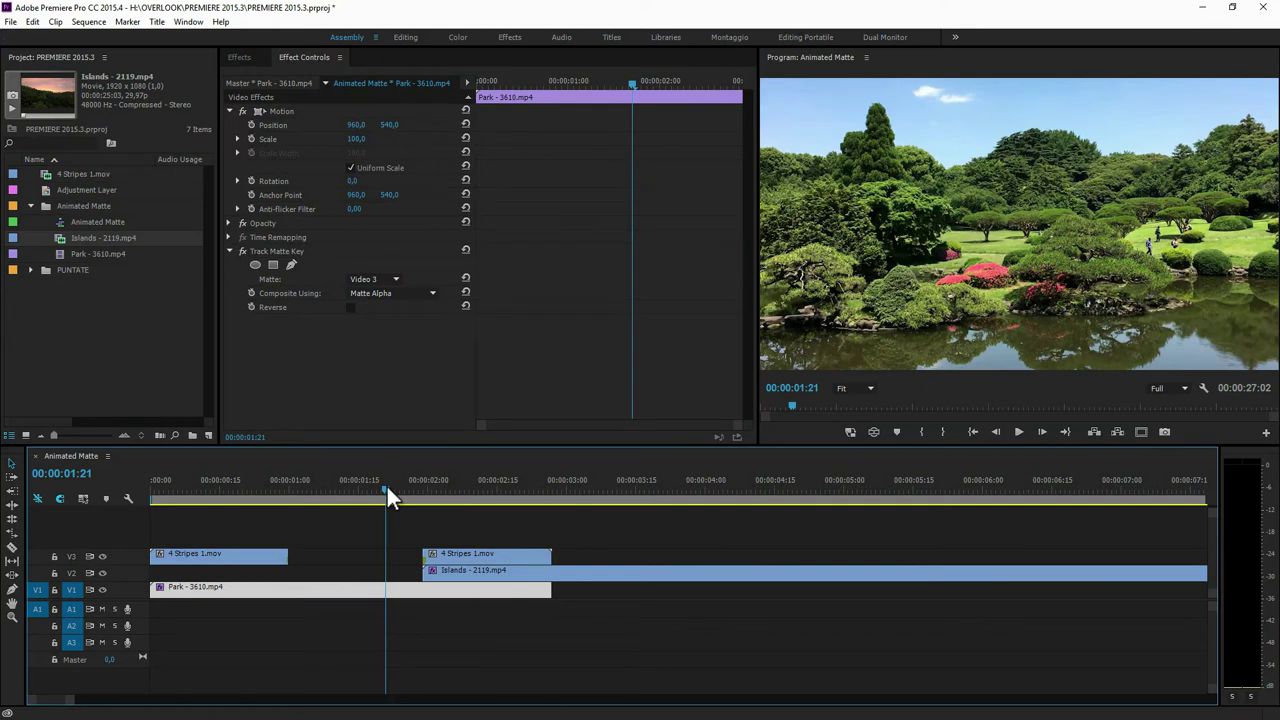
Step: Preview the first stripe transition, then scrub back to just before the stripe clip ends
key("space")
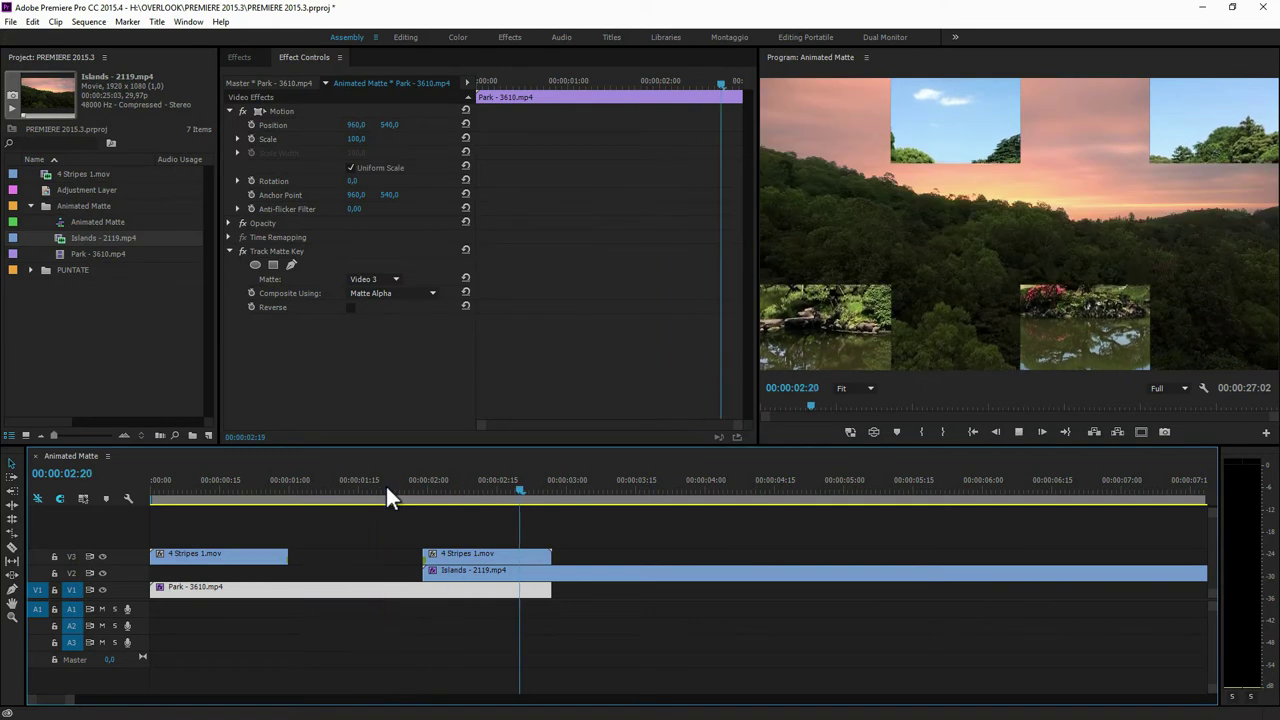
key("space")
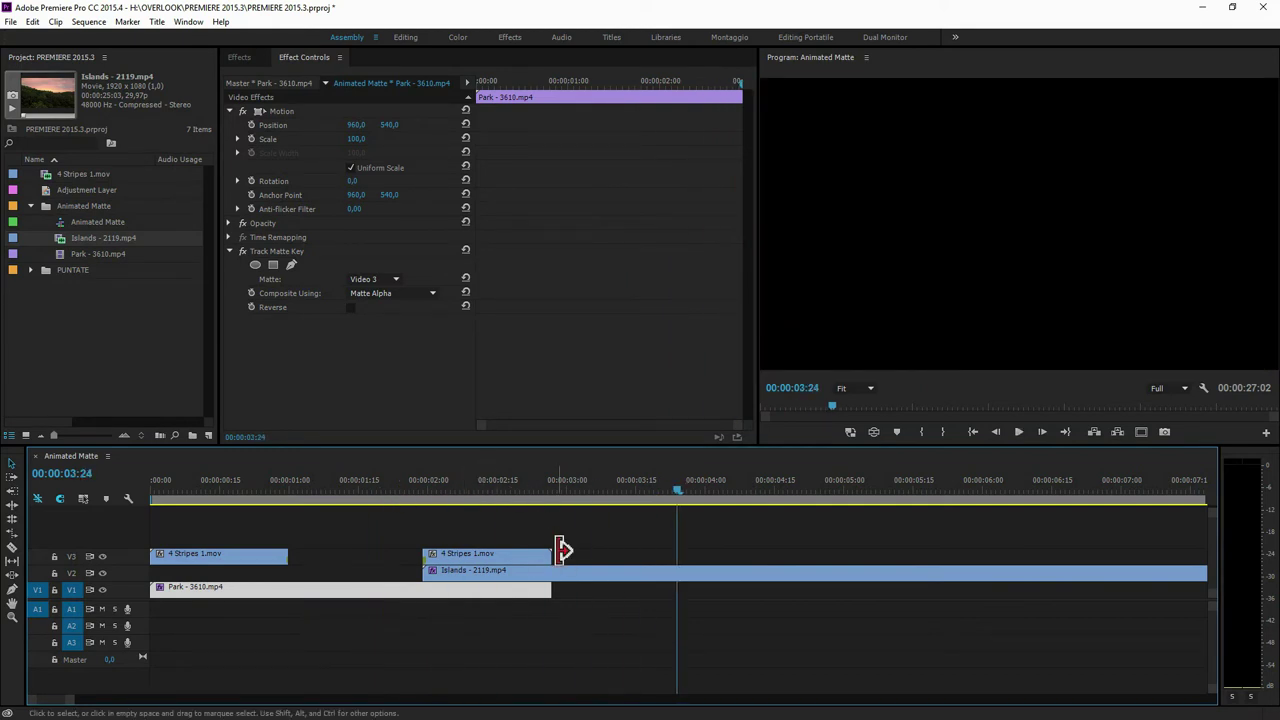
left_click_drag(552, 486, 562, 487)
Step: Split Islands on V2 at 02:29 and leave the new segment's Track Matte Key with Reverse off
key("c")
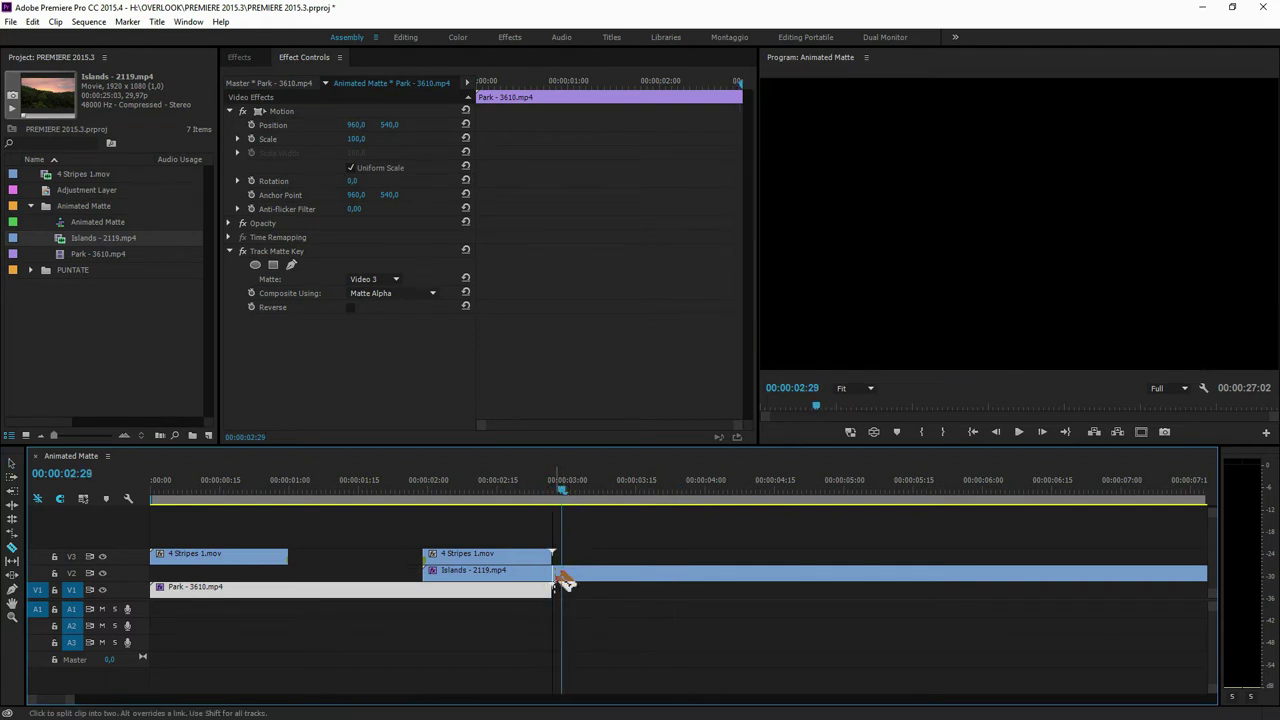
left_click(561, 577)
key("v")
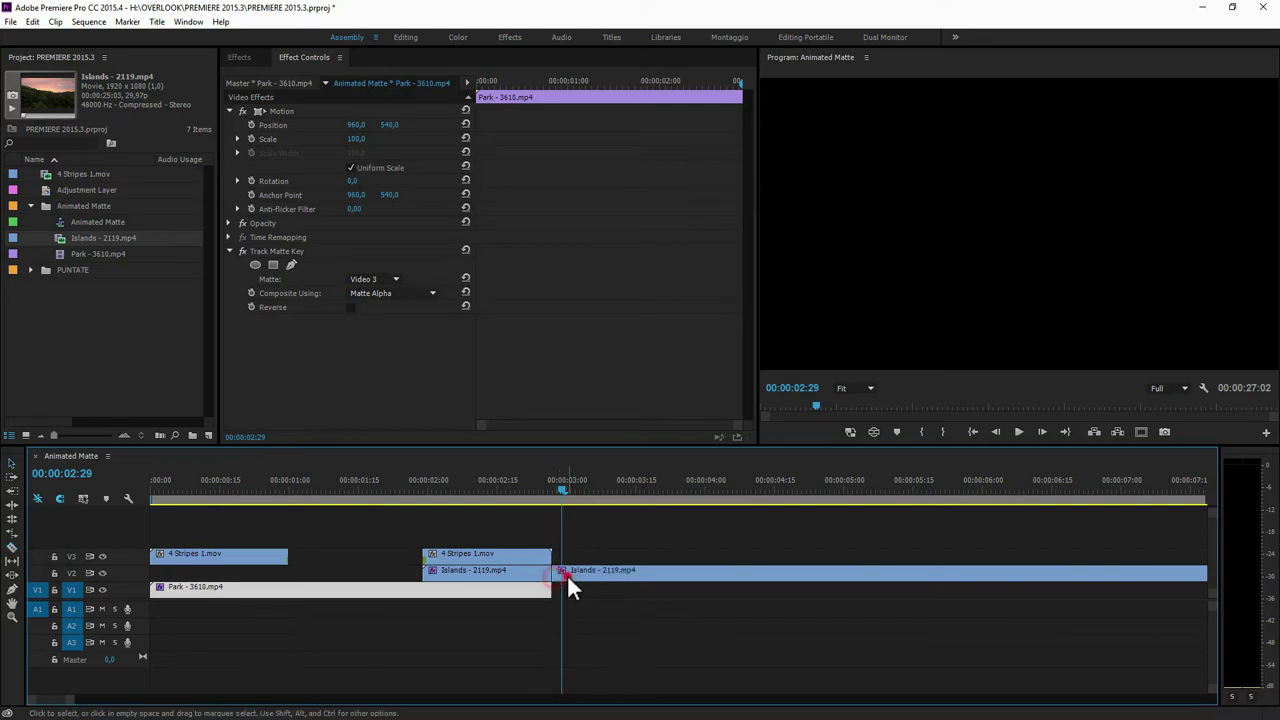
left_click(567, 574)
left_click(243, 252)
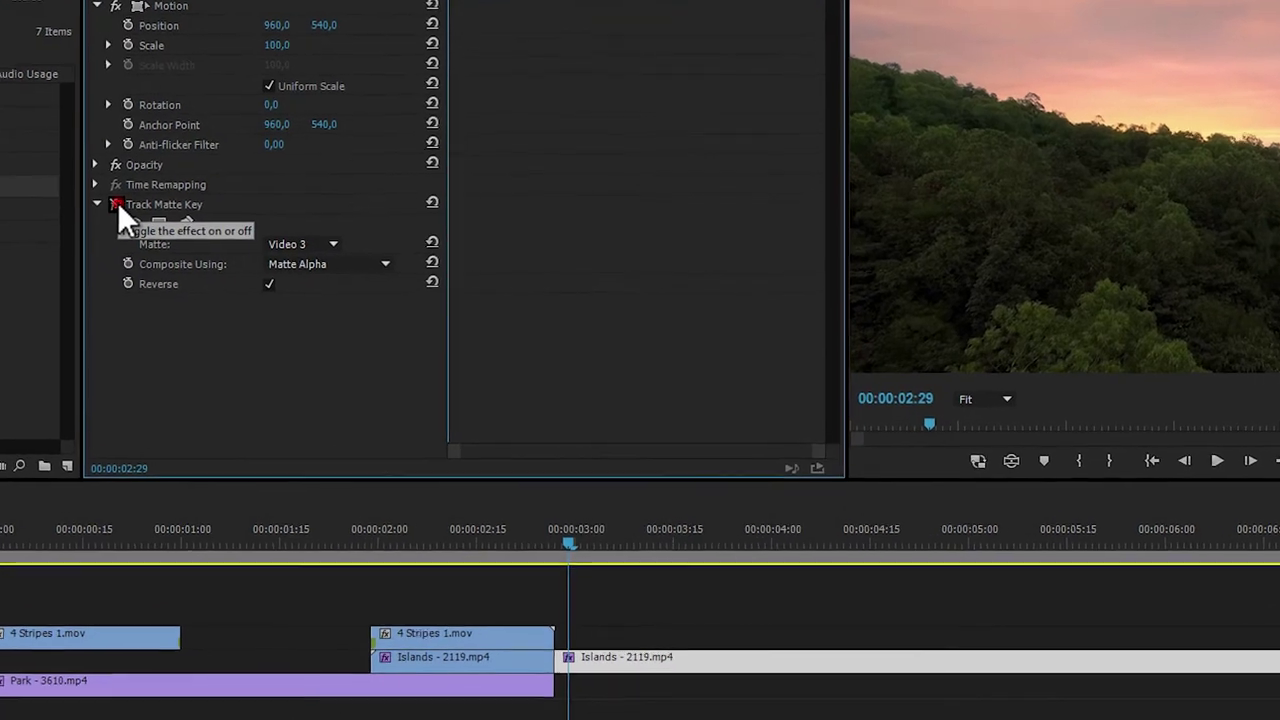
left_click(161, 221)
left_click(260, 282)
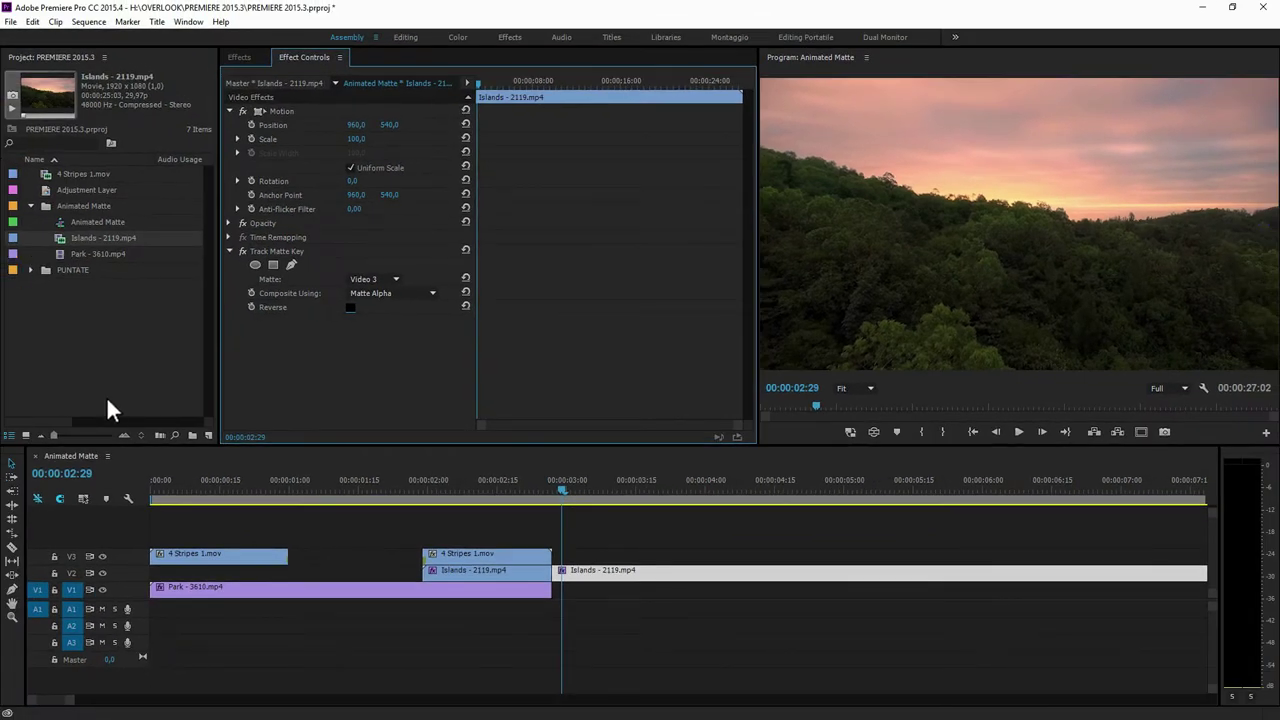
Step: Browse from 1 VERTICAL ANIMATED MATTES into 6 STRIPES divided and import 6 Stripes Divided 3.mov
left_click(99, 318)
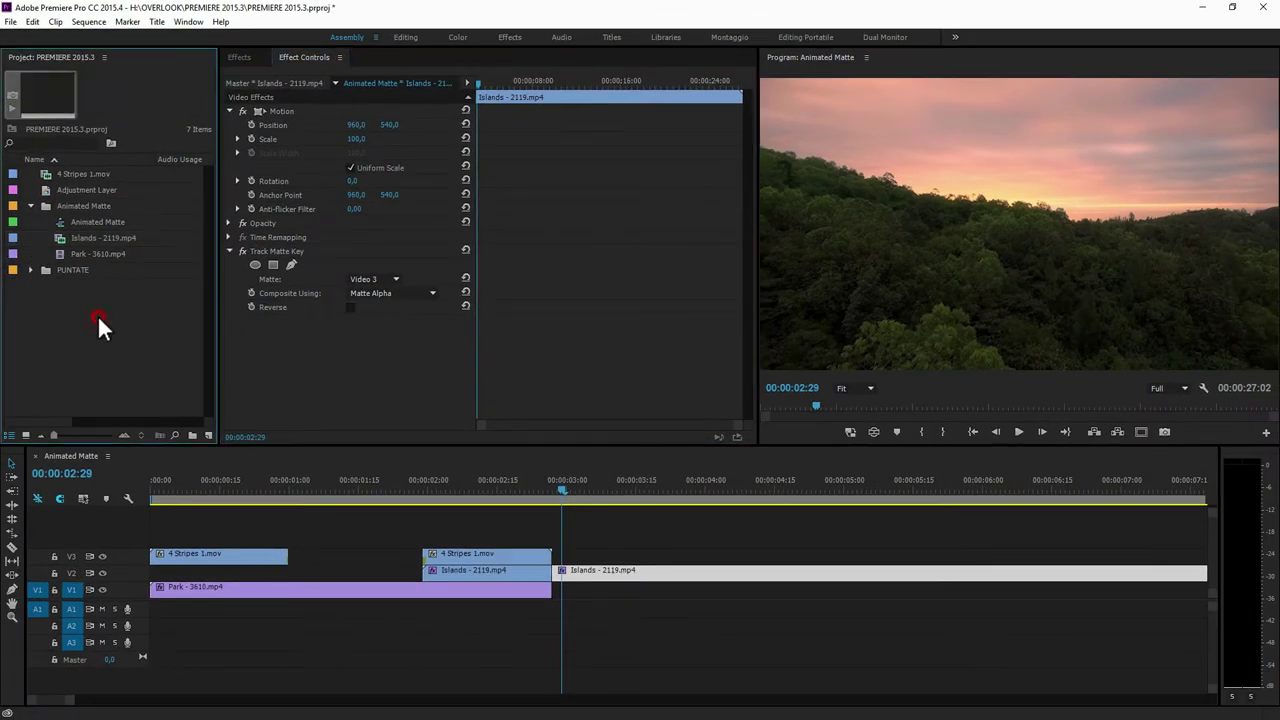
double_click(97, 314)
left_click(175, 59)
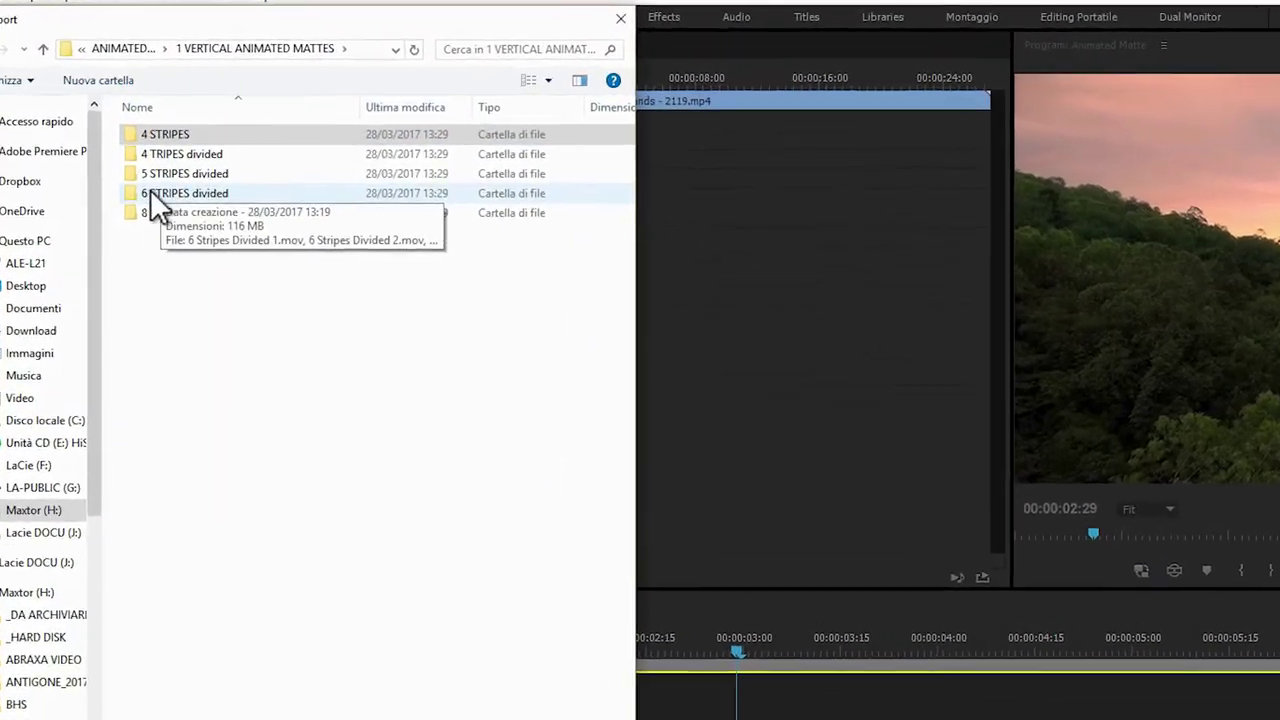
double_click(165, 186)
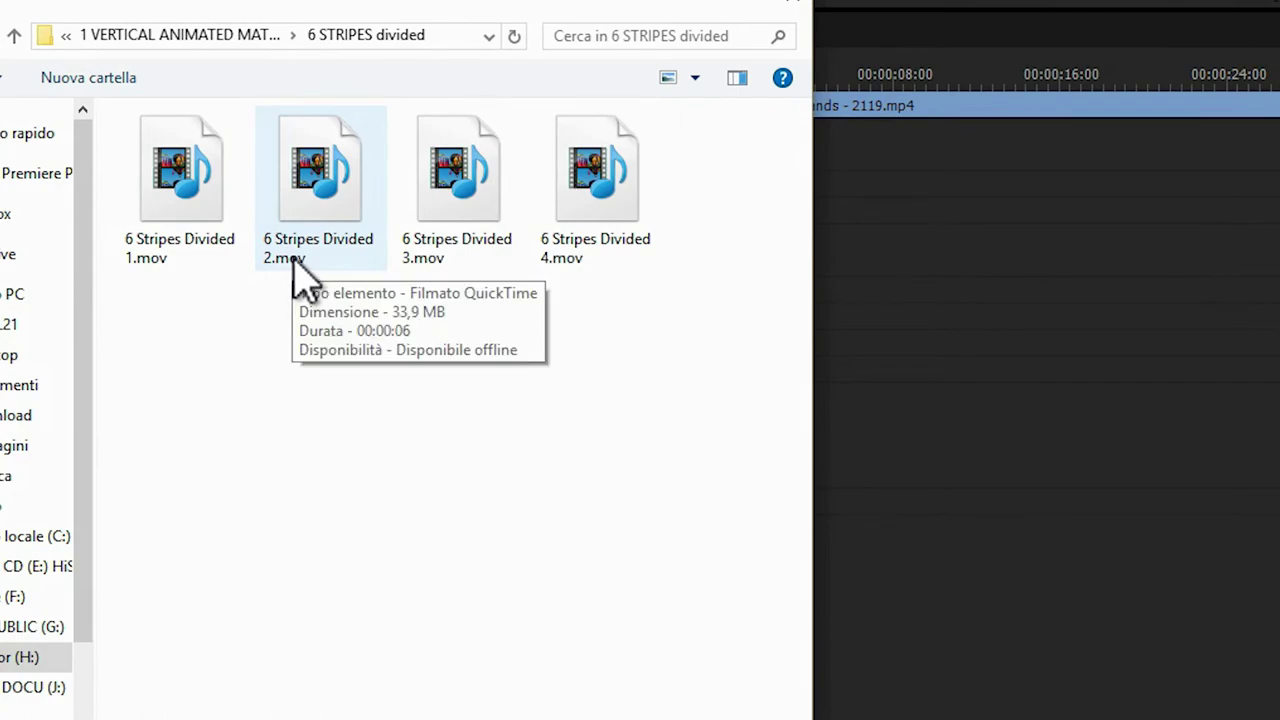
double_click(447, 224)
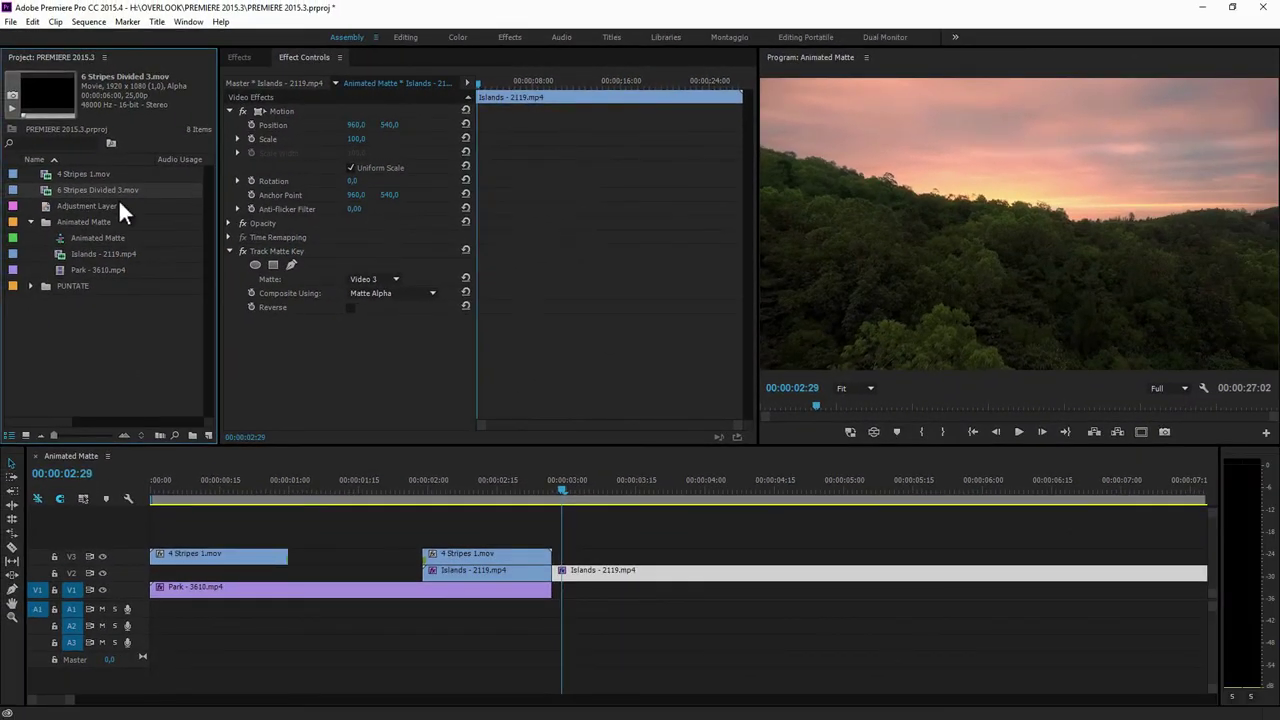
Step: Place 6 Stripes Divided 3.mov on V3 after the split and delete its A3 audio
mouse_move(47, 190)
left_mouse_down()
mouse_move(576, 558)
mouse_move(597, 555)
left_mouse_up()
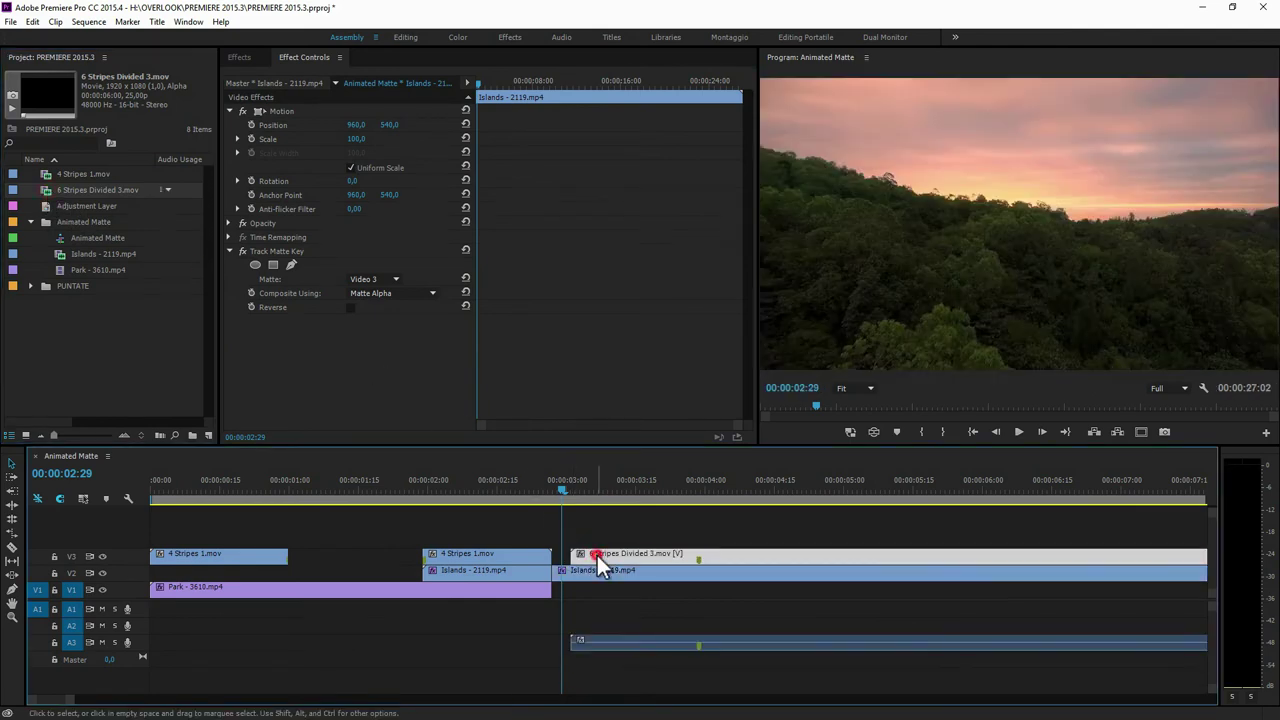
left_click(618, 642)
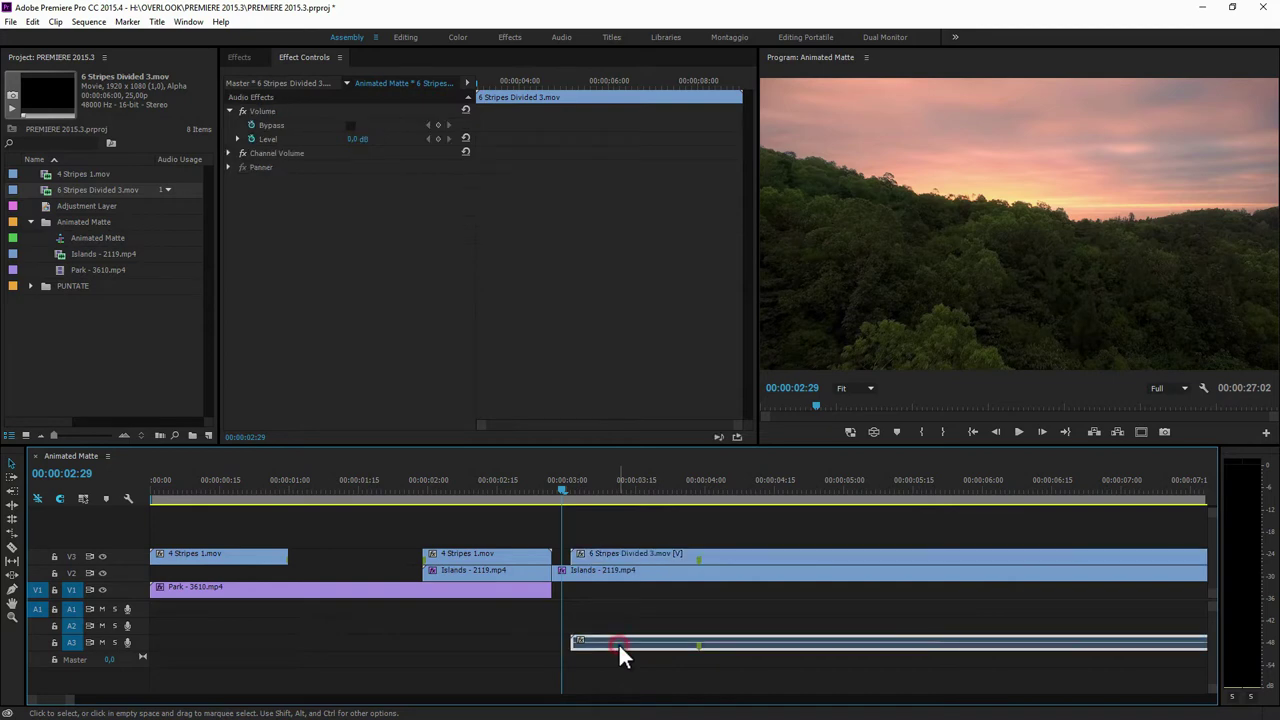
key("Delete")
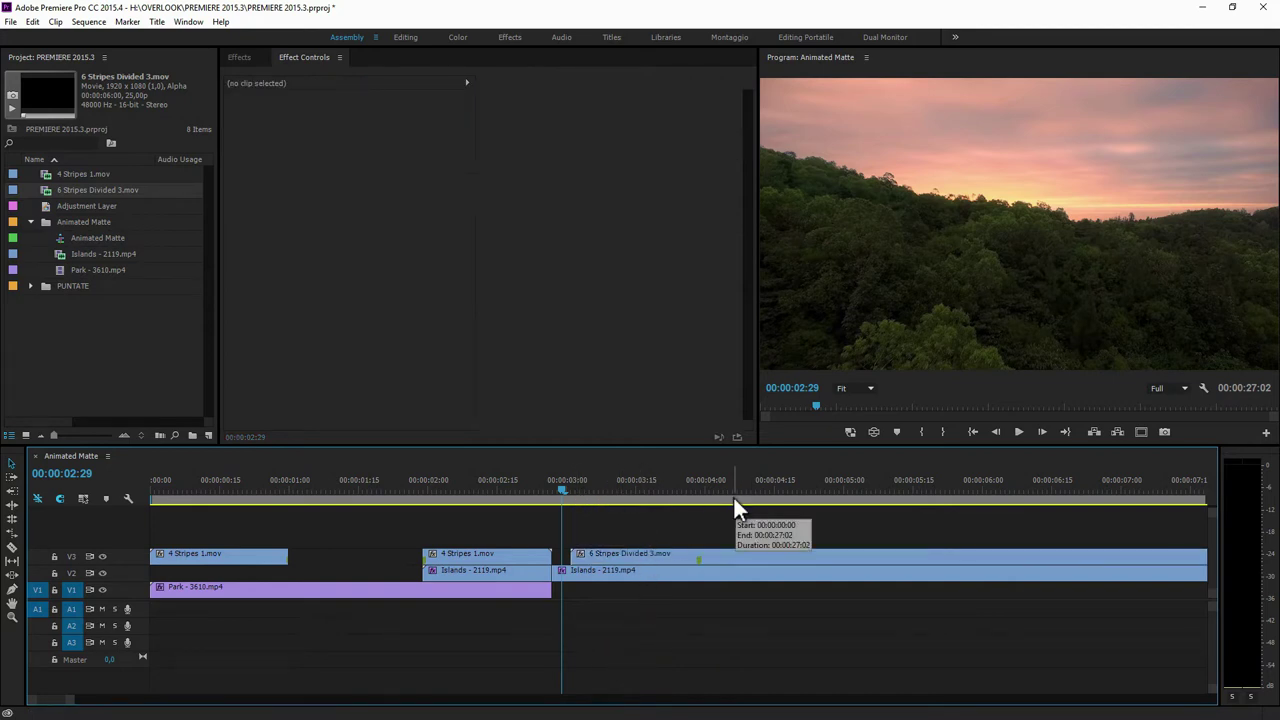
Step: Preview the stripe matte alone with V2 hidden, then show V2 and select the second Islands segment
key("minus")
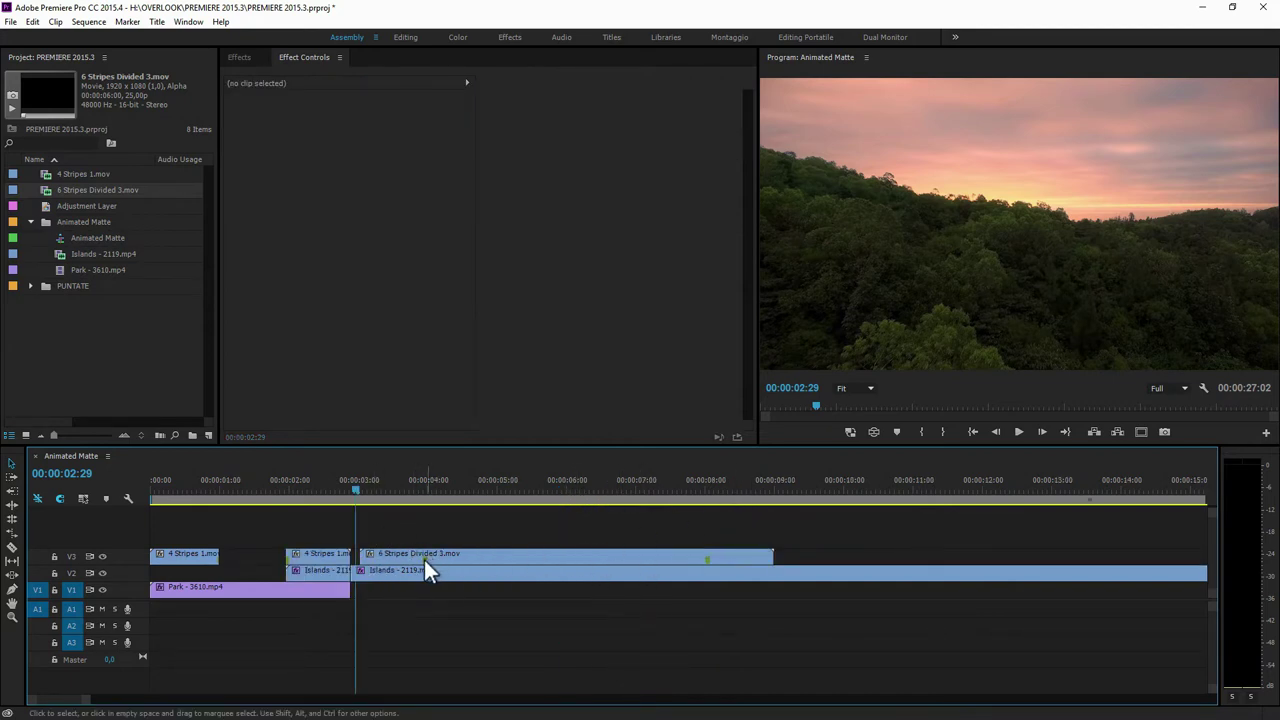
left_click(102, 573)
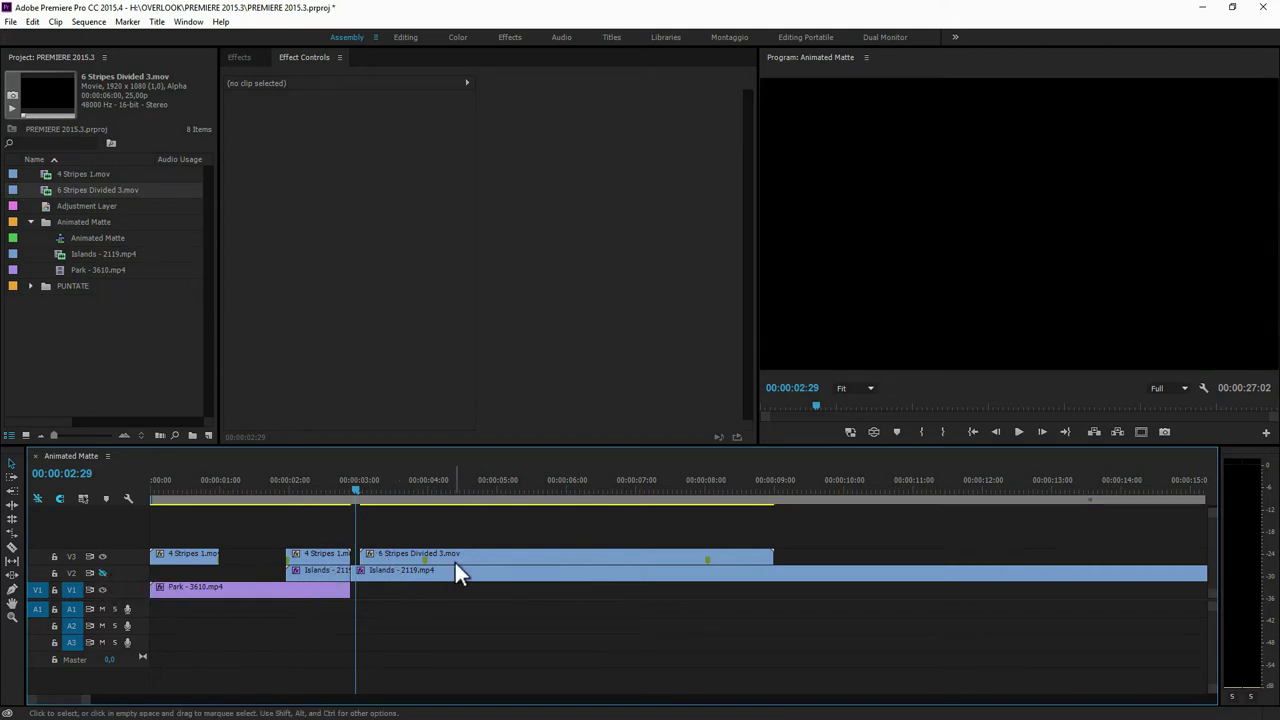
key("space")
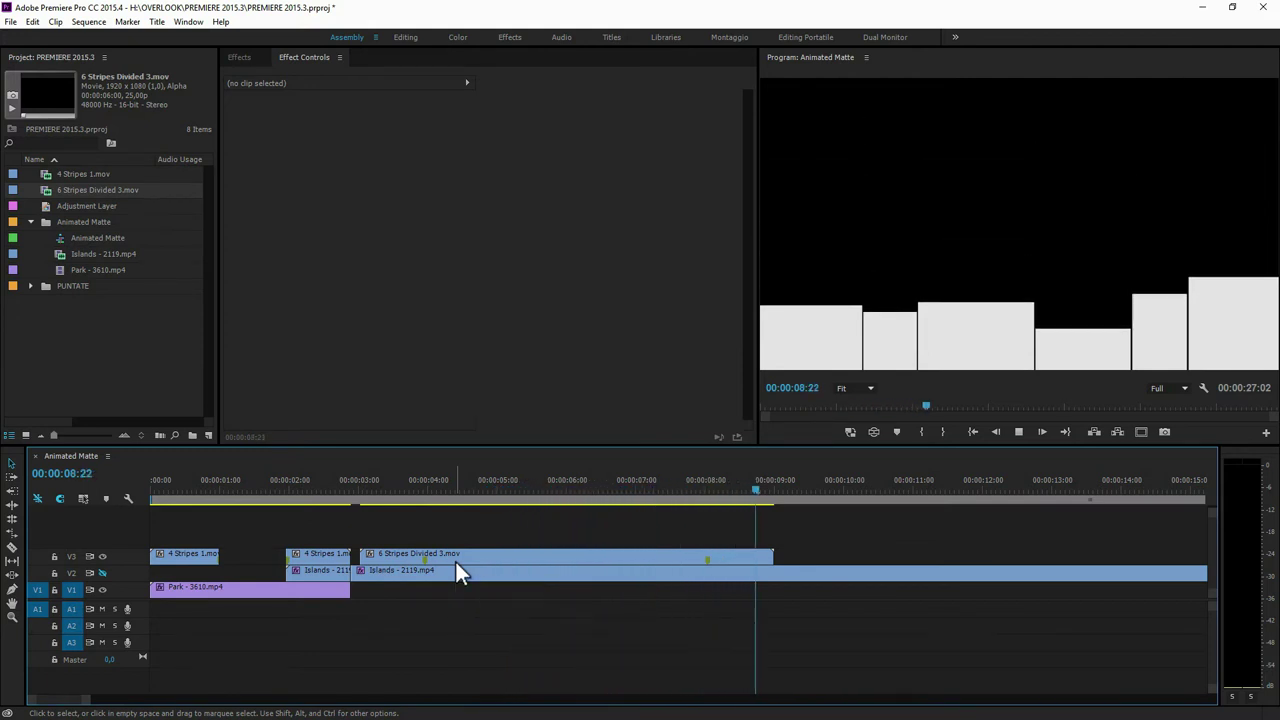
left_click(359, 493)
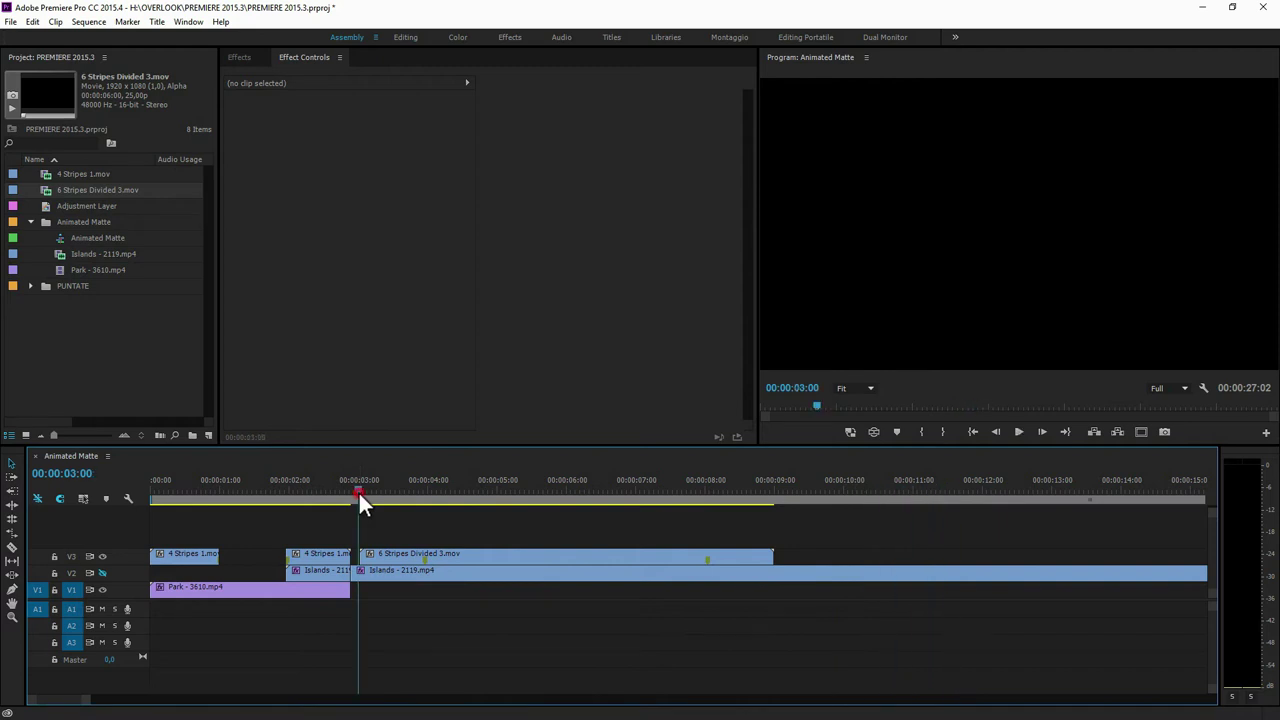
left_click(102, 573)
left_click(394, 572)
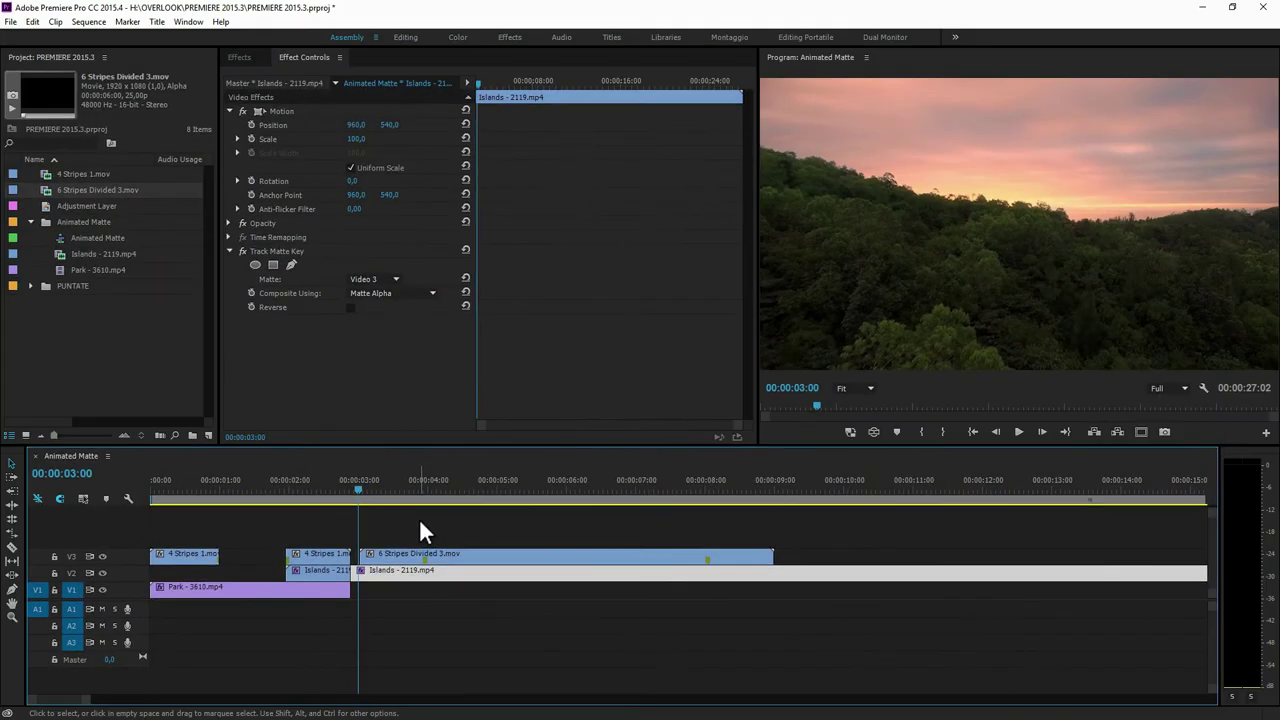
key("space")
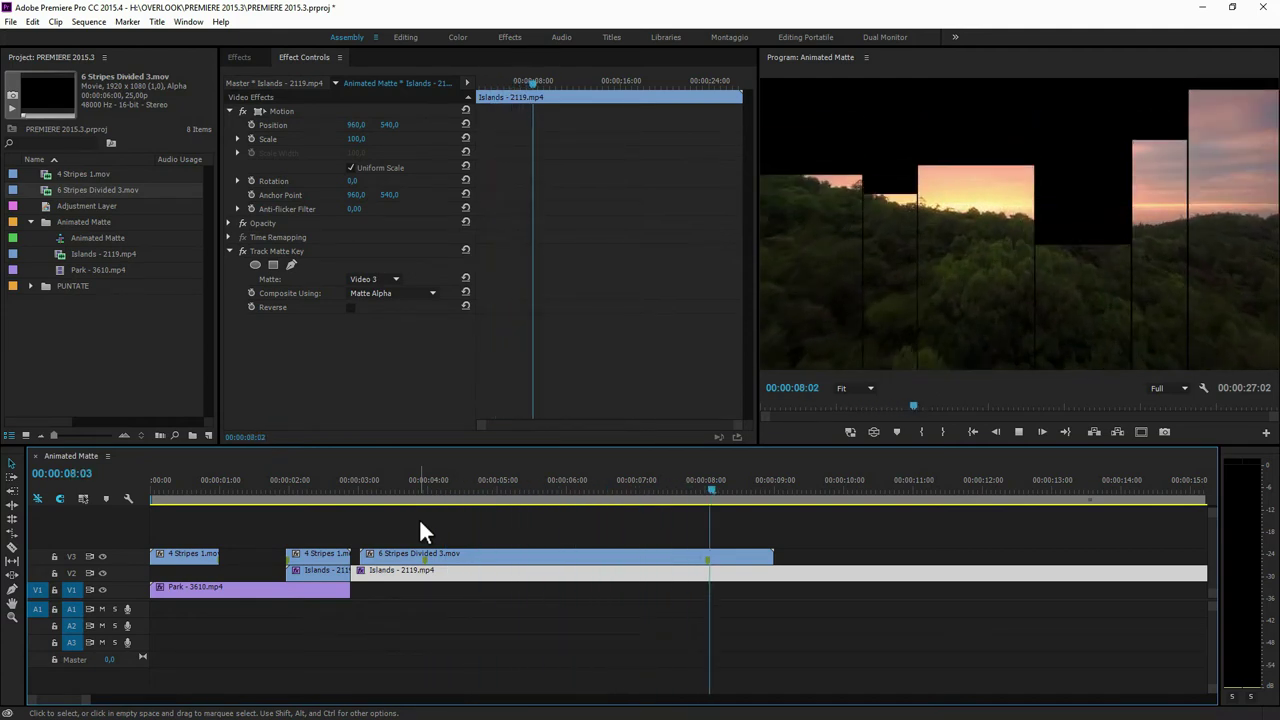
key("space")
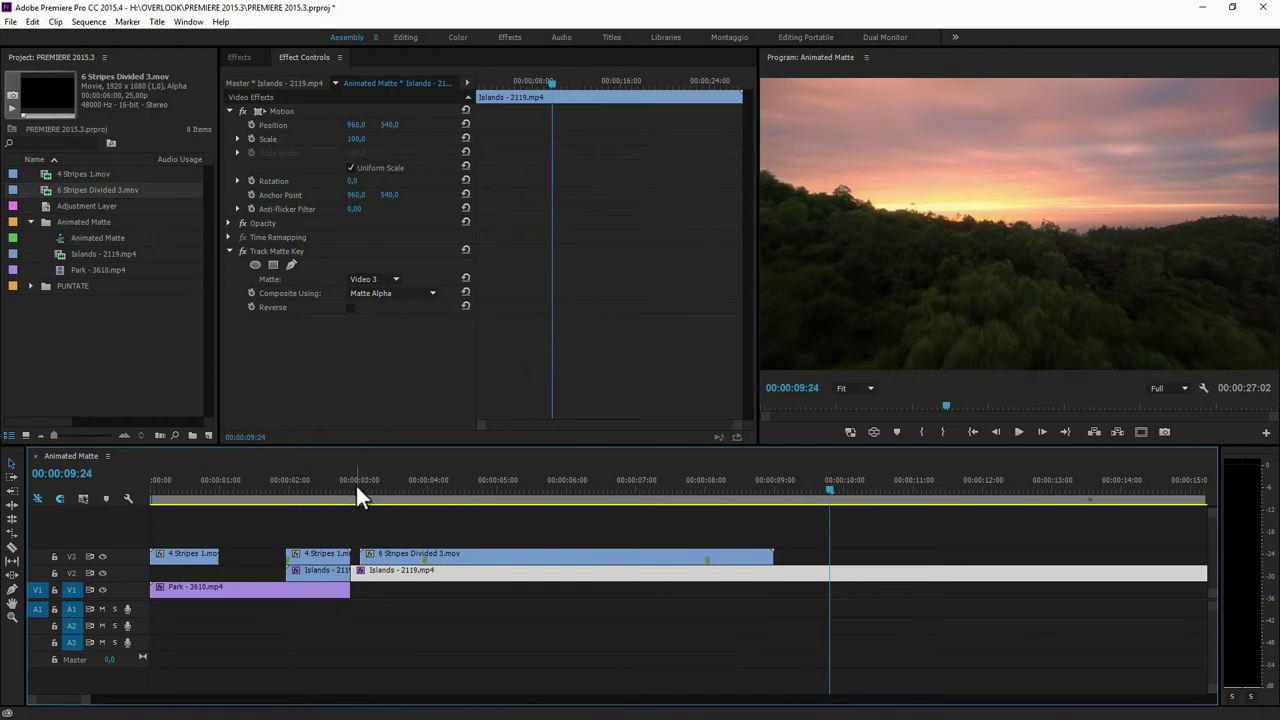
left_click(356, 490)
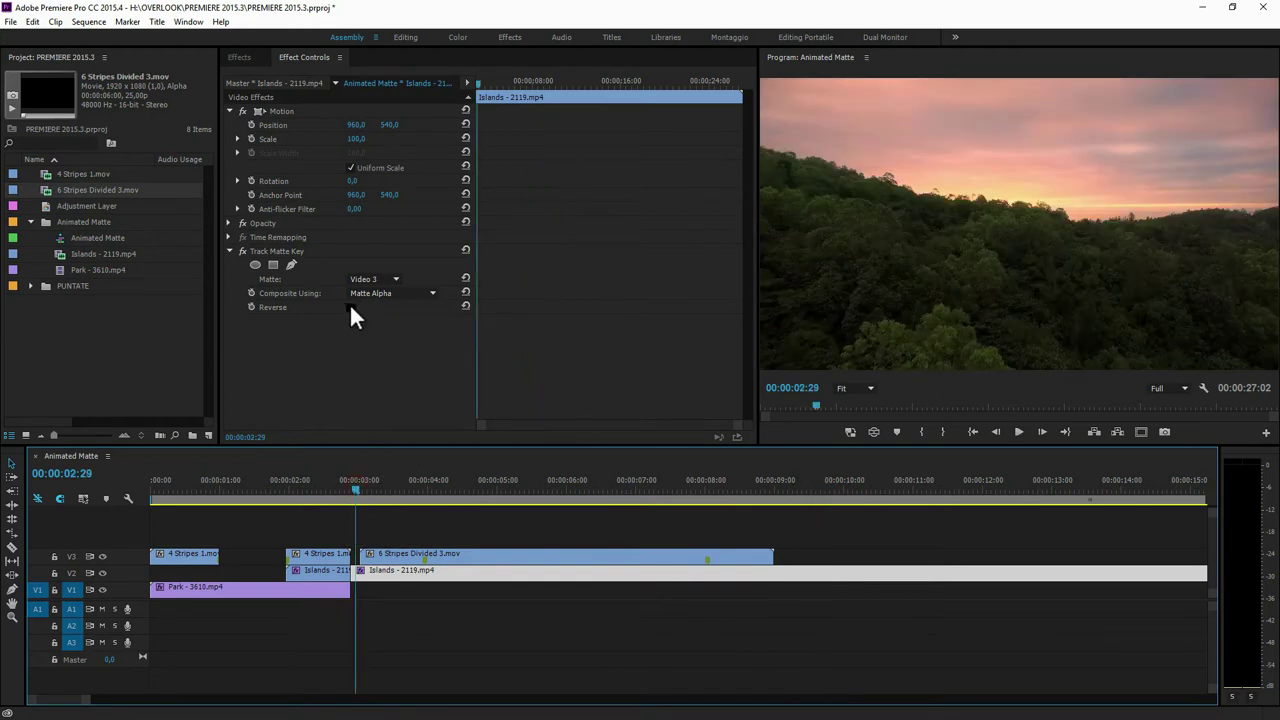
left_click(350, 307)
left_click(350, 490)
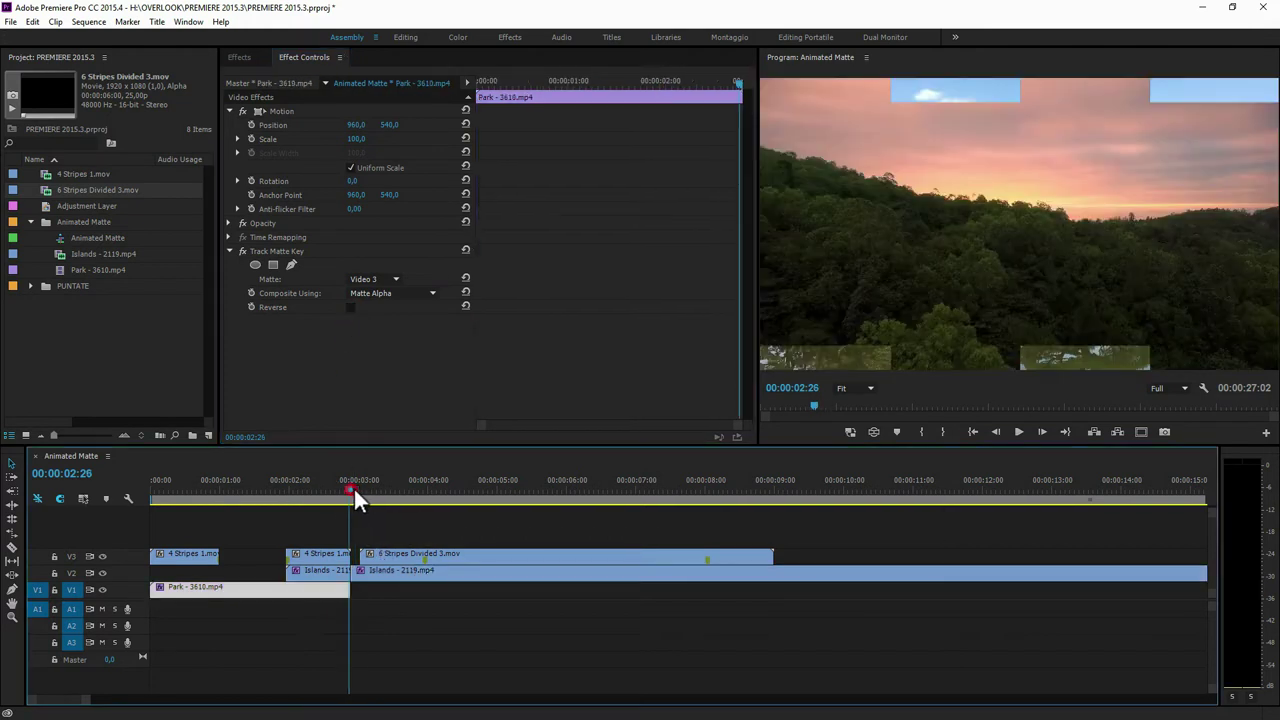
key("space")
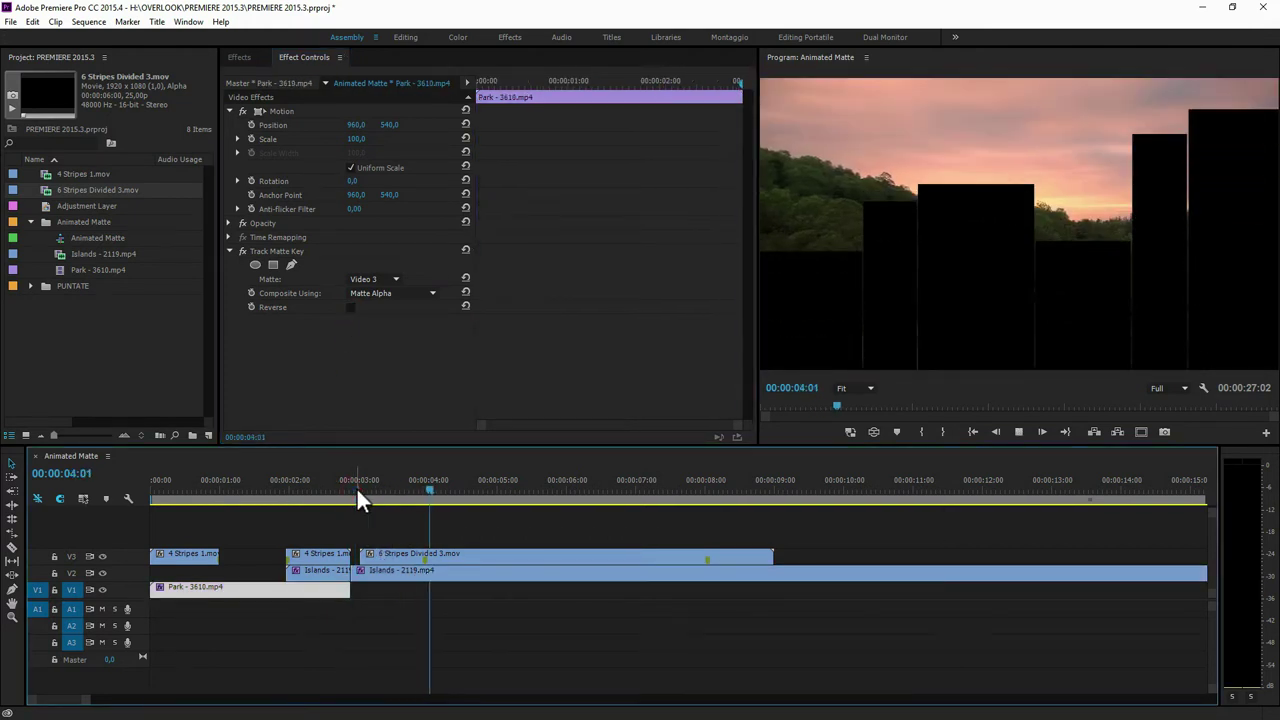
key("space")
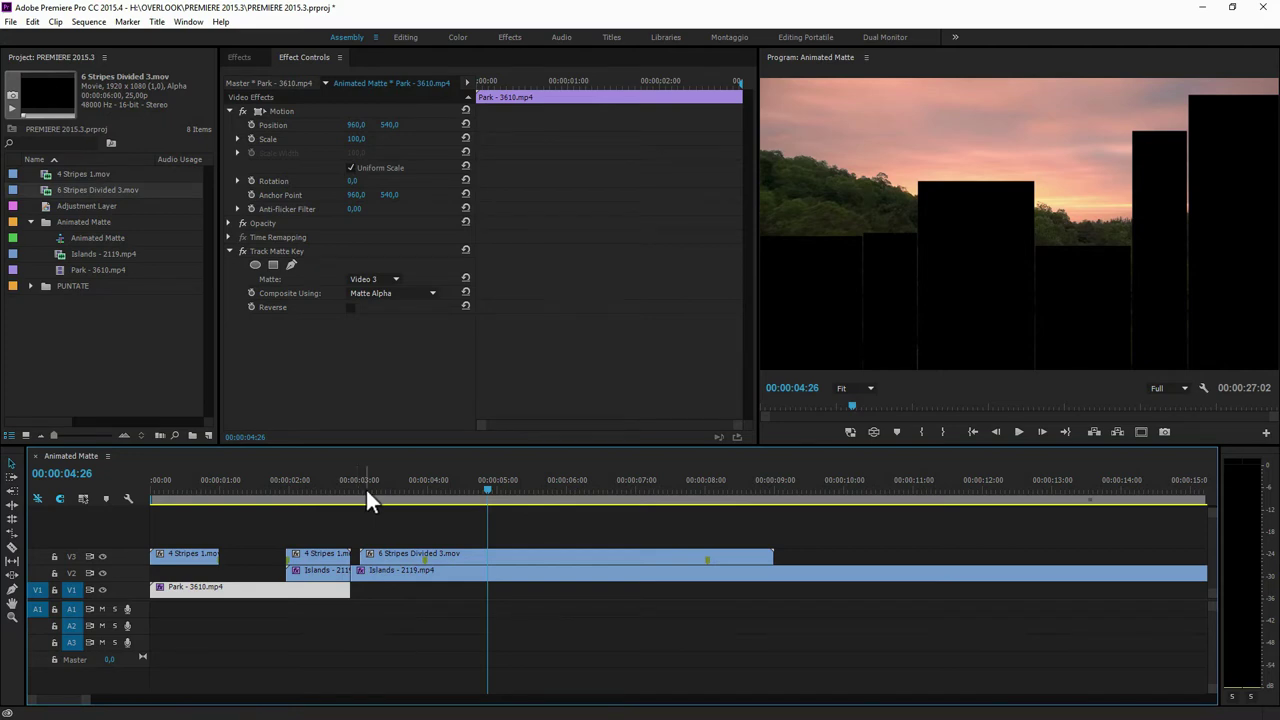
Step: Delete 6 Stripes Divided 3.mov from V3 and import 5 Stripes Divided 4.mov from 2 ORIZZONTAL ANIMATED MATTES
left_click(385, 555)
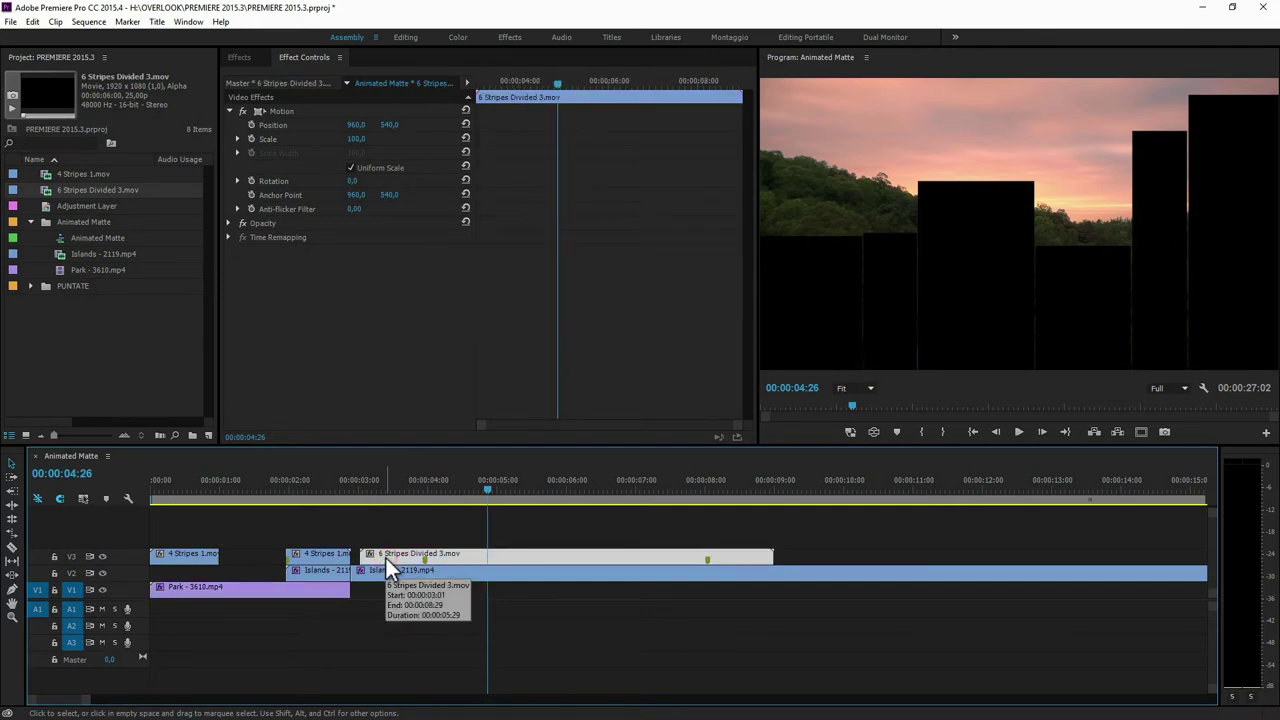
key("Delete")
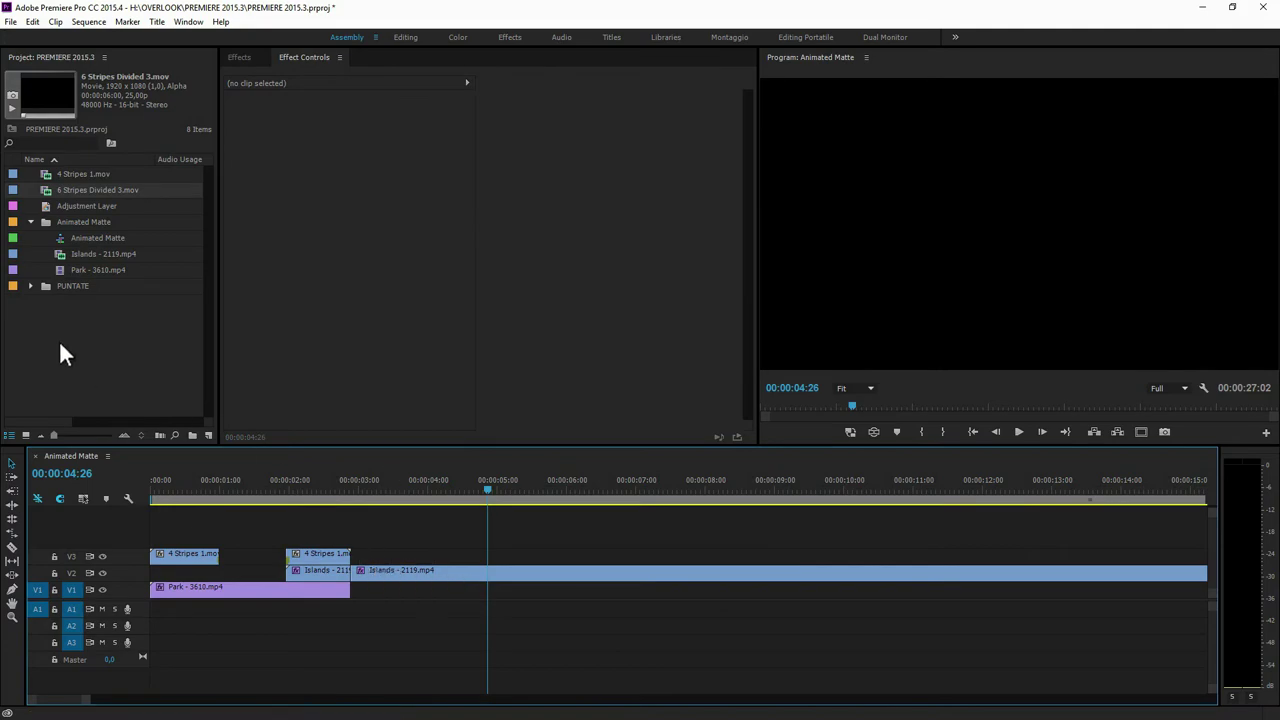
double_click(59, 343)
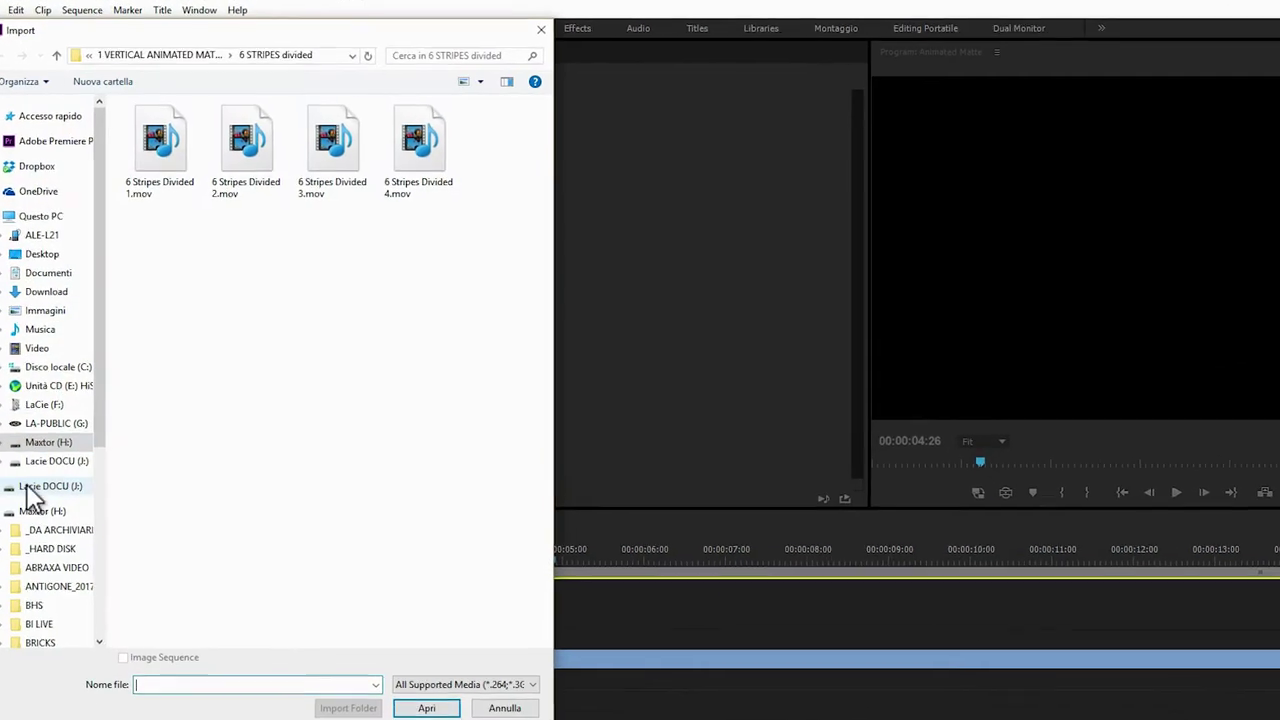
left_click(207, 47)
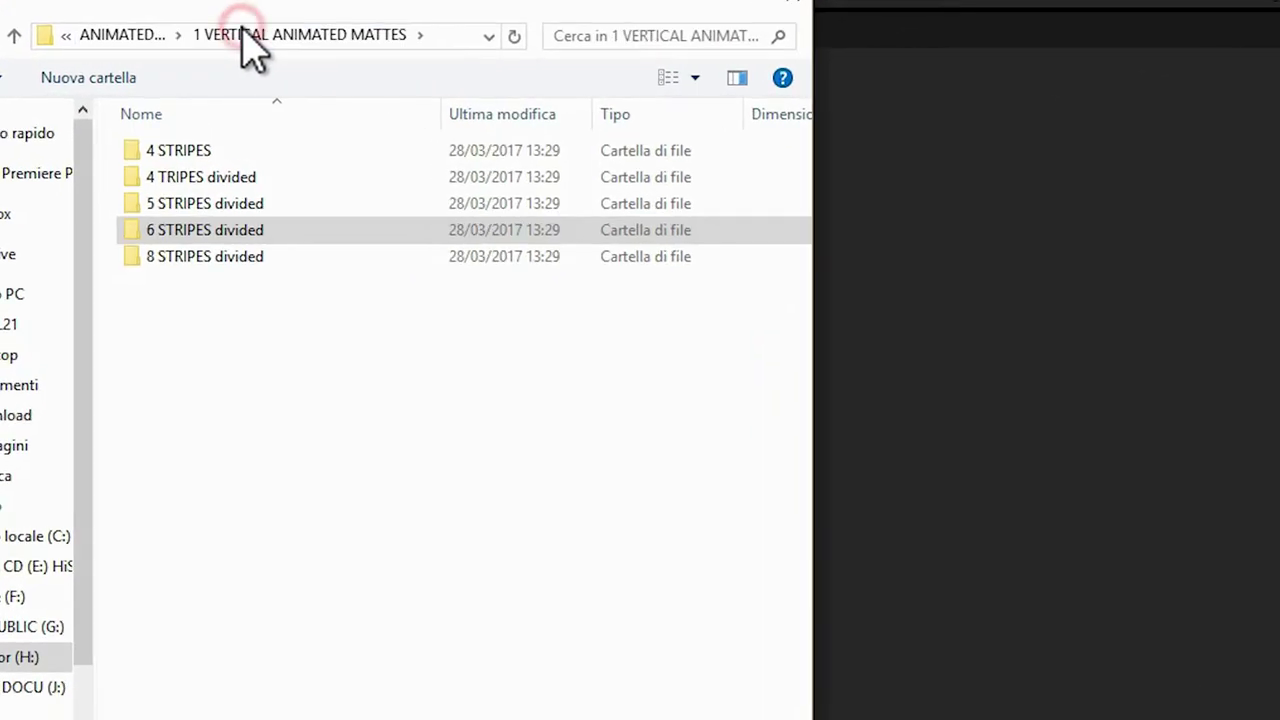
left_click(135, 37)
double_click(203, 174)
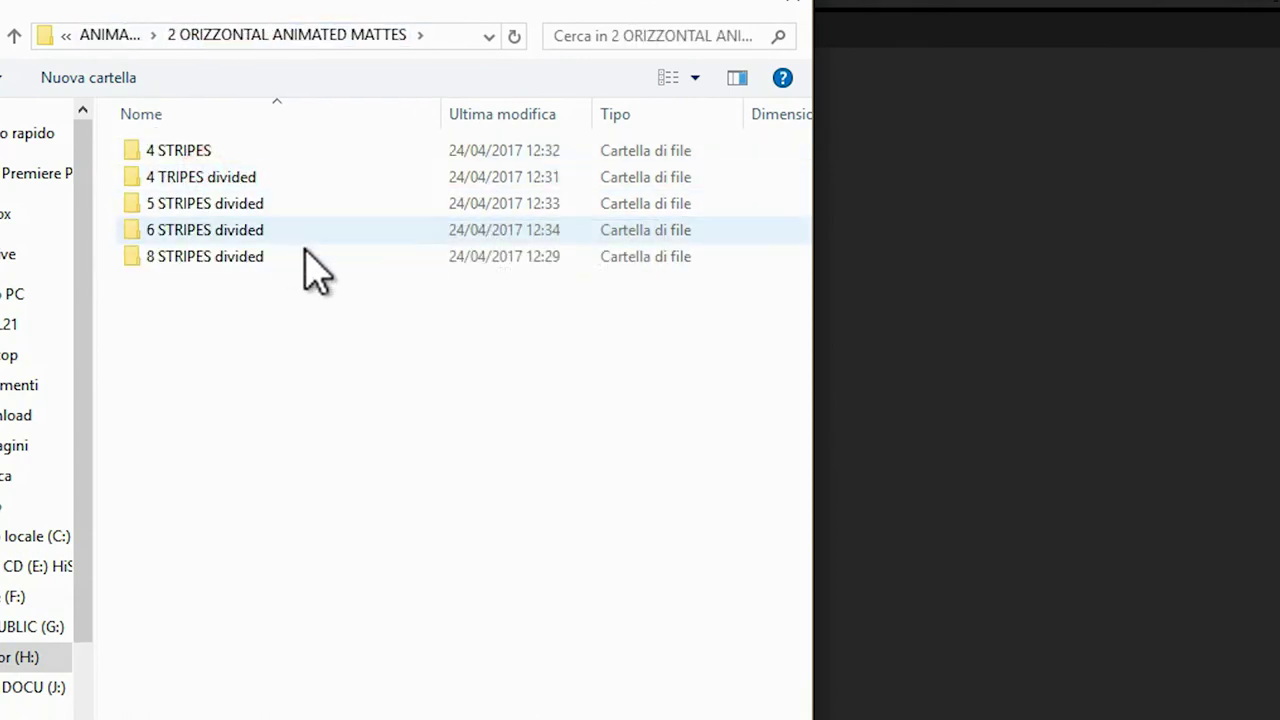
double_click(215, 203)
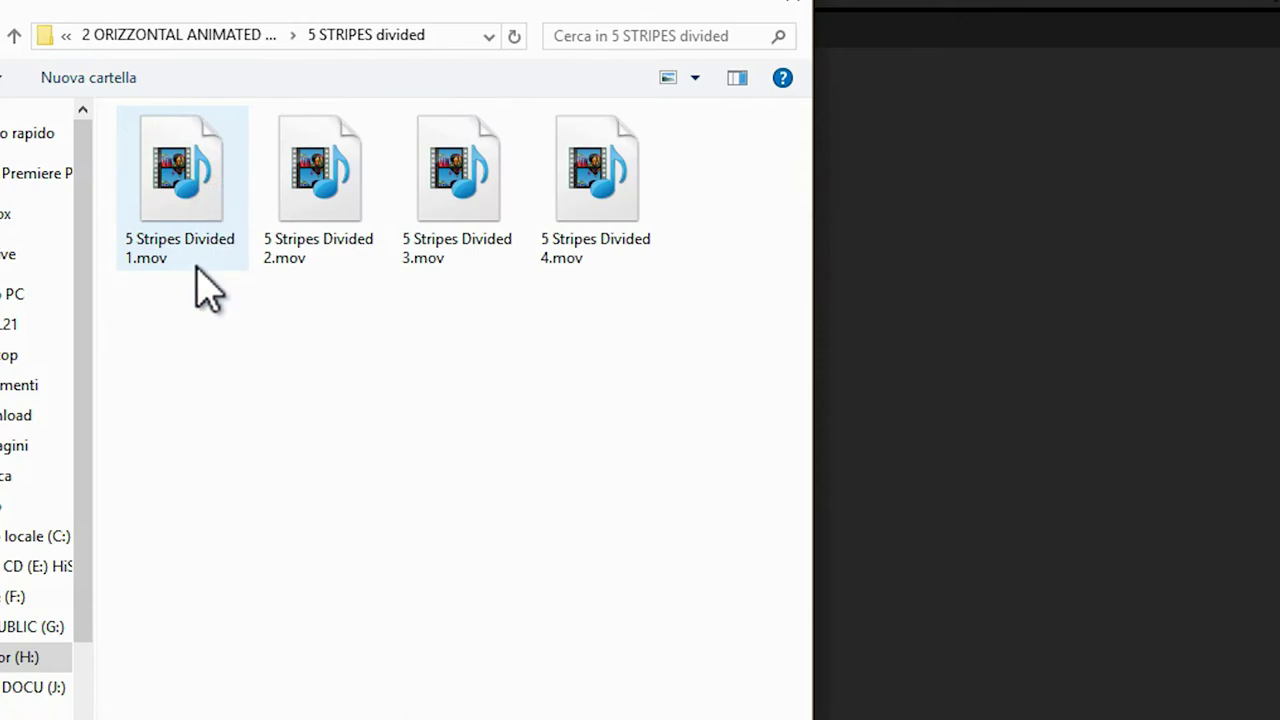
left_click(550, 245)
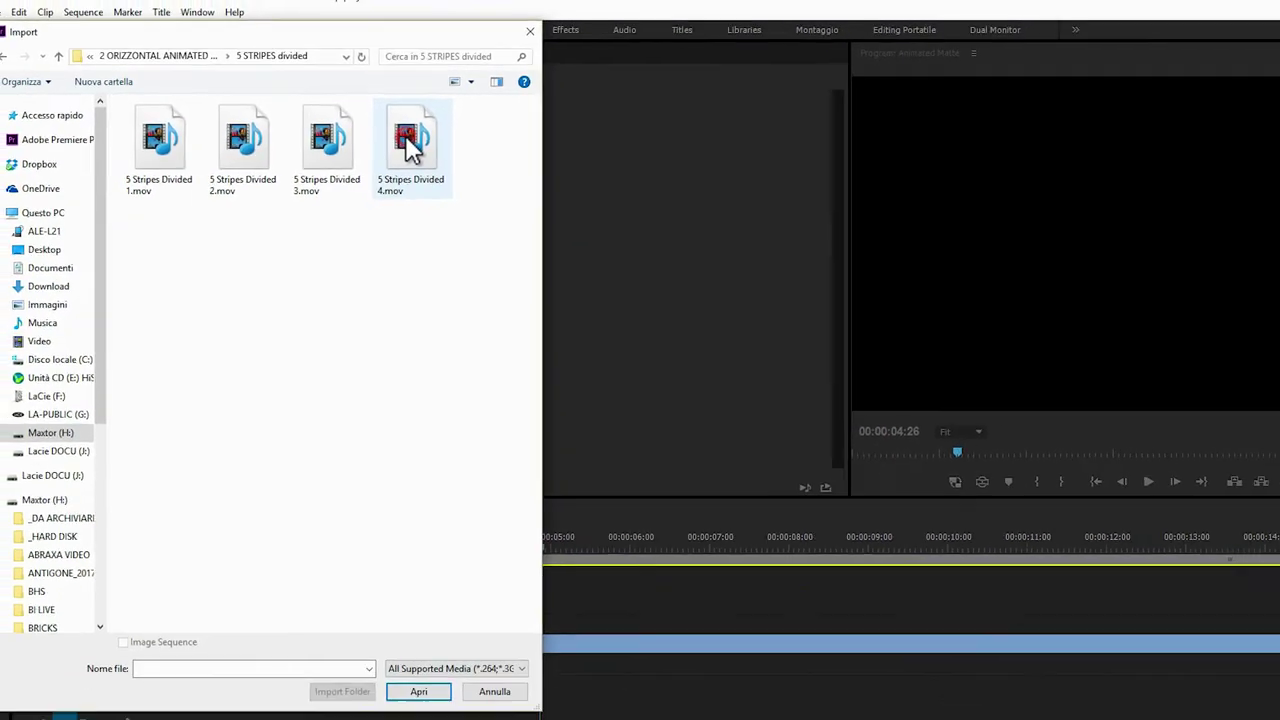
double_click(405, 135)
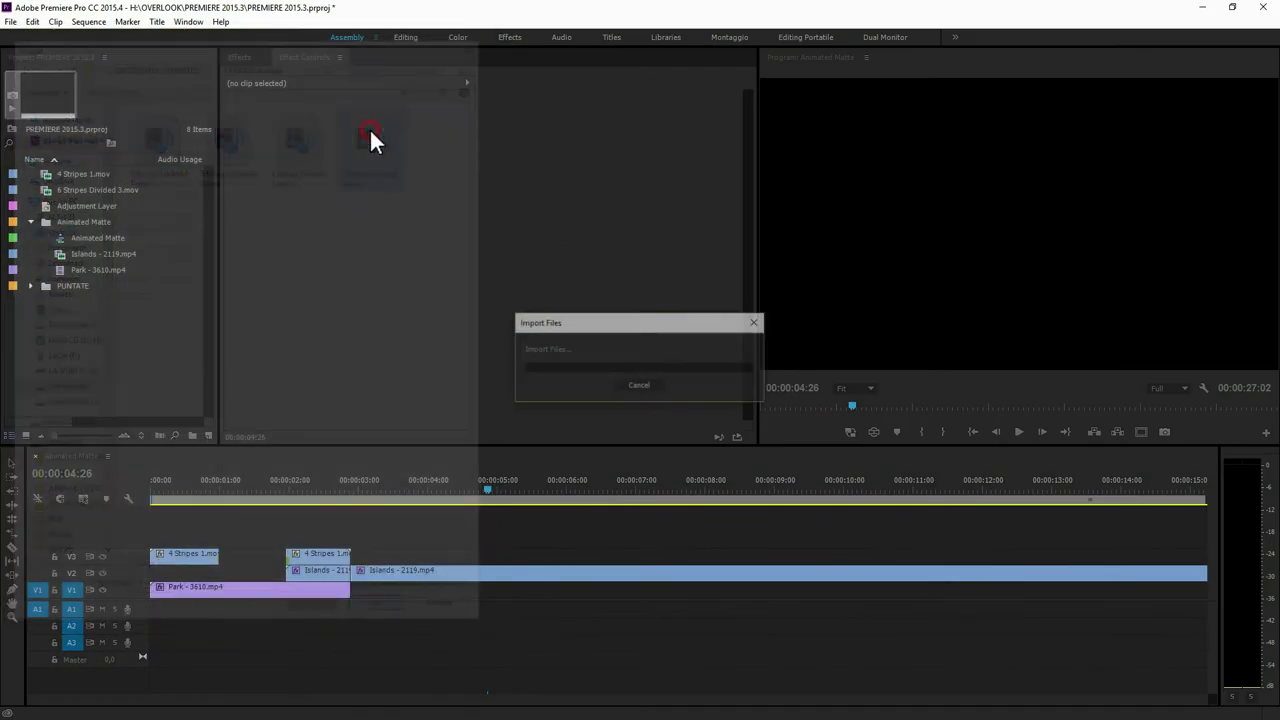
Step: Drop 5 Stripes Divided 4.mov on V3 near 3 seconds, shift it 6 frames earlier, and preview
left_click_drag(47, 190, 395, 555)
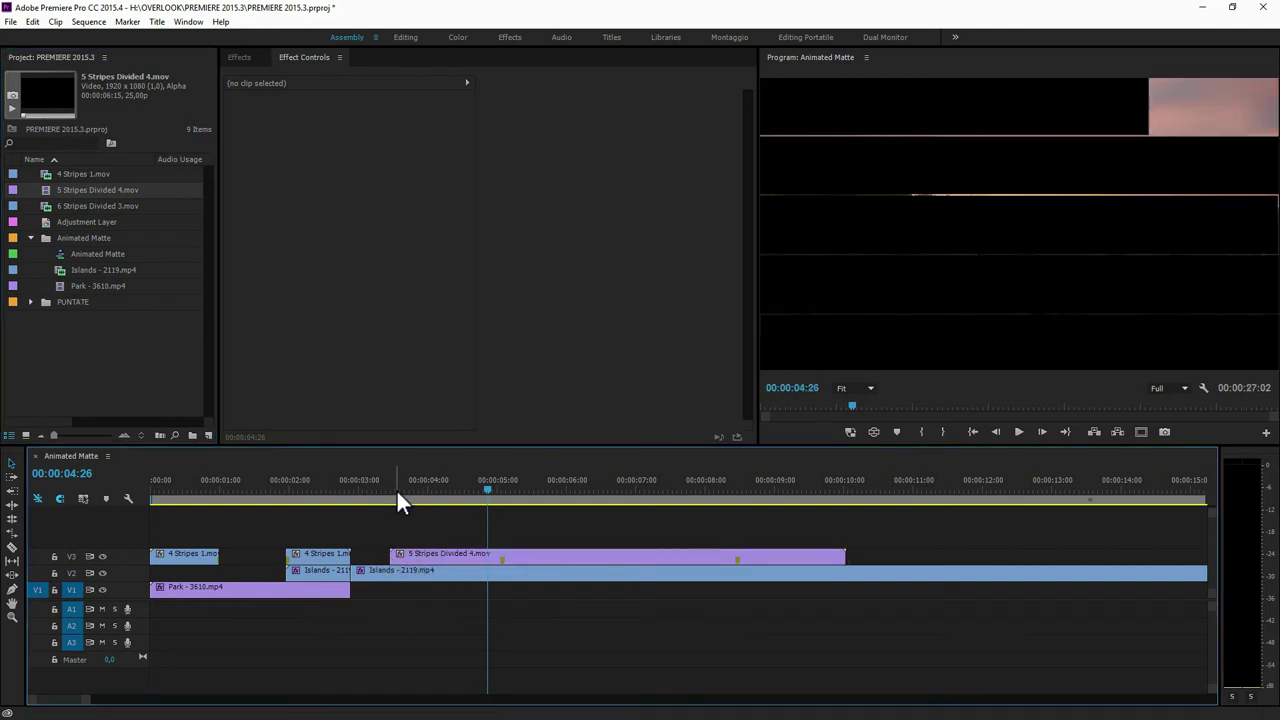
left_click_drag(396, 490, 419, 490)
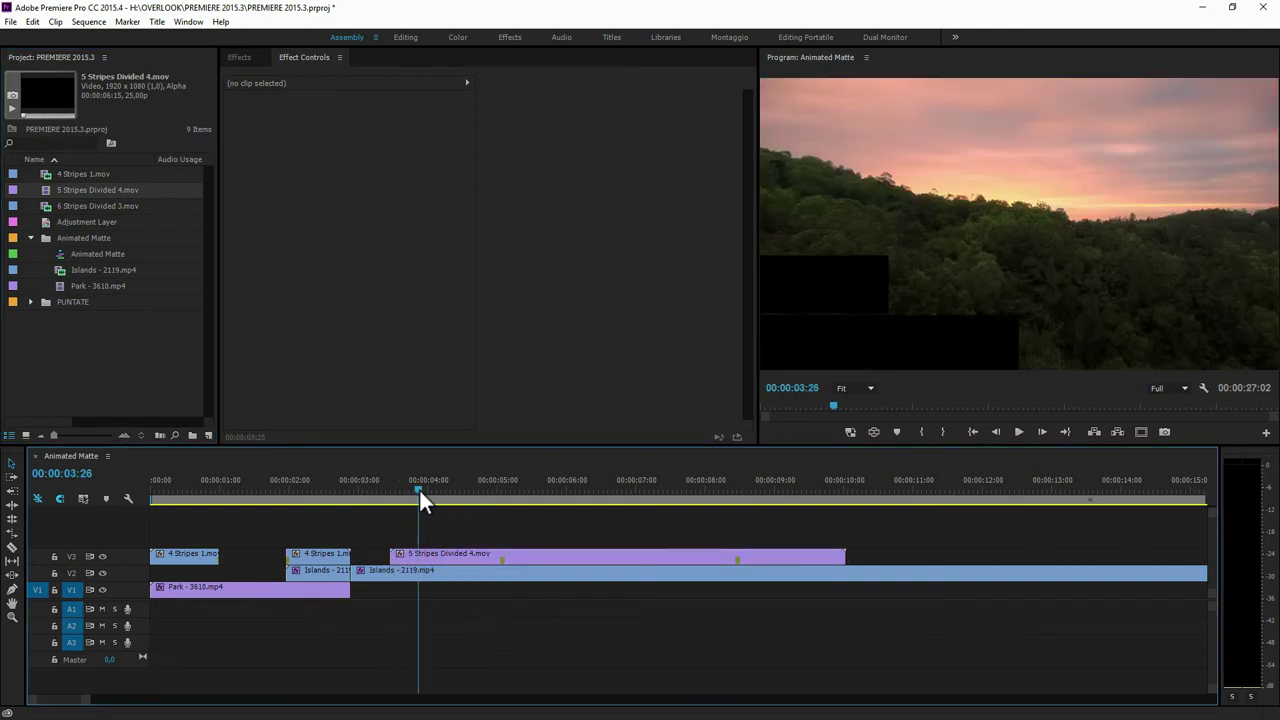
left_click_drag(409, 556, 393, 551)
left_click(367, 490)
key("space")
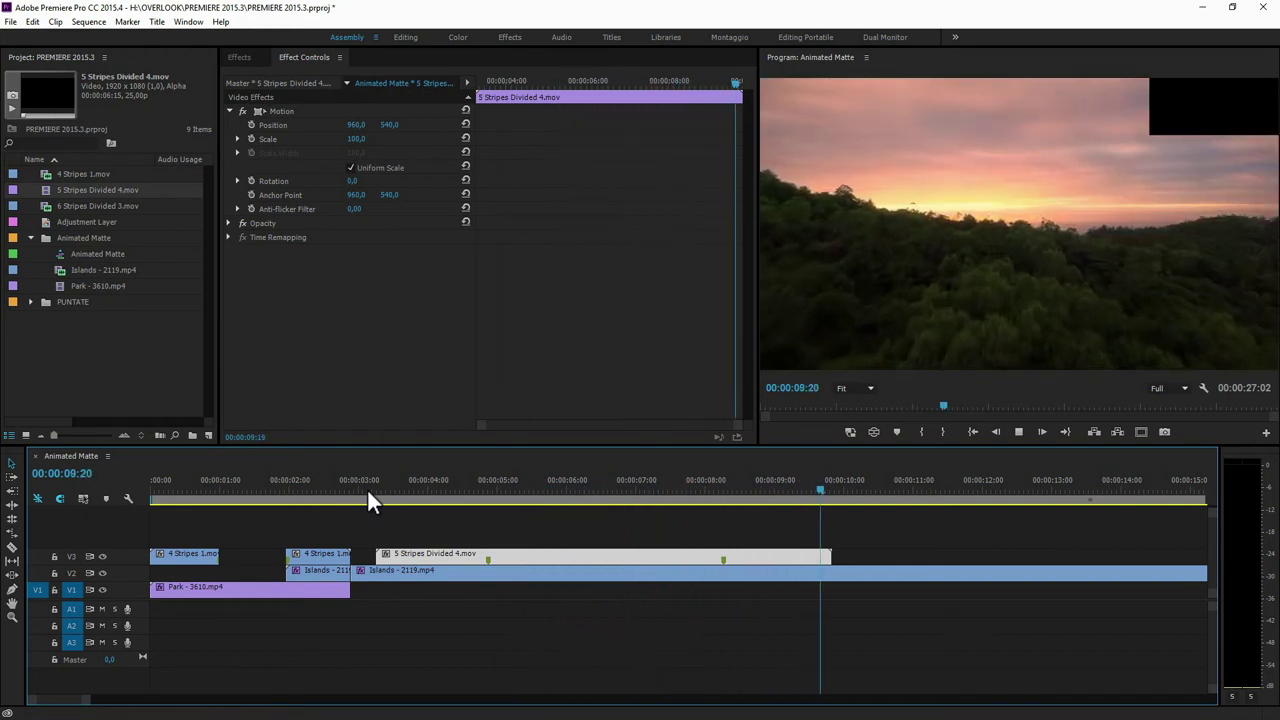
Step: Turn off Reverse in the second Islands clip's Track Matte Key, with the playhead at 00:00:03:06
left_click(380, 570)
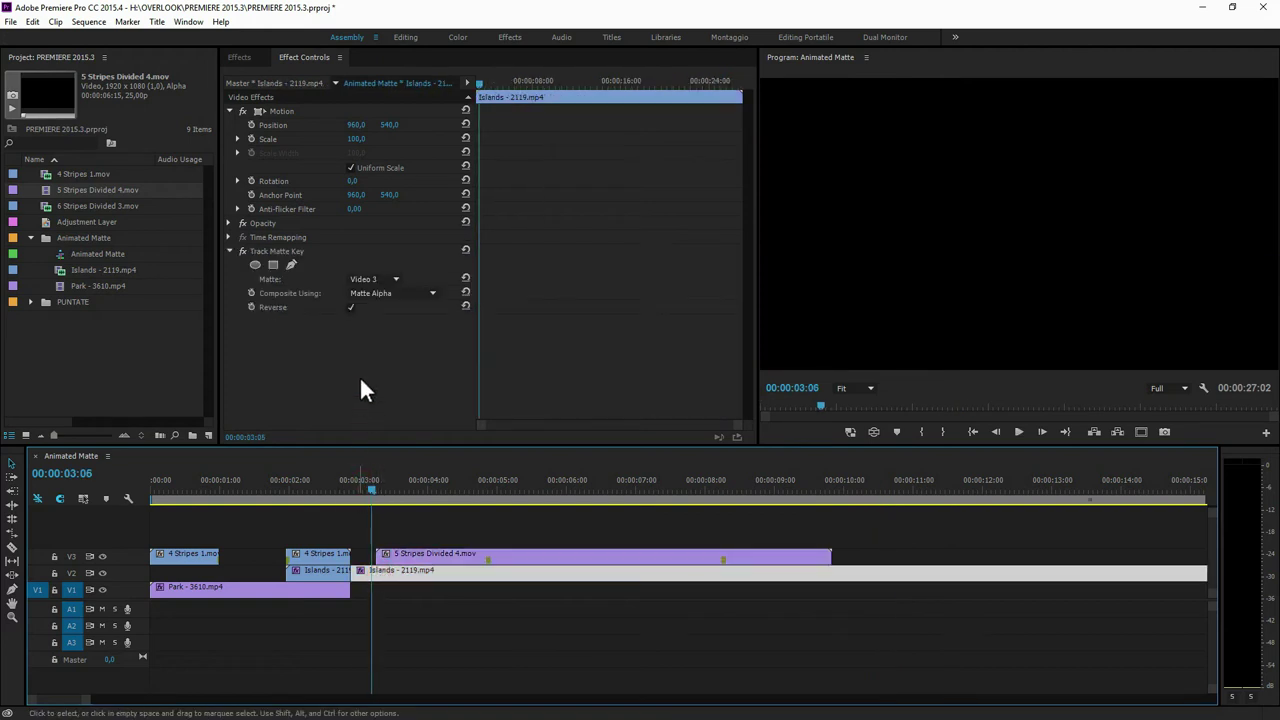
left_click(350, 307)
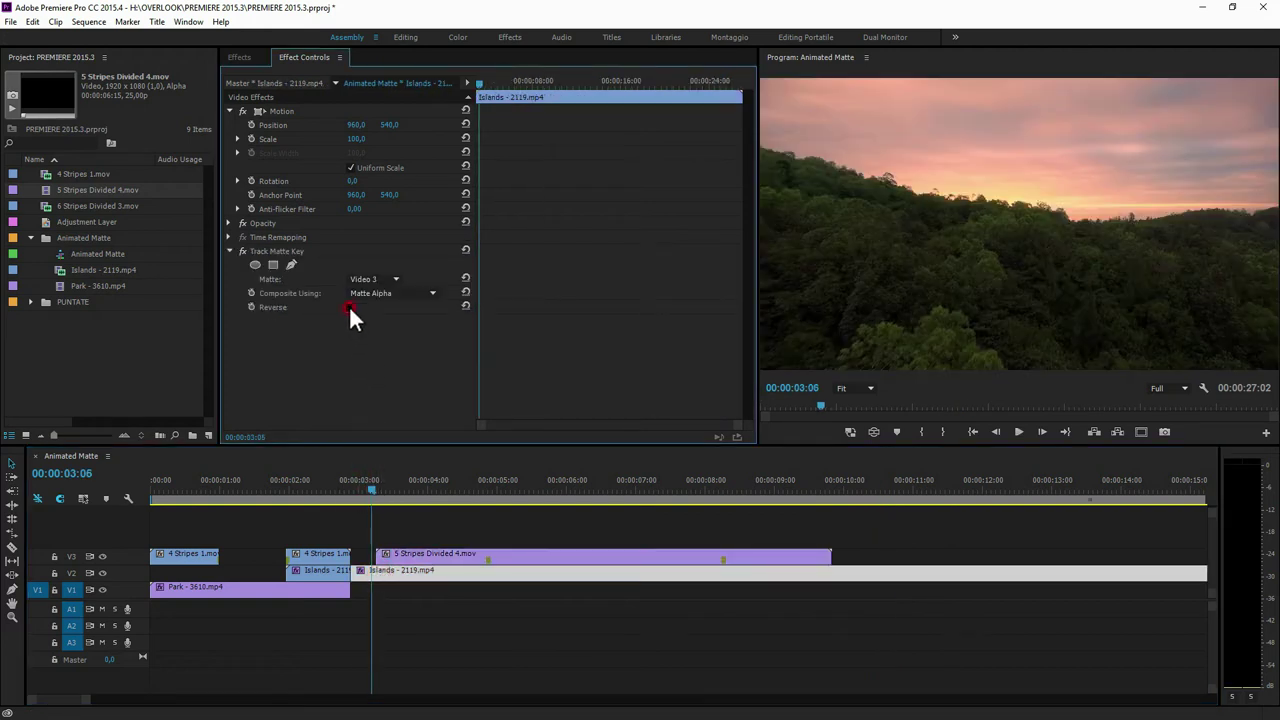
left_click(368, 490)
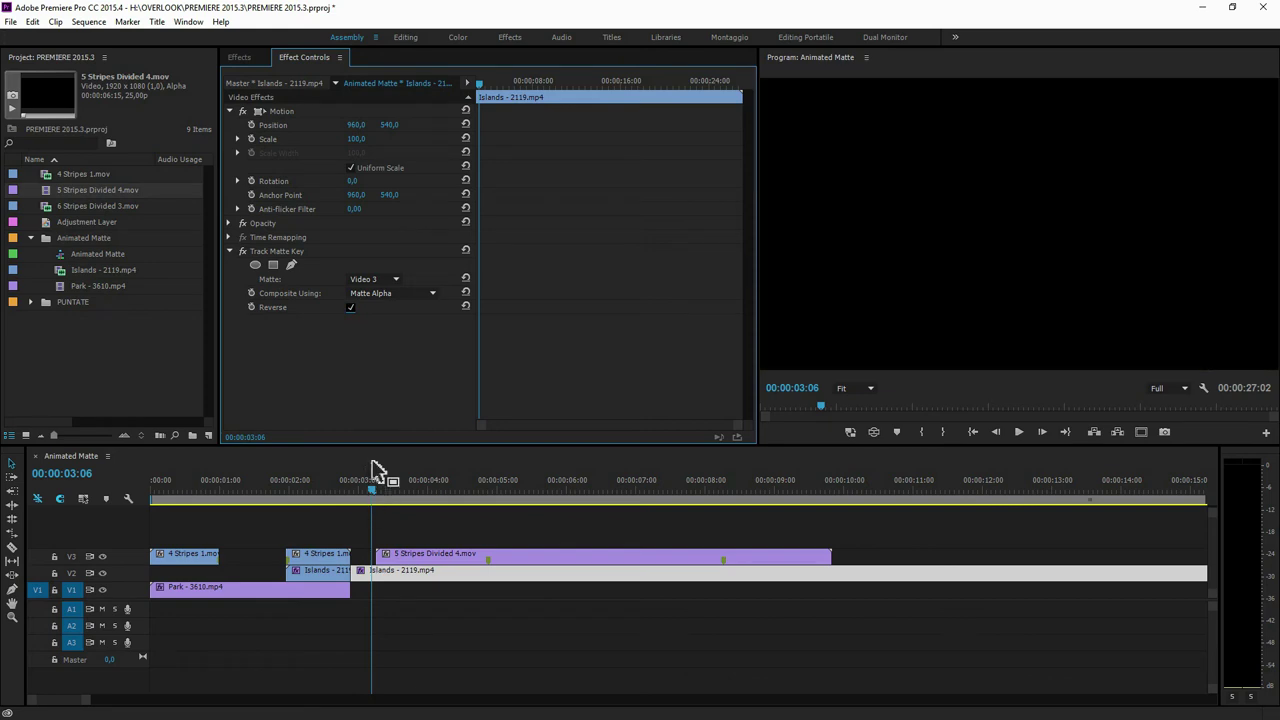
key("ctrl+shift+z")
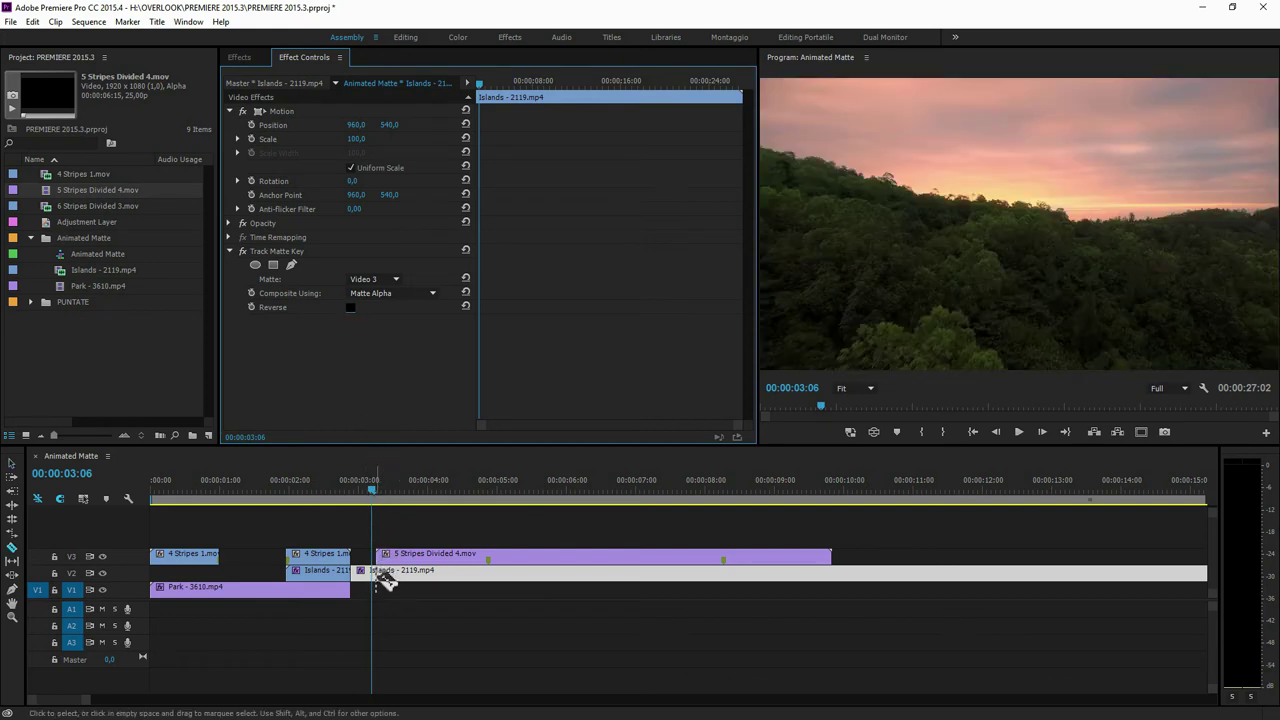
Step: Cut Islands at 00:00:03:06, delete the small left piece, and play the 5-stripe transition
left_click(376, 570)
key("v")
left_click(359, 573)
key("Delete")
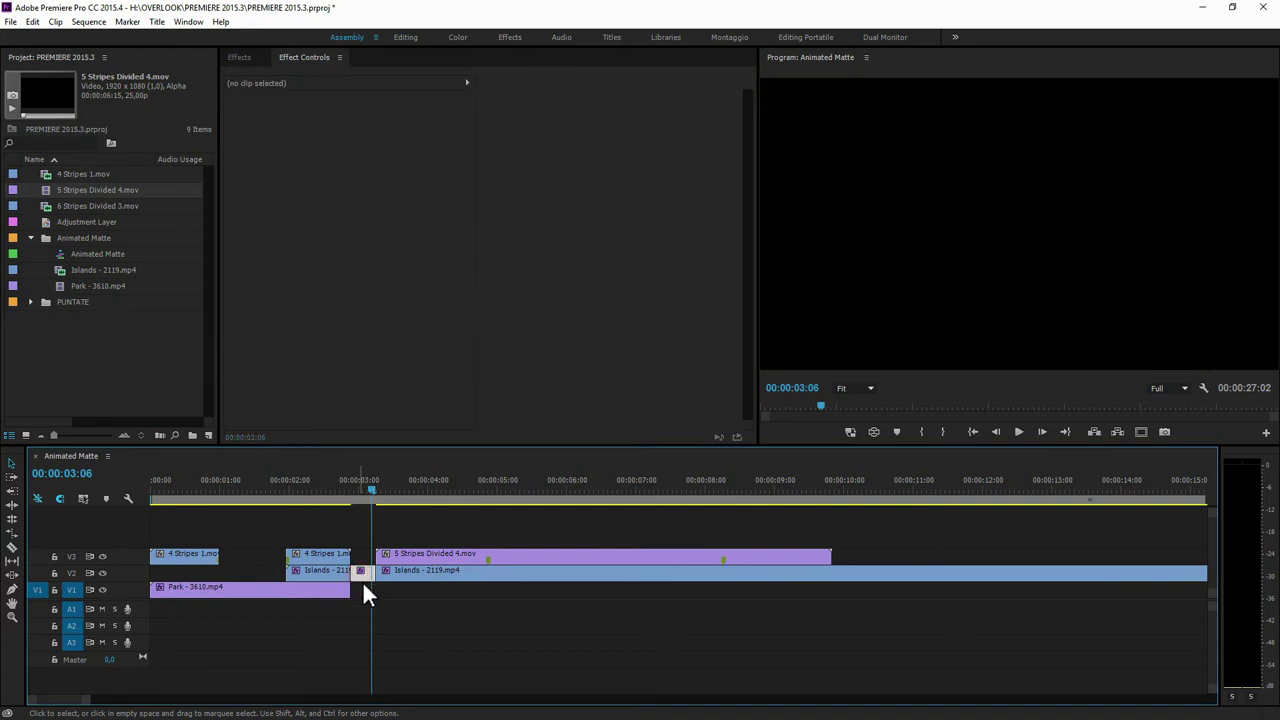
key("space")
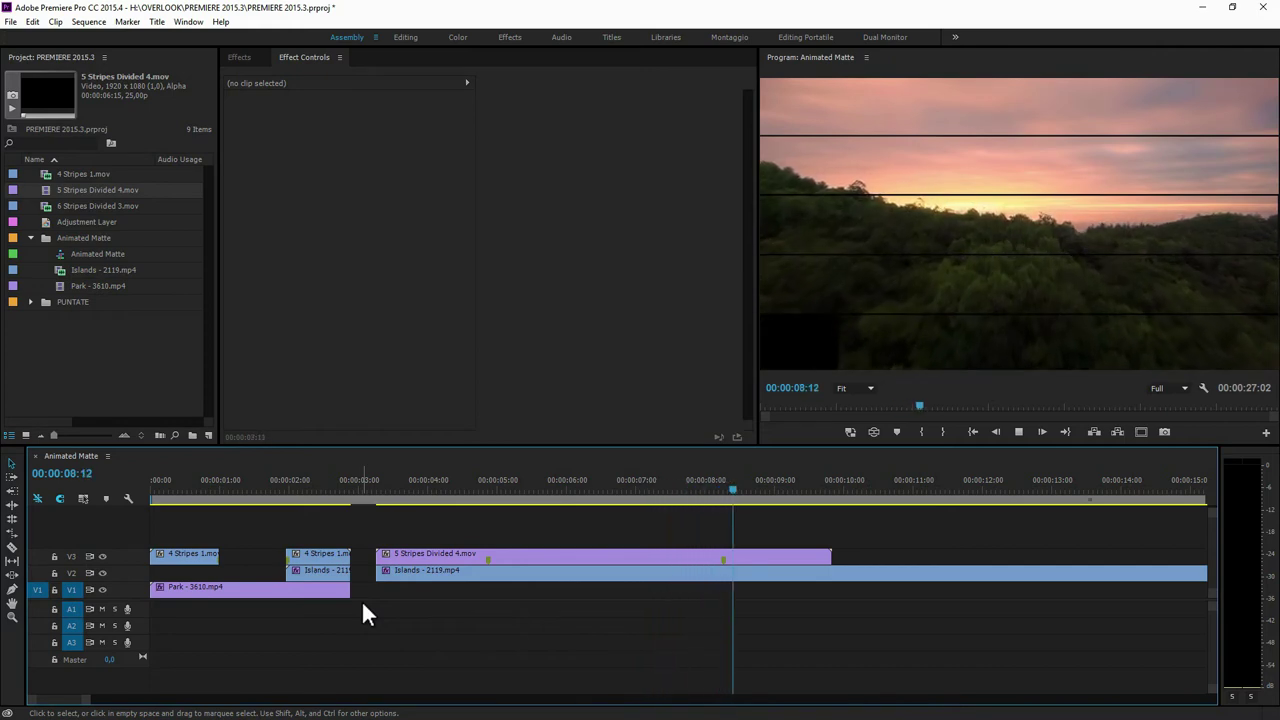
Step: Delete the Islands part beyond 00:00:09:17 and place a Park clip copy on V2 right after it
key("space")
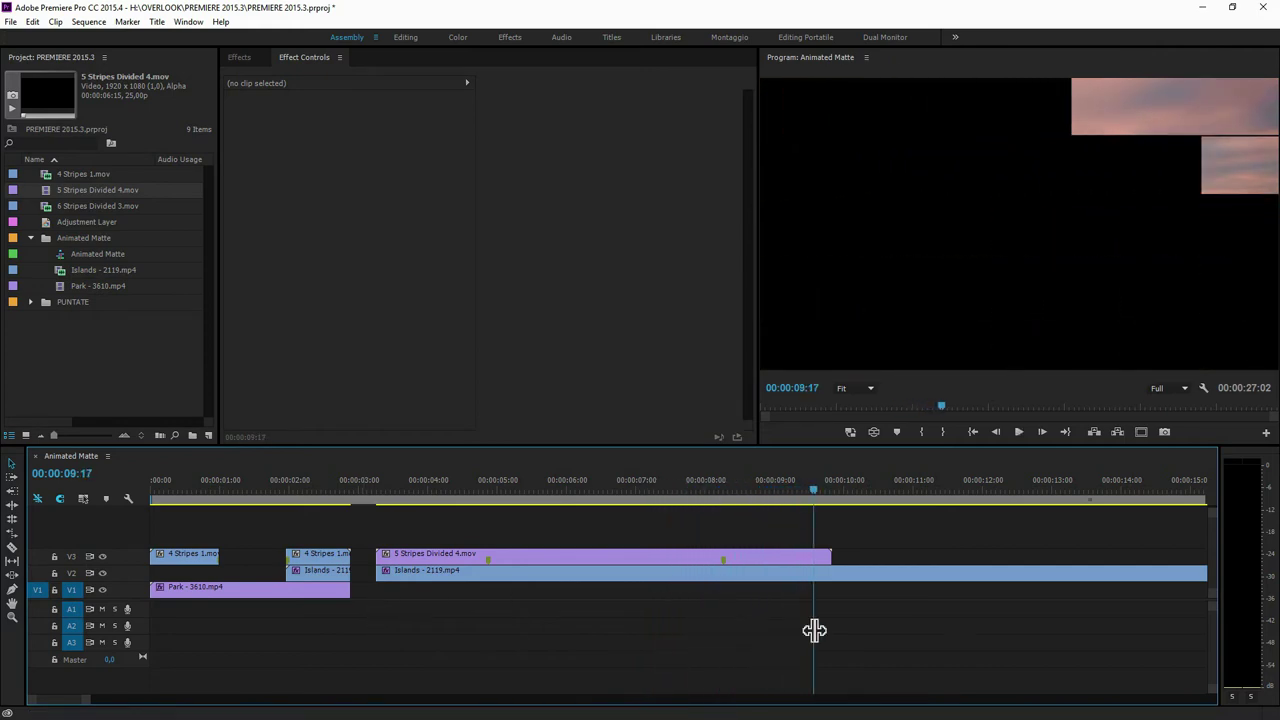
key("minus")
key("c")
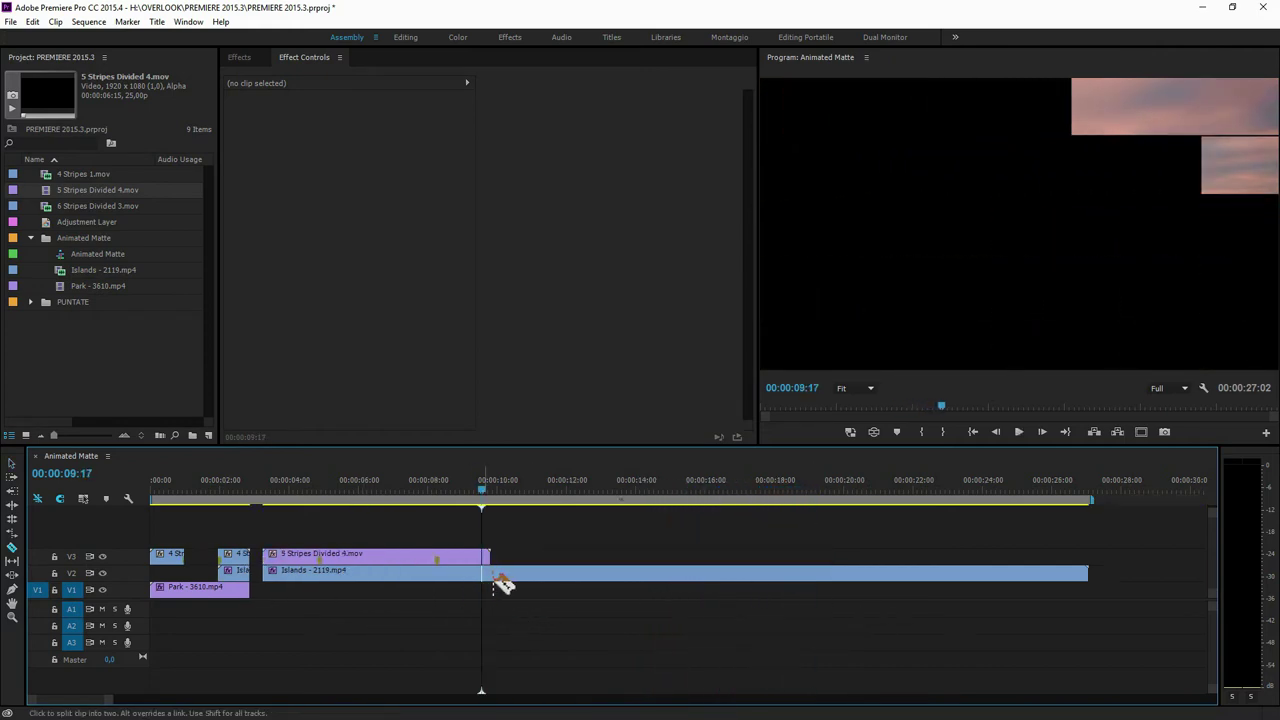
key("v")
left_click(511, 575)
key("Delete")
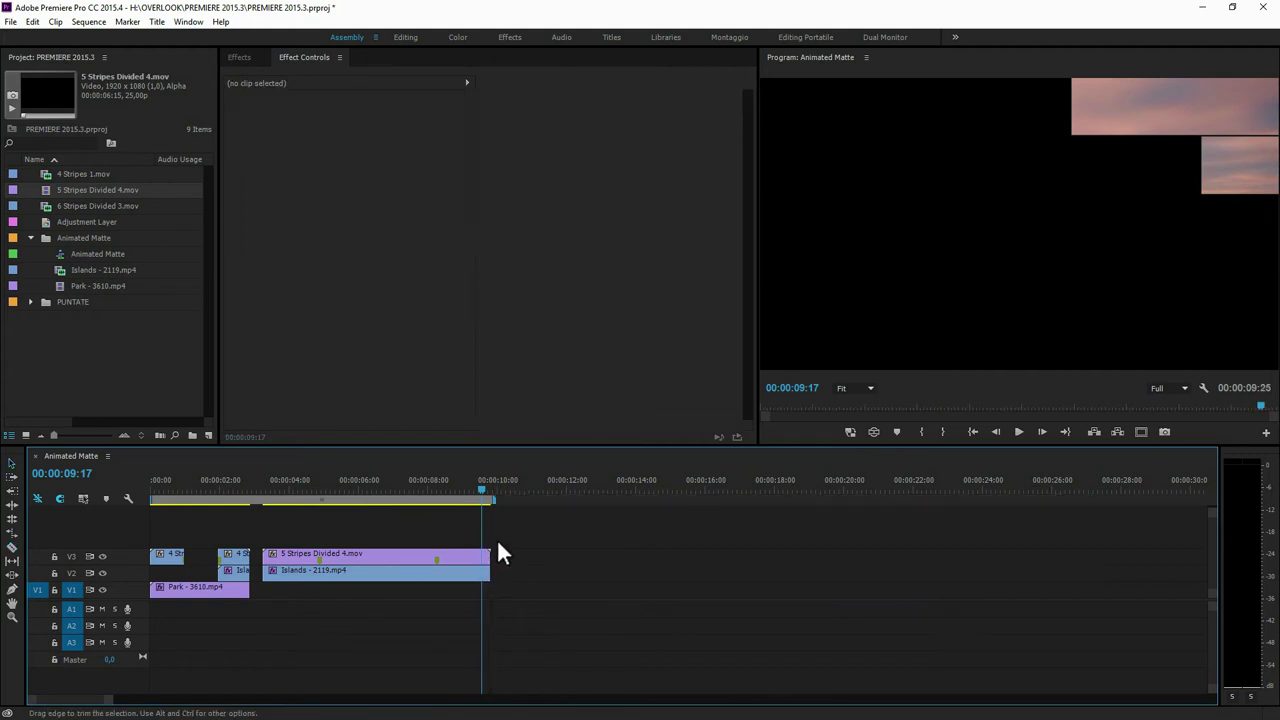
left_click_drag(469, 481, 494, 487)
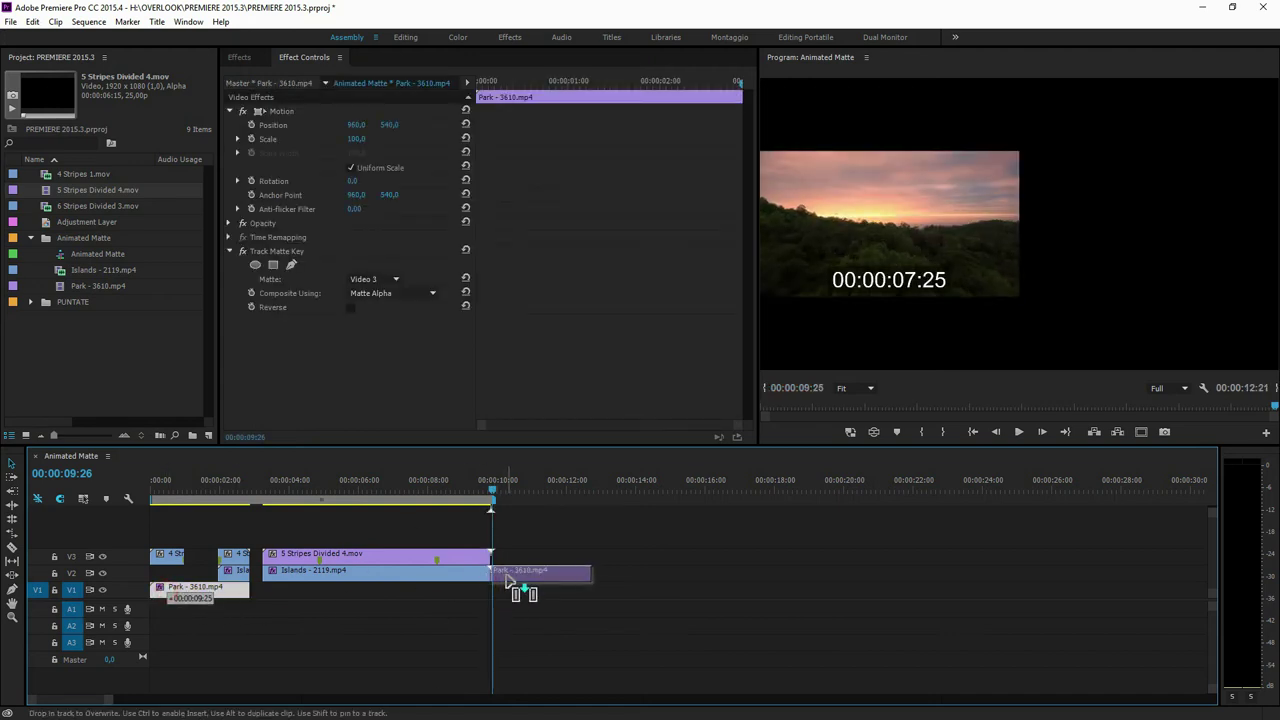
left_click_drag(342, 594, 506, 573)
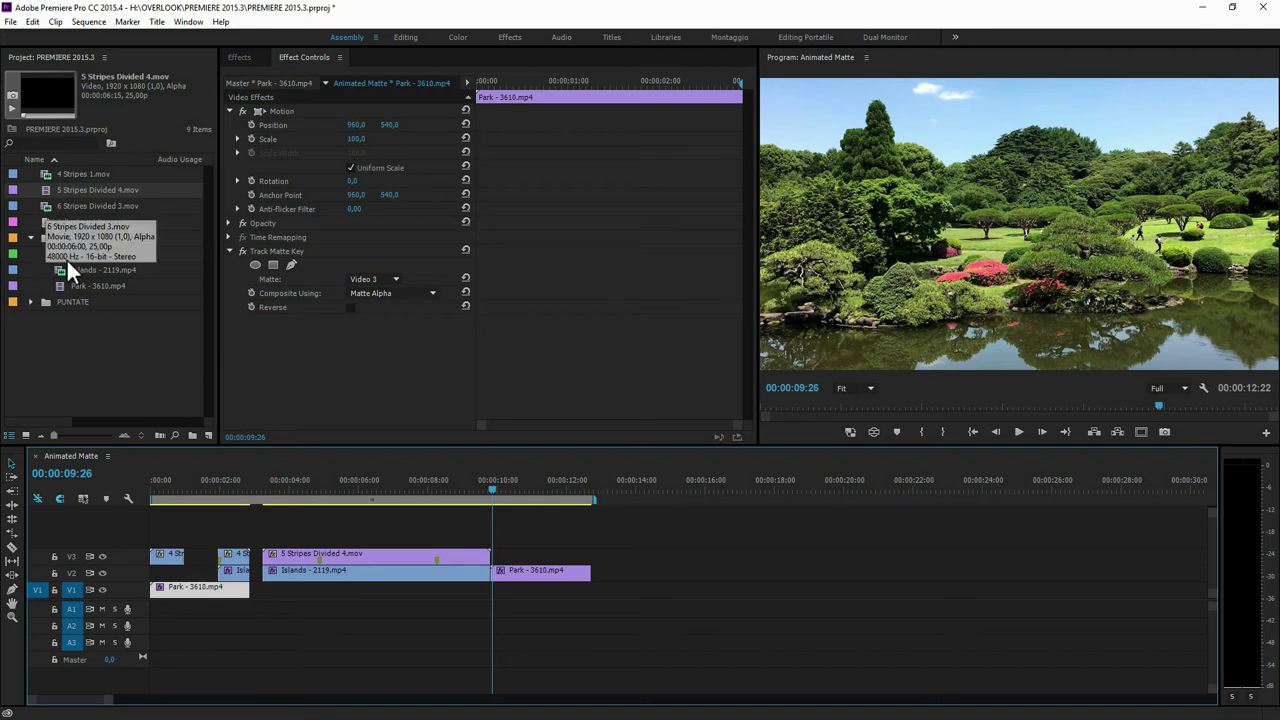
Step: Import 8 Stripes Divided 2.mov from 8 STRIPES divided and drop it on V3 at 00:00:09:26
double_click(91, 369)
left_click(245, 43)
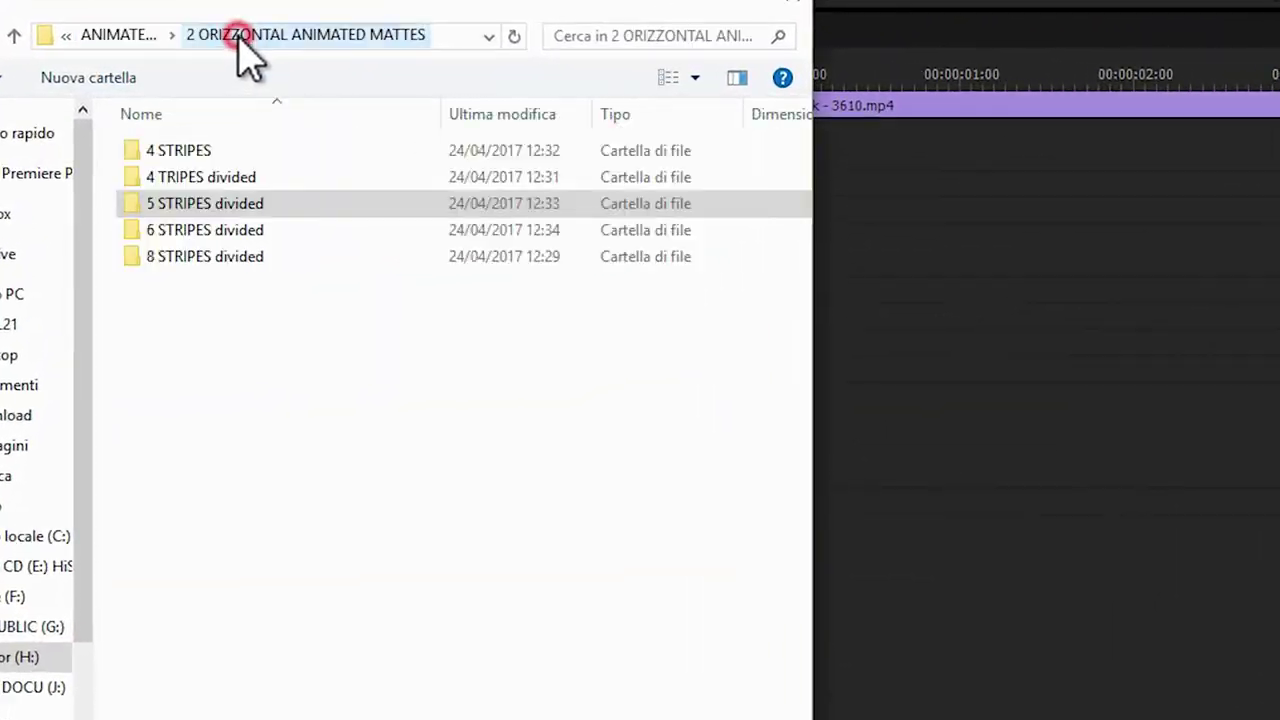
double_click(205, 263)
double_click(302, 196)
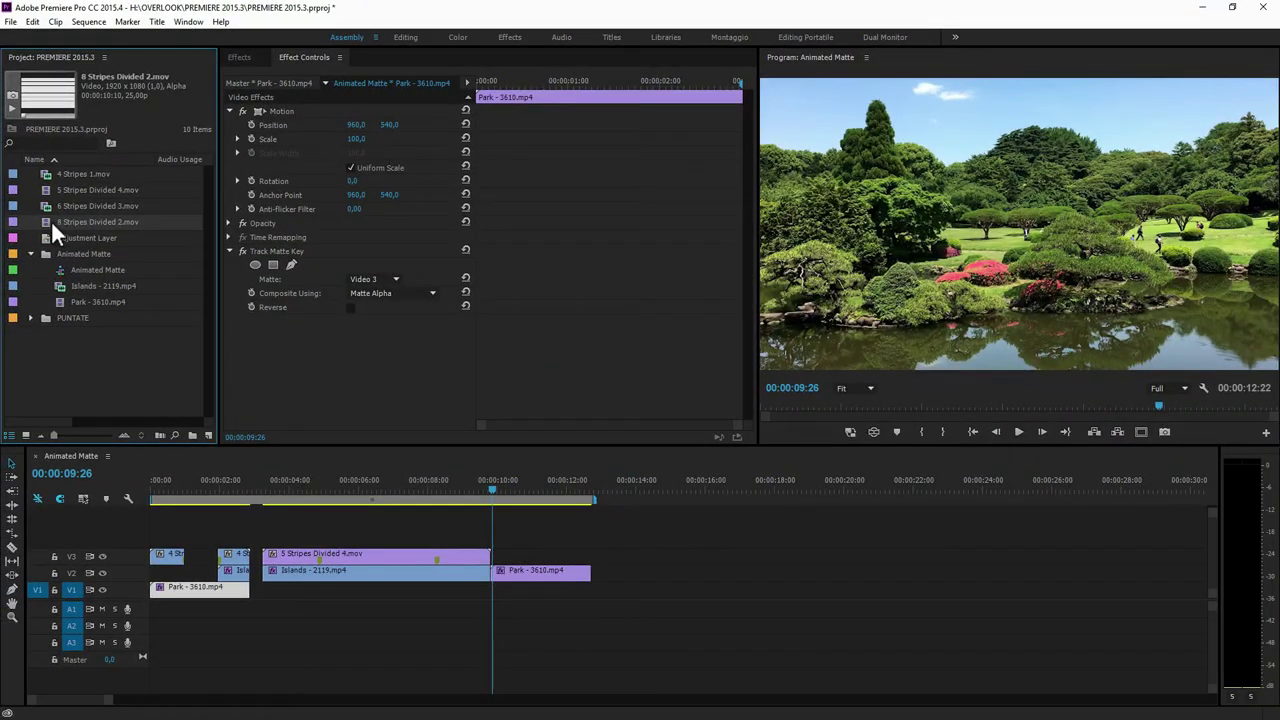
mouse_move(51, 220)
left_mouse_down()
mouse_move(518, 550)
mouse_move(489, 562)
left_mouse_up()
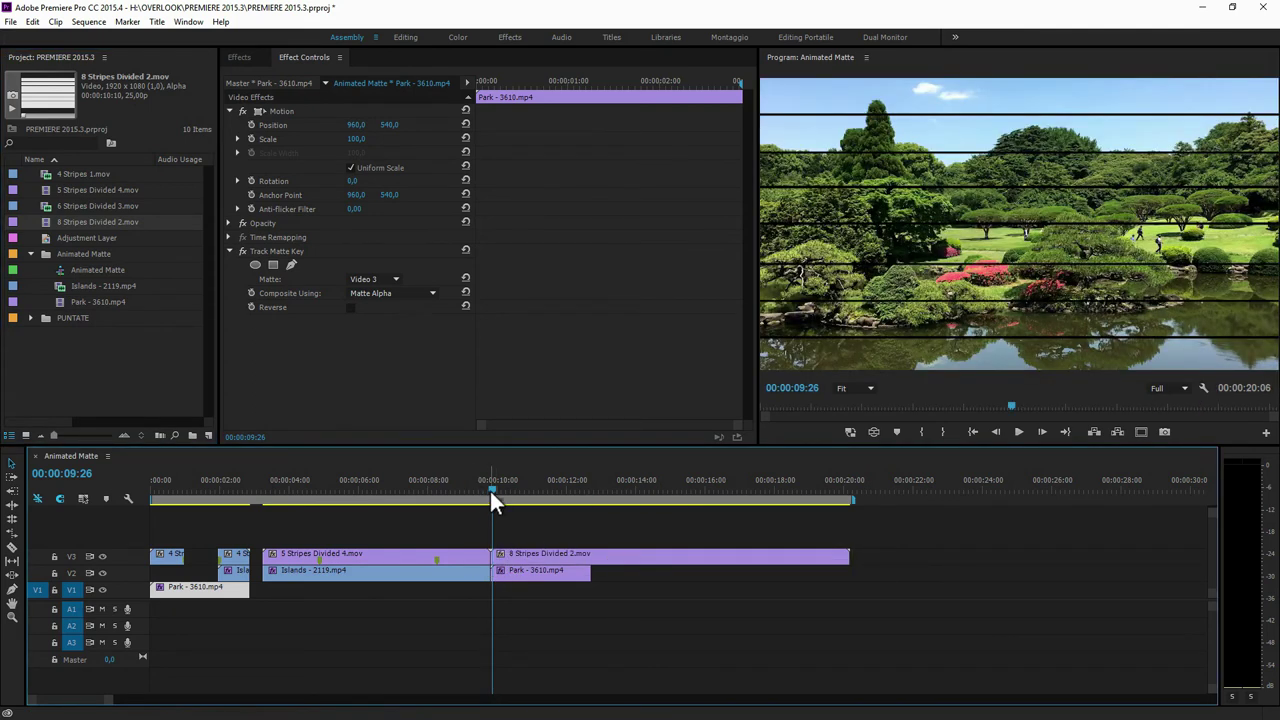
left_click(499, 490)
Step: Play the 8-stripe transition from about eight seconds
left_click_drag(485, 477, 495, 478)
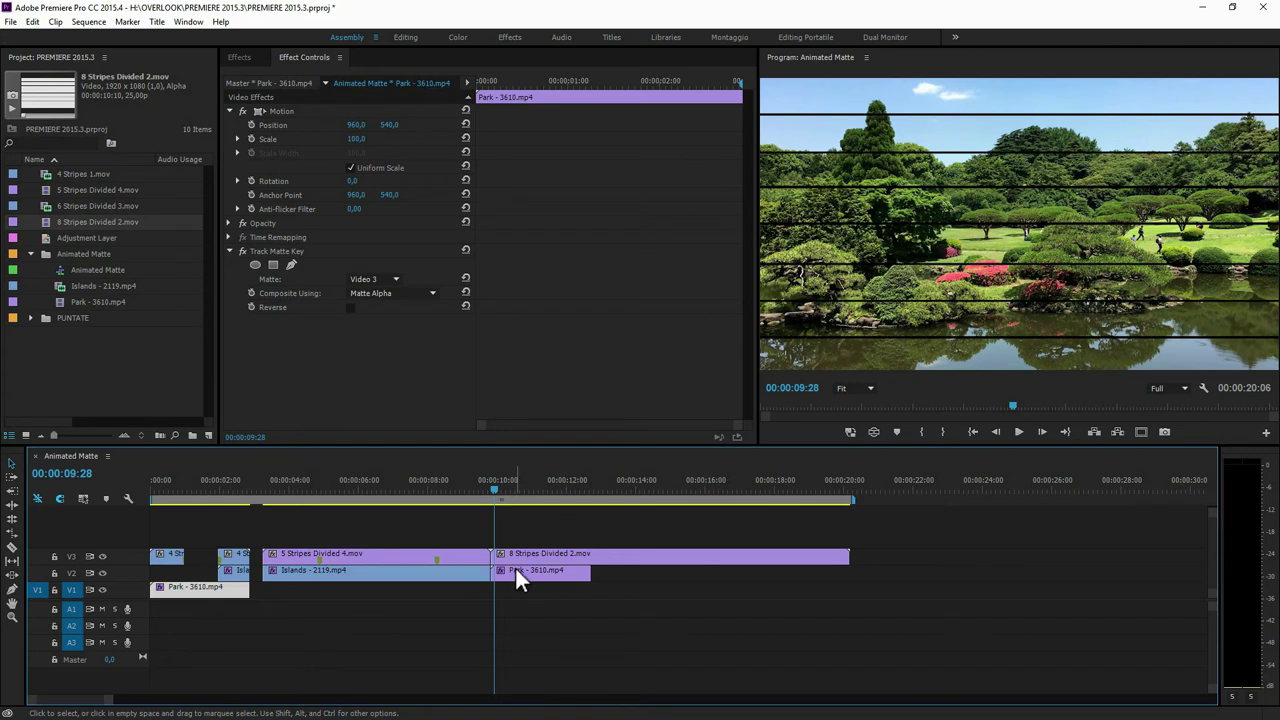
left_click(435, 490)
key("space")
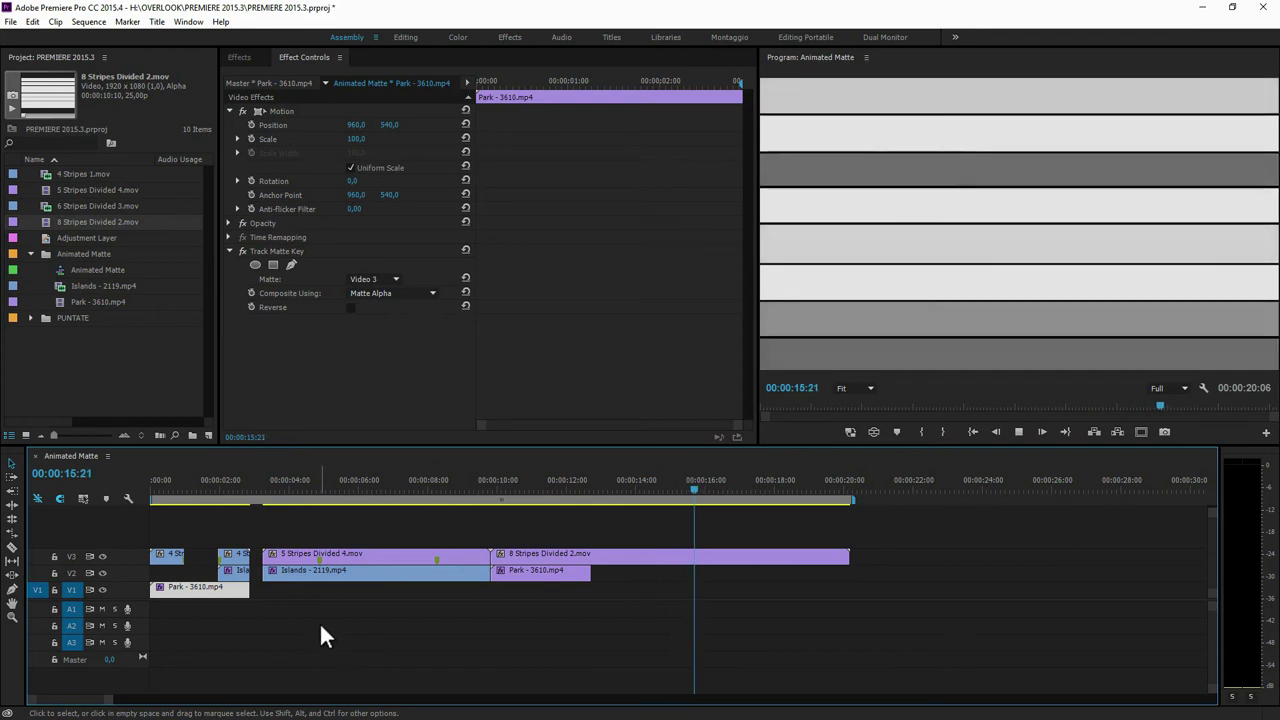
Step: Alt-drag an Islands copy onto V2 after the Park copy and preview the transition into it
mouse_move(300, 570)
left_mouse_down()
mouse_move(648, 577)
mouse_move(628, 571)
left_mouse_up()
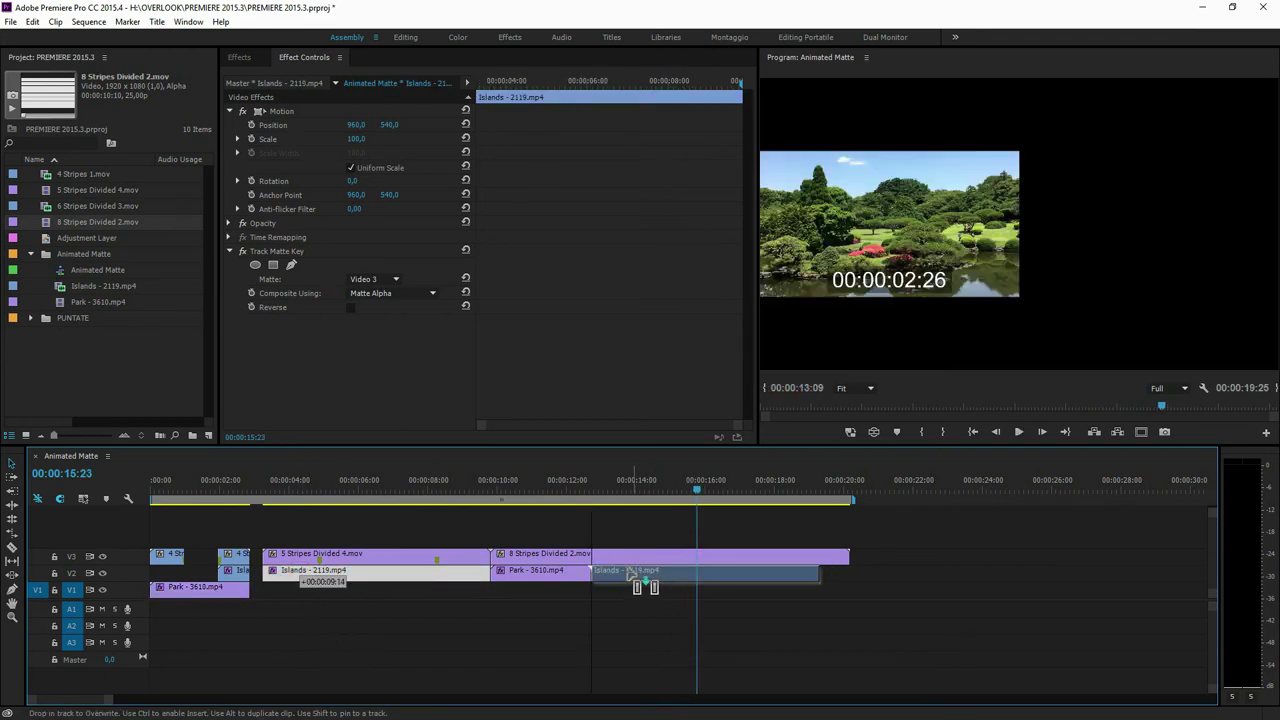
left_click(597, 482)
key("space")
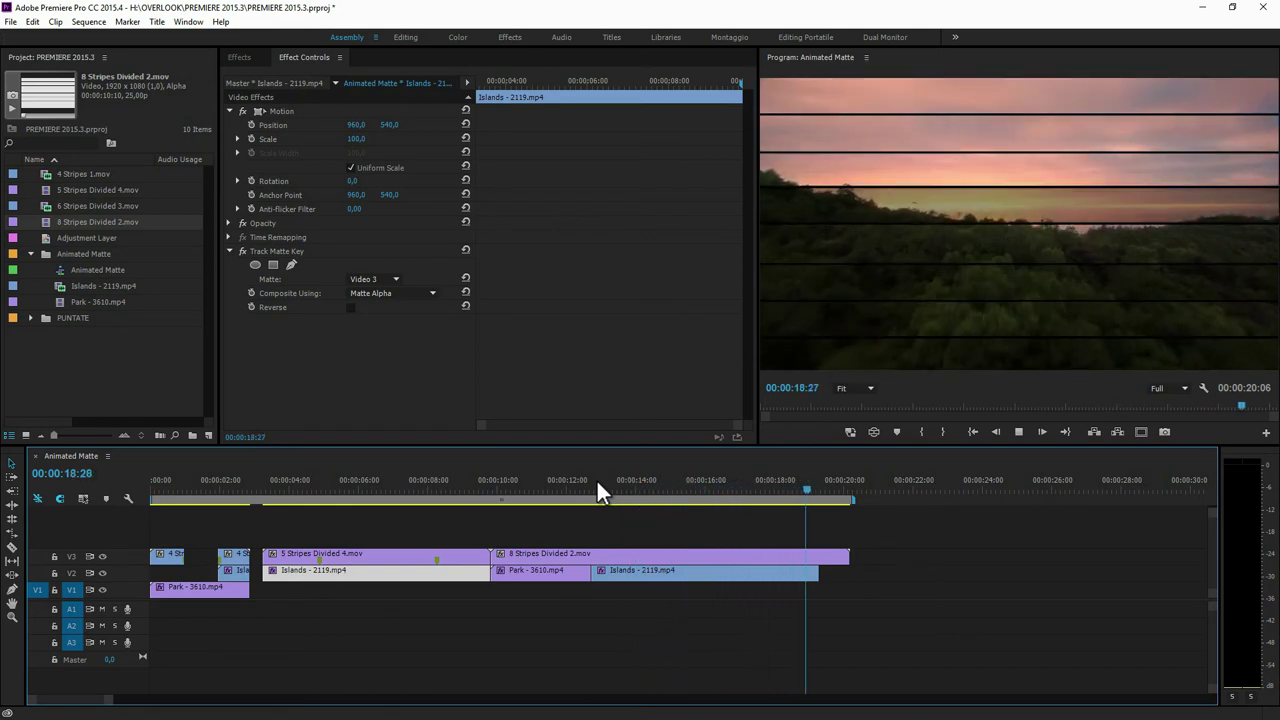
left_click(883, 489)
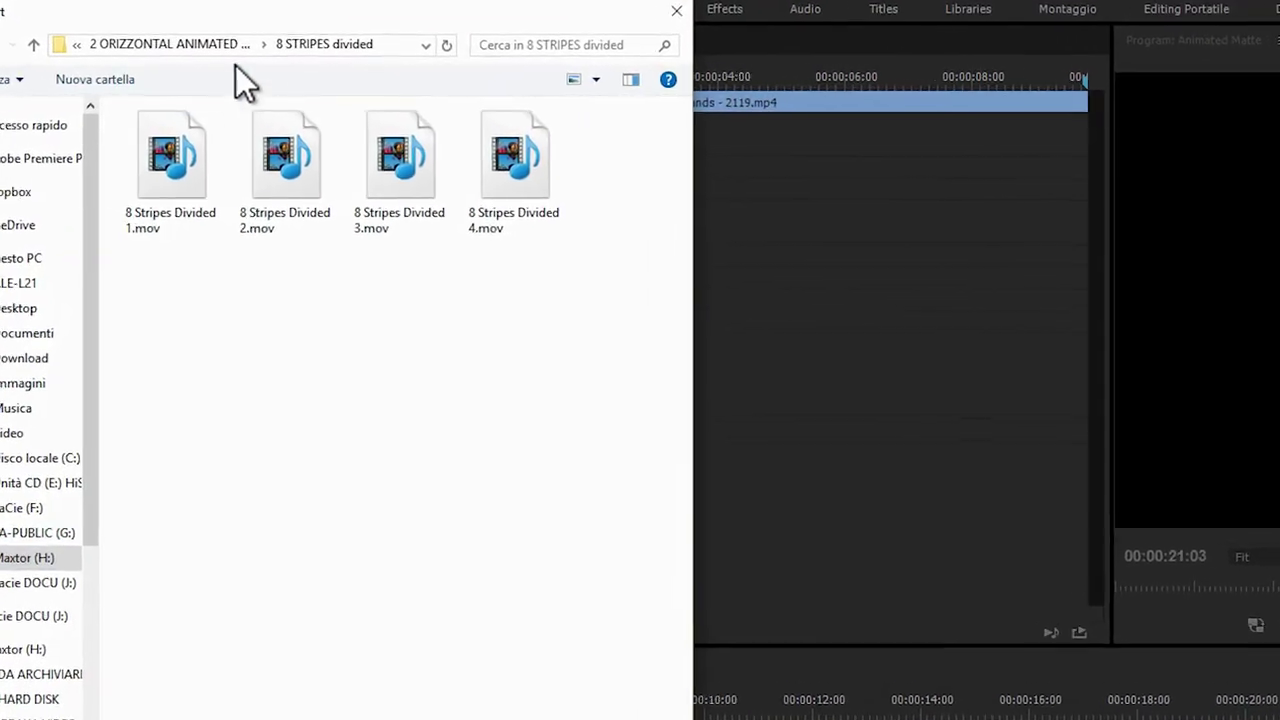
Step: Import 4 Stripes Divided 1.mov, place it on V3 at about 21 seconds, and move Islands beneath it
left_click(233, 30)
double_click(214, 176)
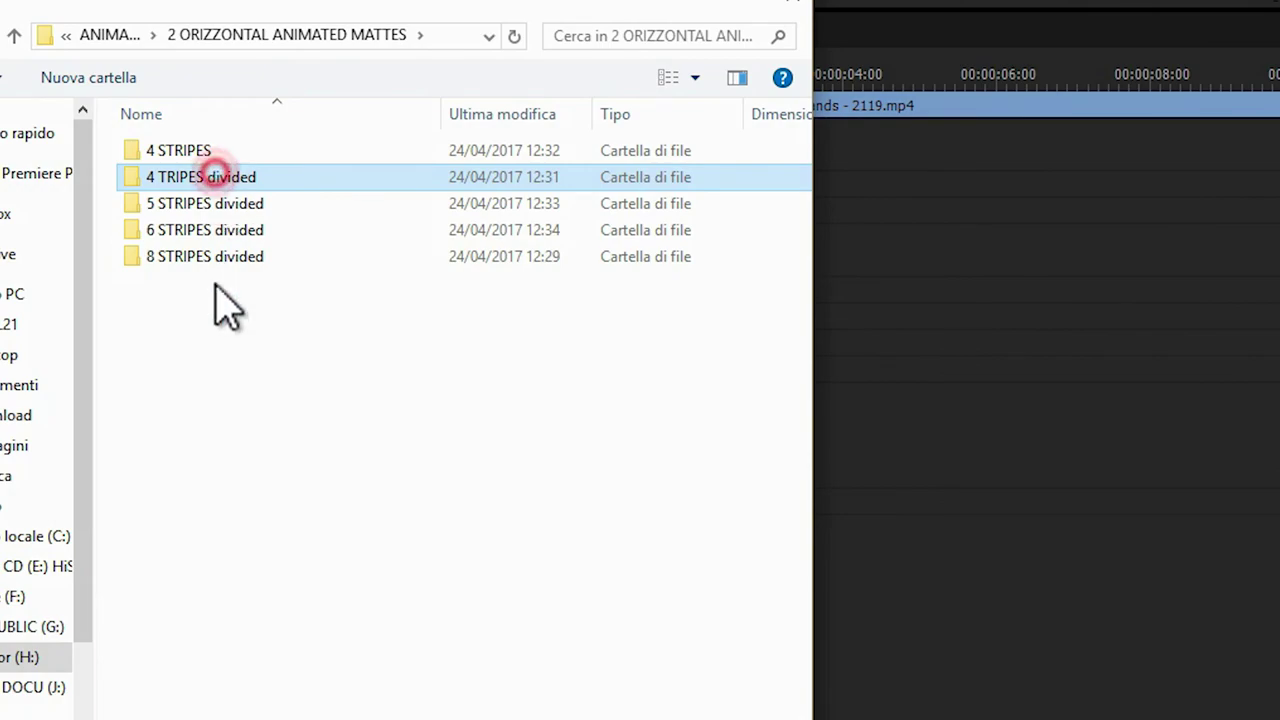
left_click_drag(180, 180, 189, 183)
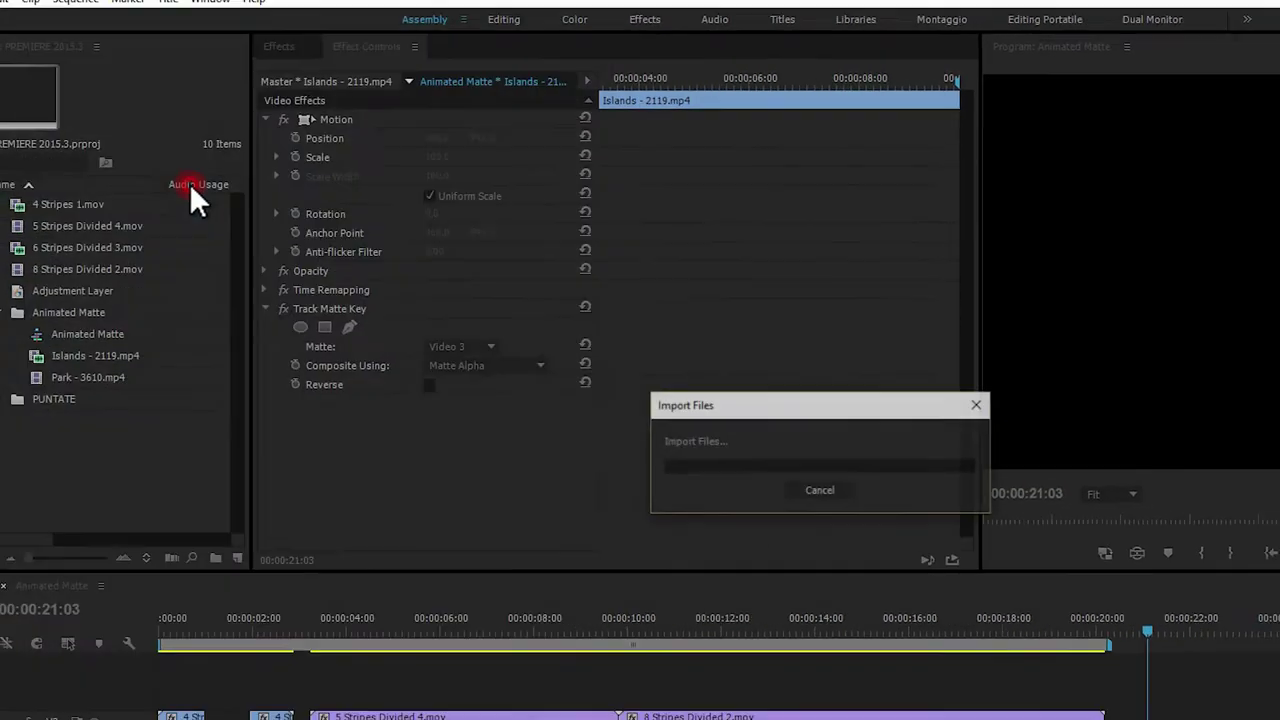
left_click_drag(637, 430, 886, 558)
key("space")
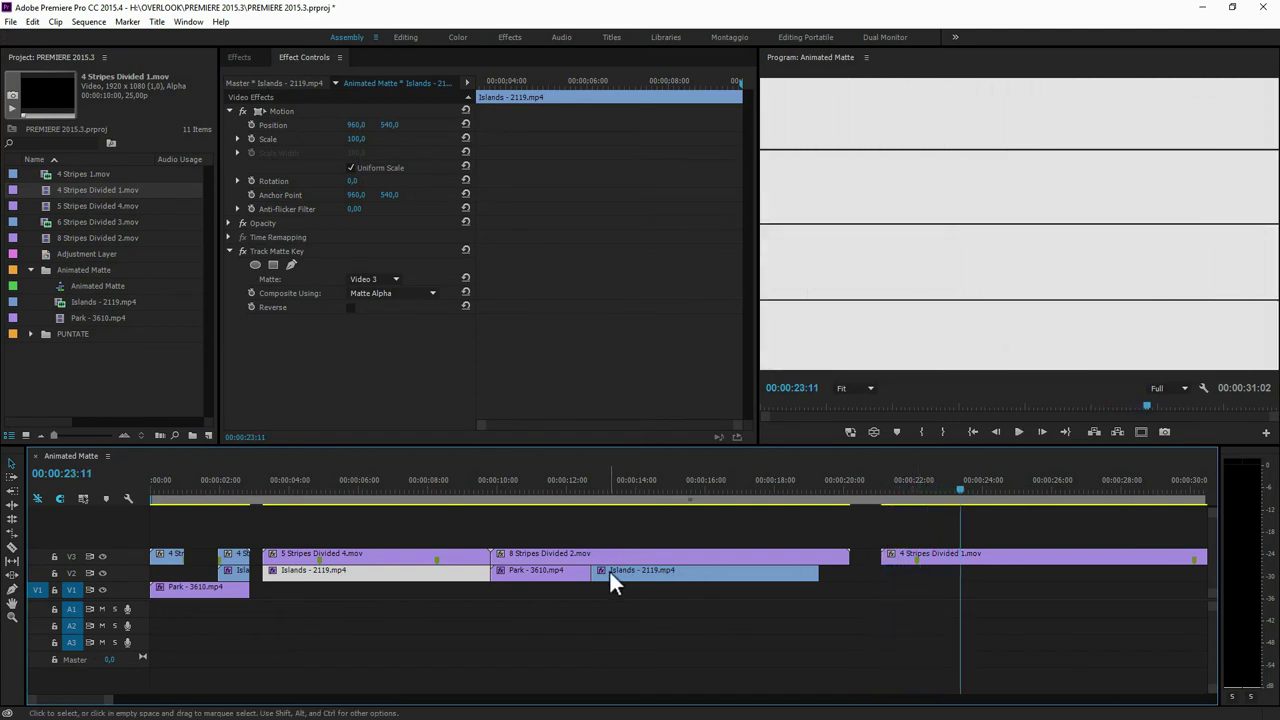
left_click_drag(612, 570, 905, 578)
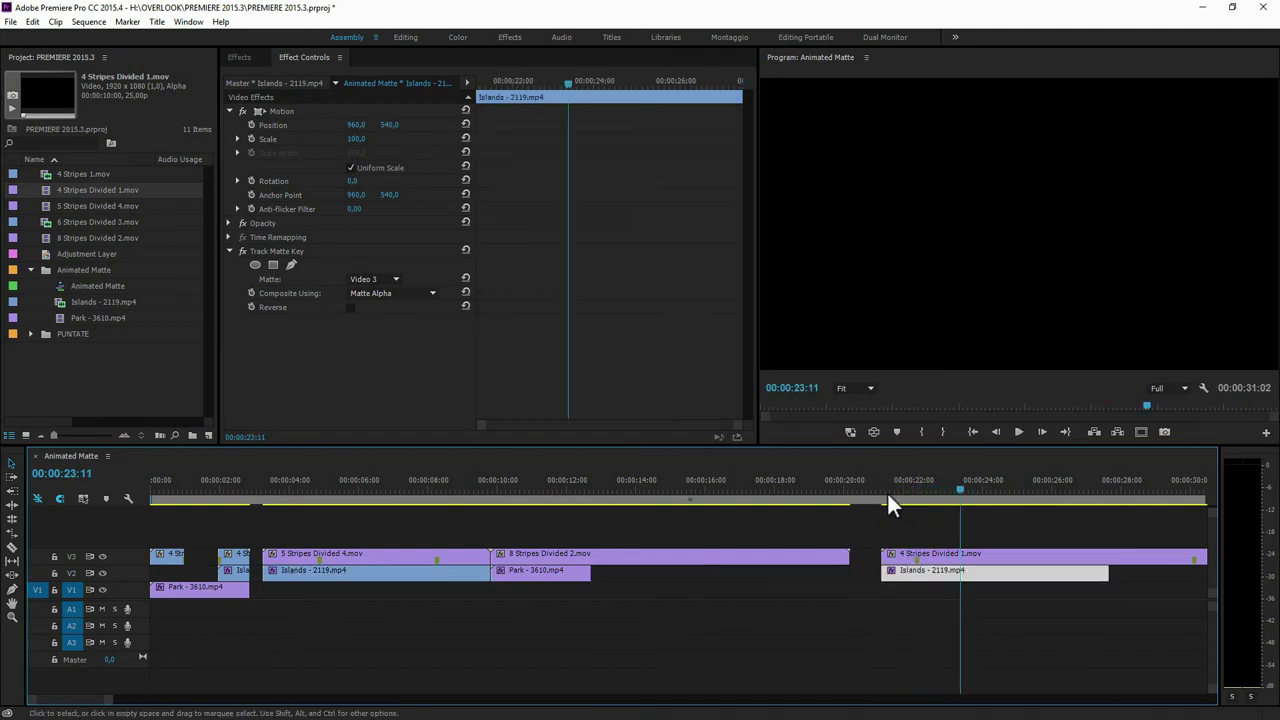
Step: Play back the new 4 Stripes transition from its start to review it
left_click(882, 488)
key("space")
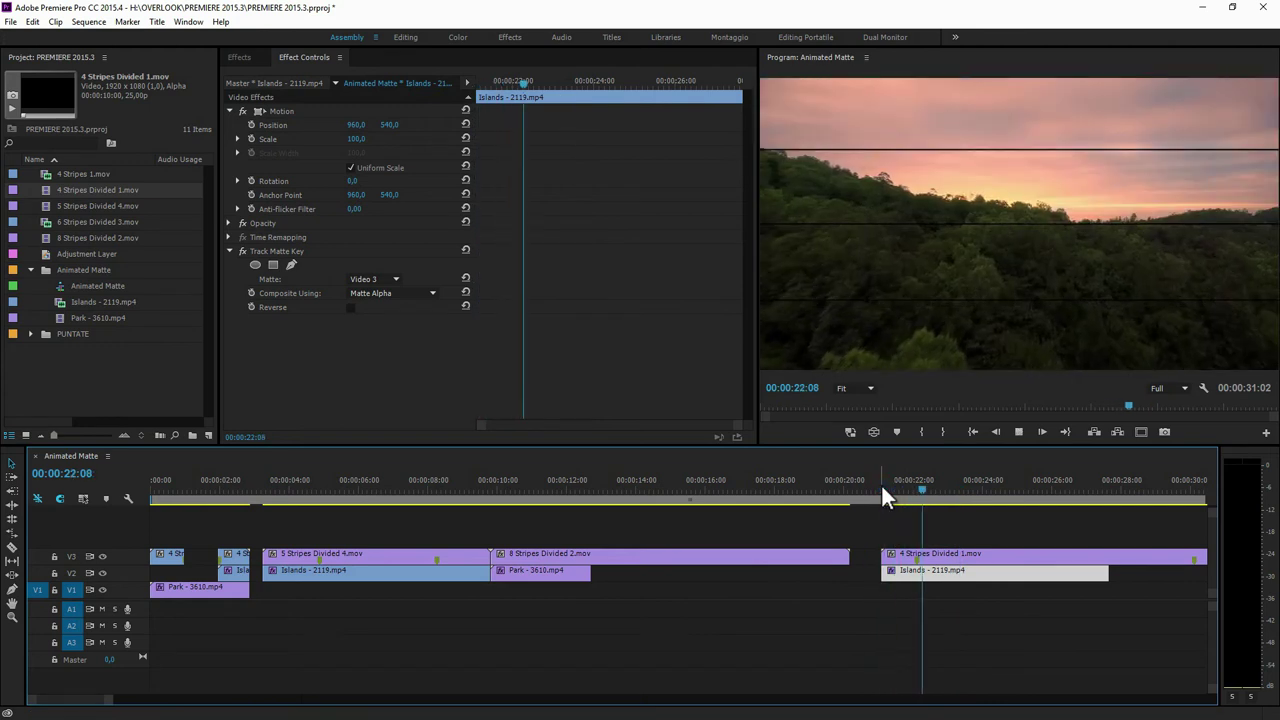
key("minus")
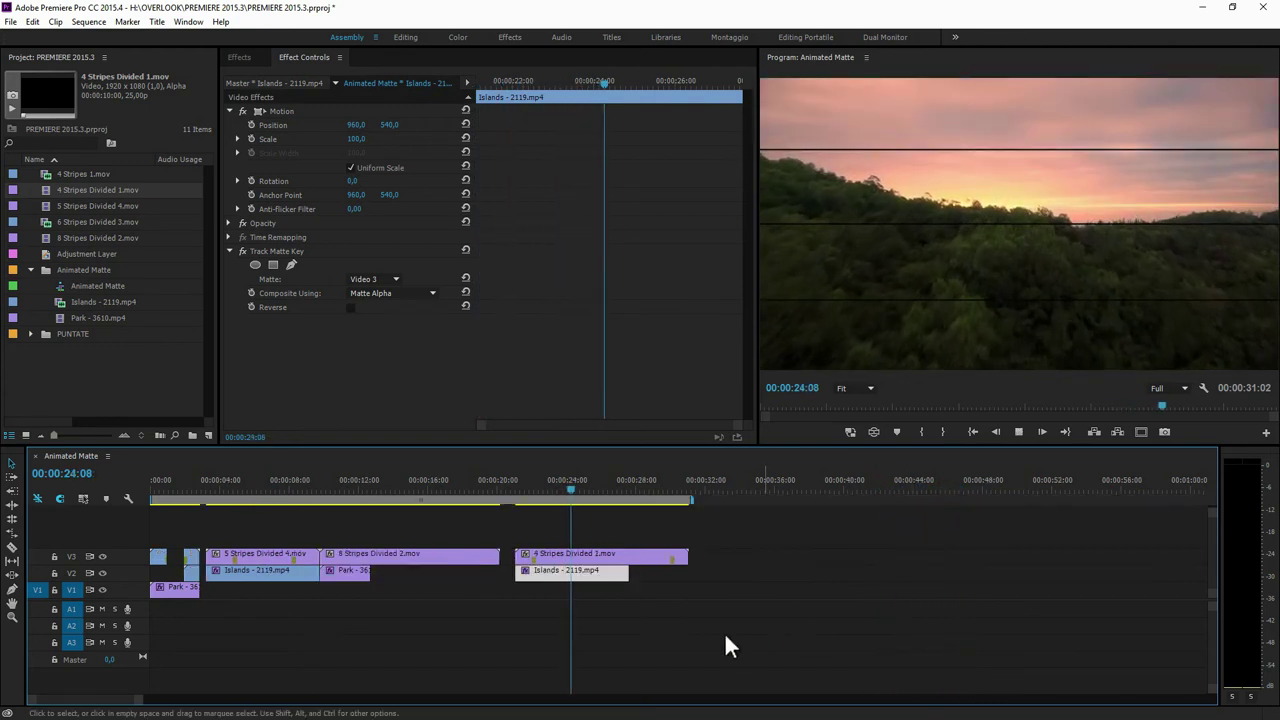
key("space")
Step: Razor the 4 Stripes matte at the playhead, delete its leftover tail, and trim Islands to match
key("c")
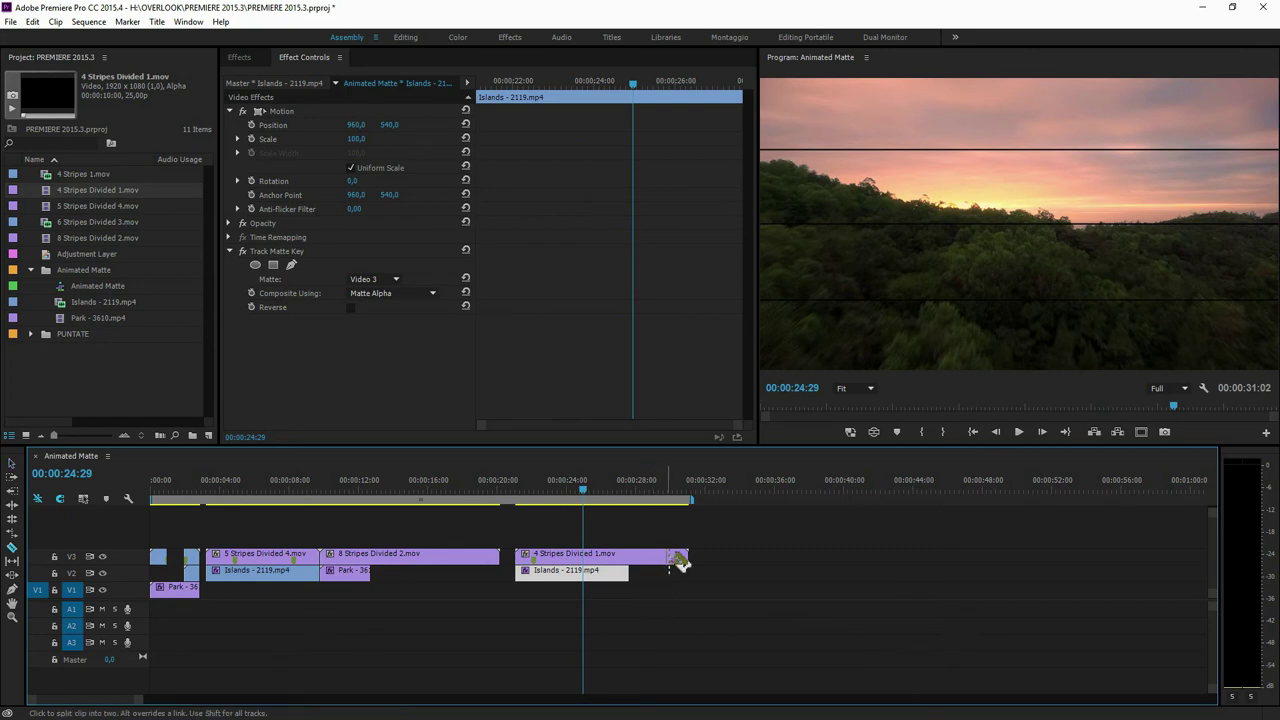
left_click(681, 560)
key("v")
left_click_drag(681, 560, 600, 558)
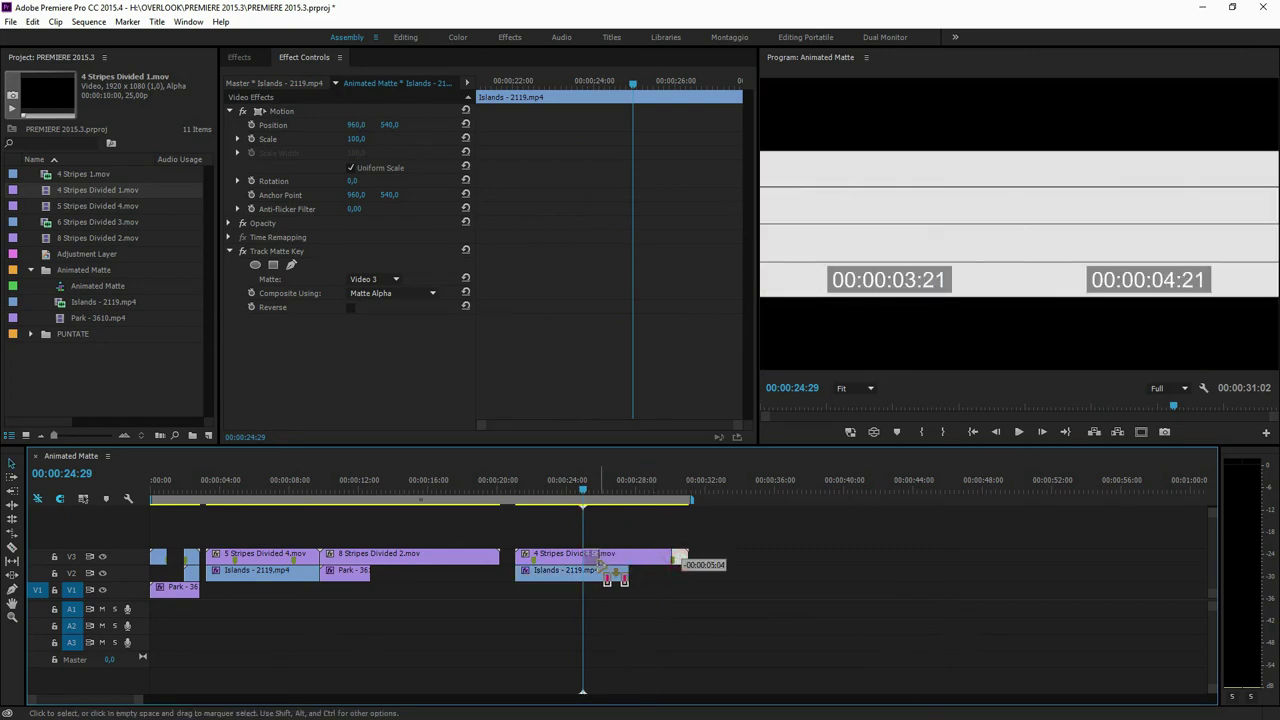
key("Delete")
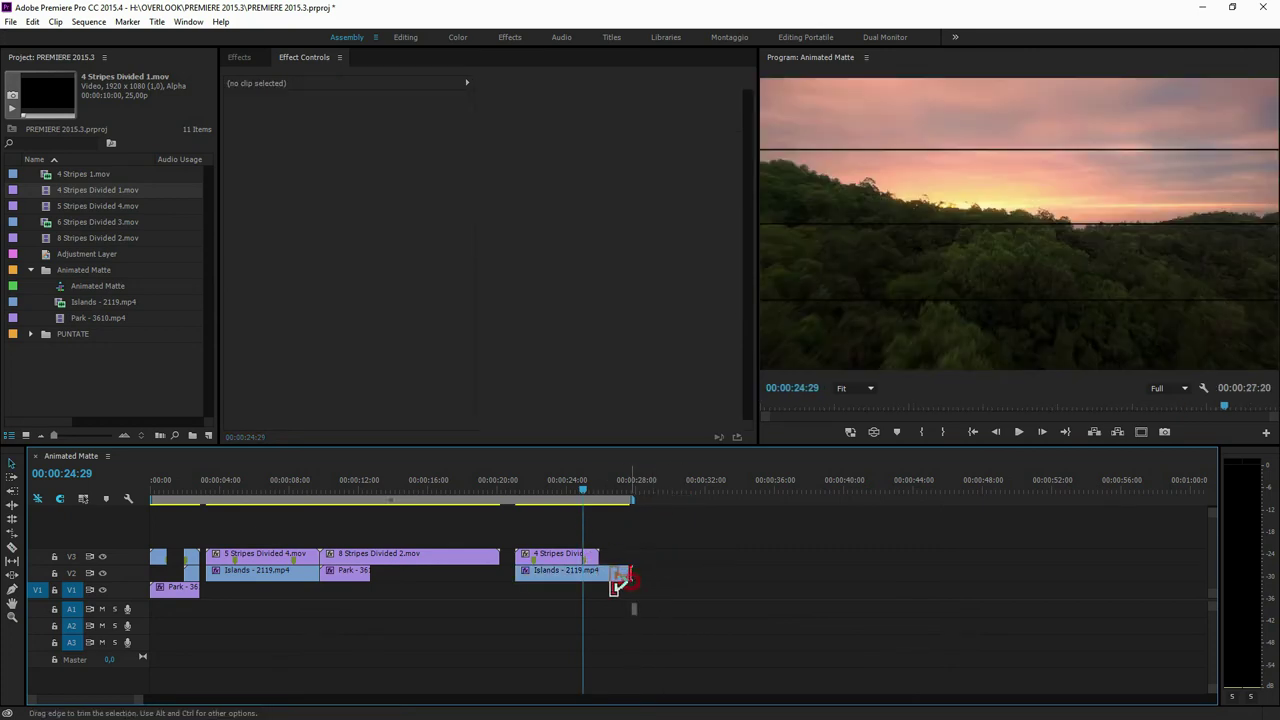
left_click_drag(624, 572, 598, 572)
Step: Replay the shortened transition and park the playhead at 00:00:25:10
key("=")
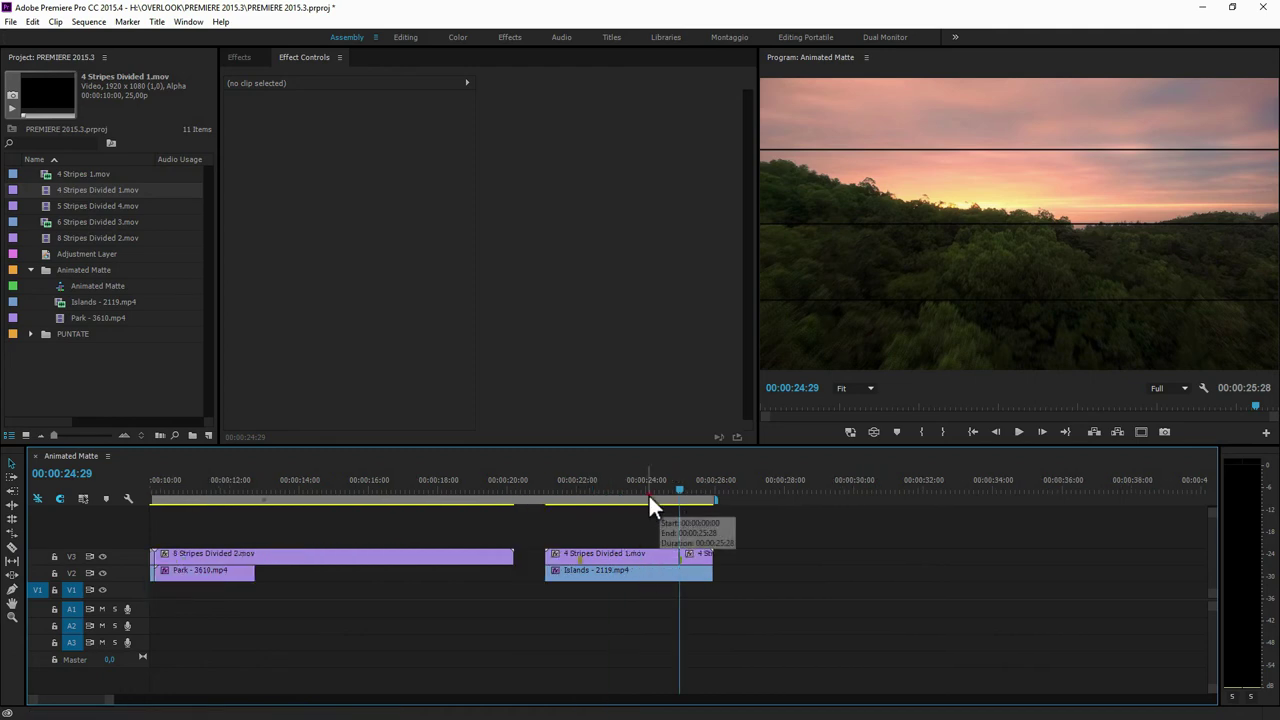
left_click(648, 493)
key("space")
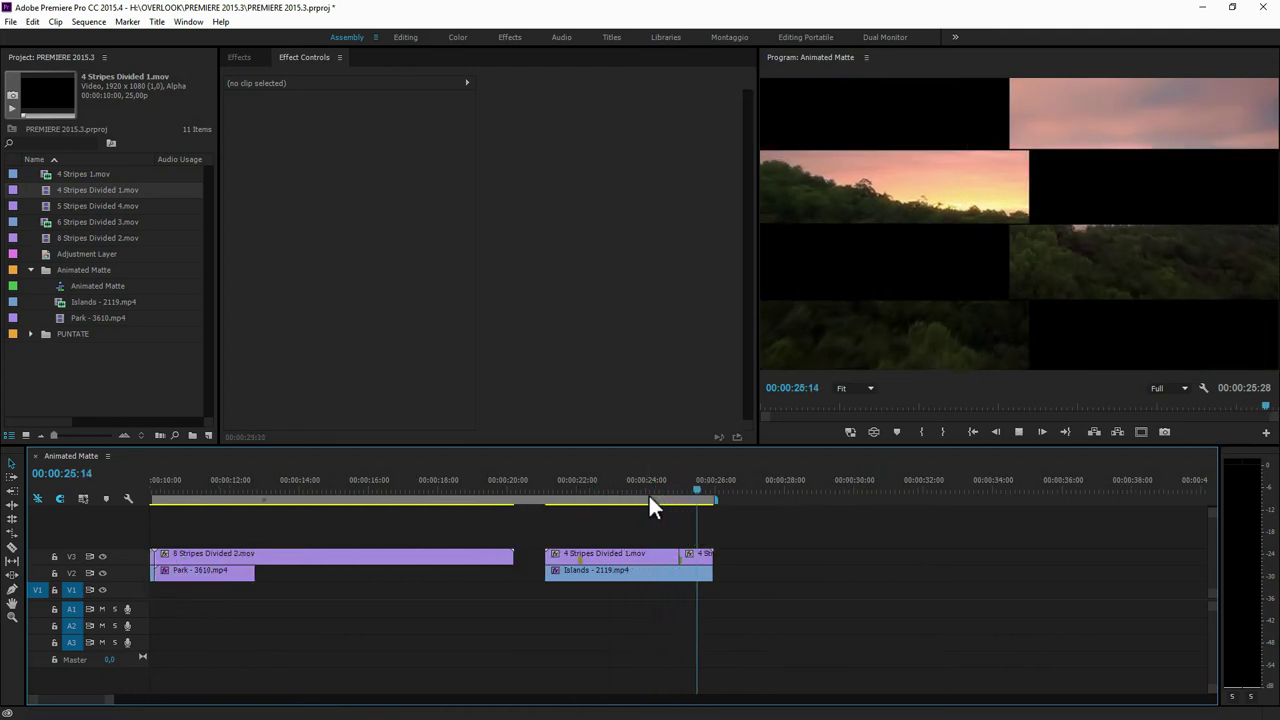
left_click(690, 478)
left_click_drag(695, 479, 696, 479)
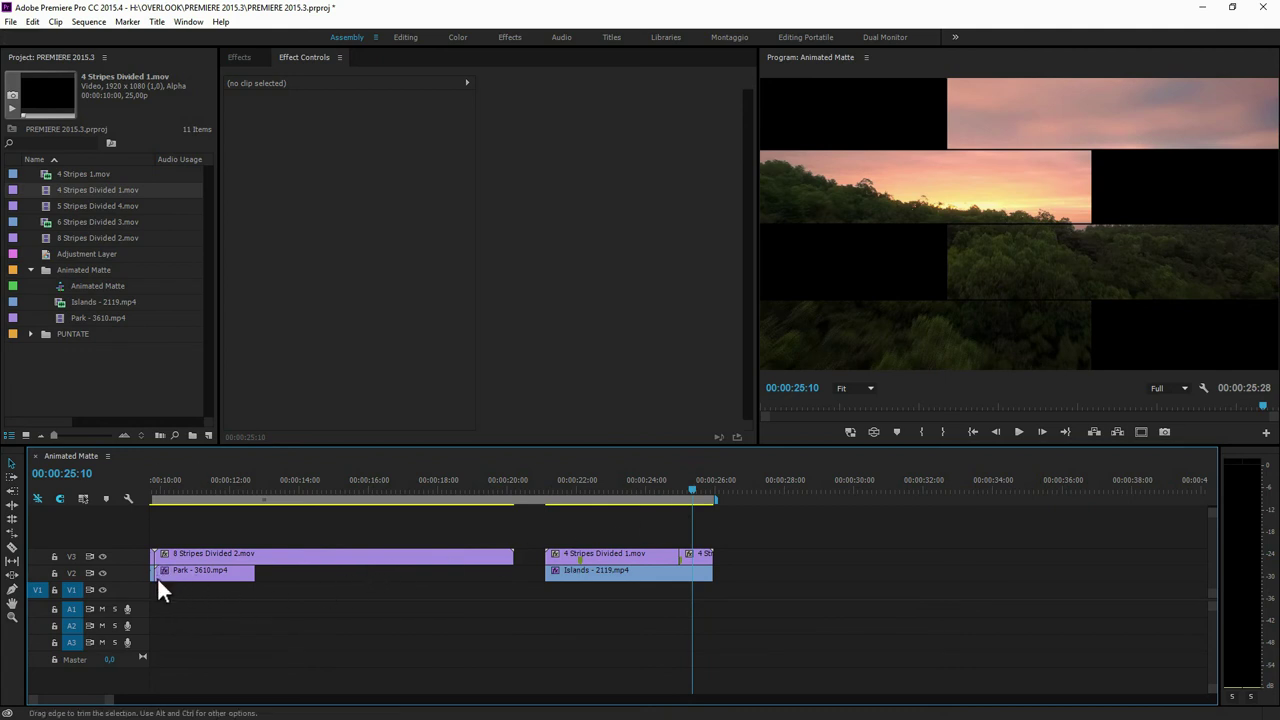
key("minus")
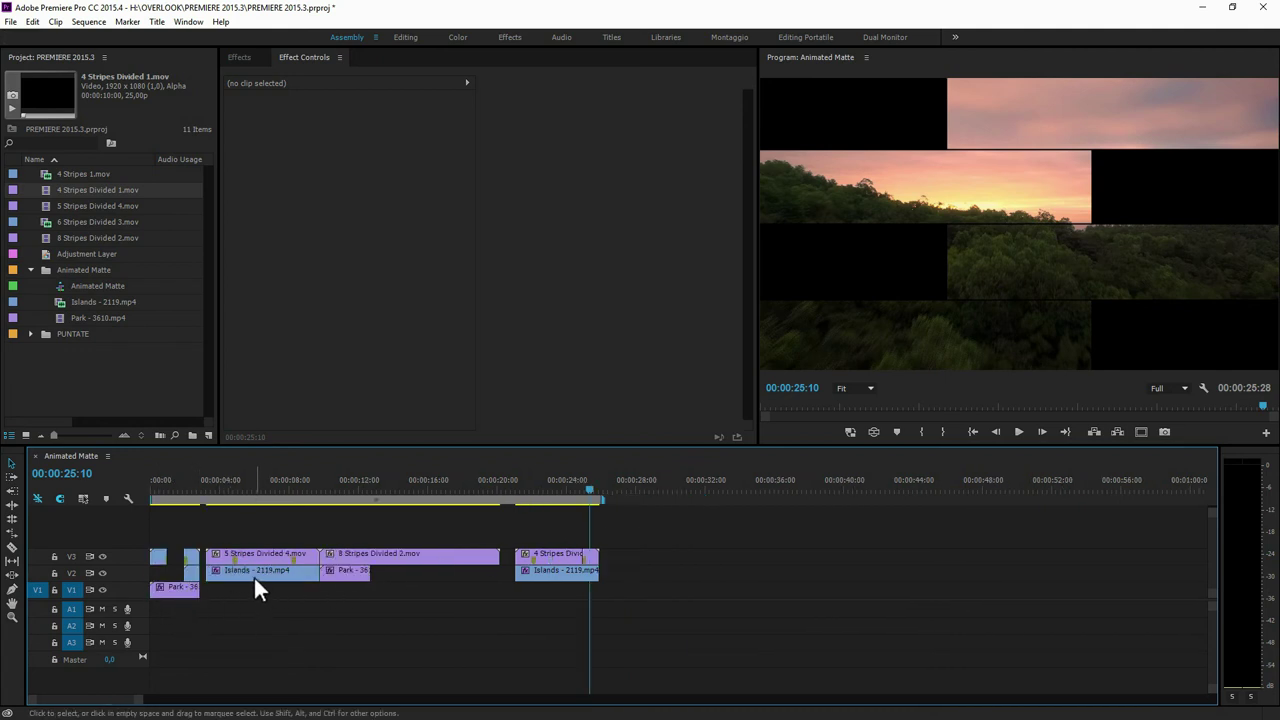
Step: Copy the Park clip after the matte, moving 4 Stripes to V4 and the Park copy to V3
left_click(254, 576)
mouse_move(254, 578)
left_mouse_down()
mouse_move(262, 590)
mouse_move(254, 574)
left_mouse_up()
left_click_drag(349, 576, 612, 558)
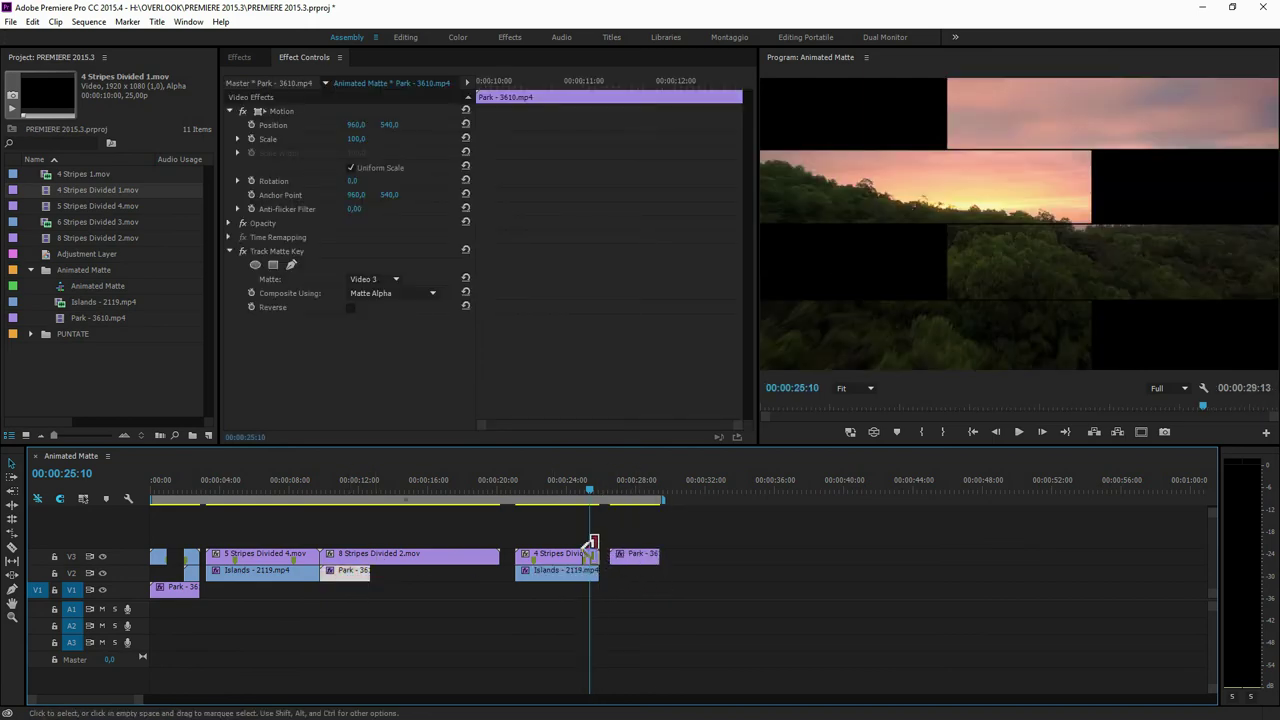
left_click_drag(559, 548, 559, 533)
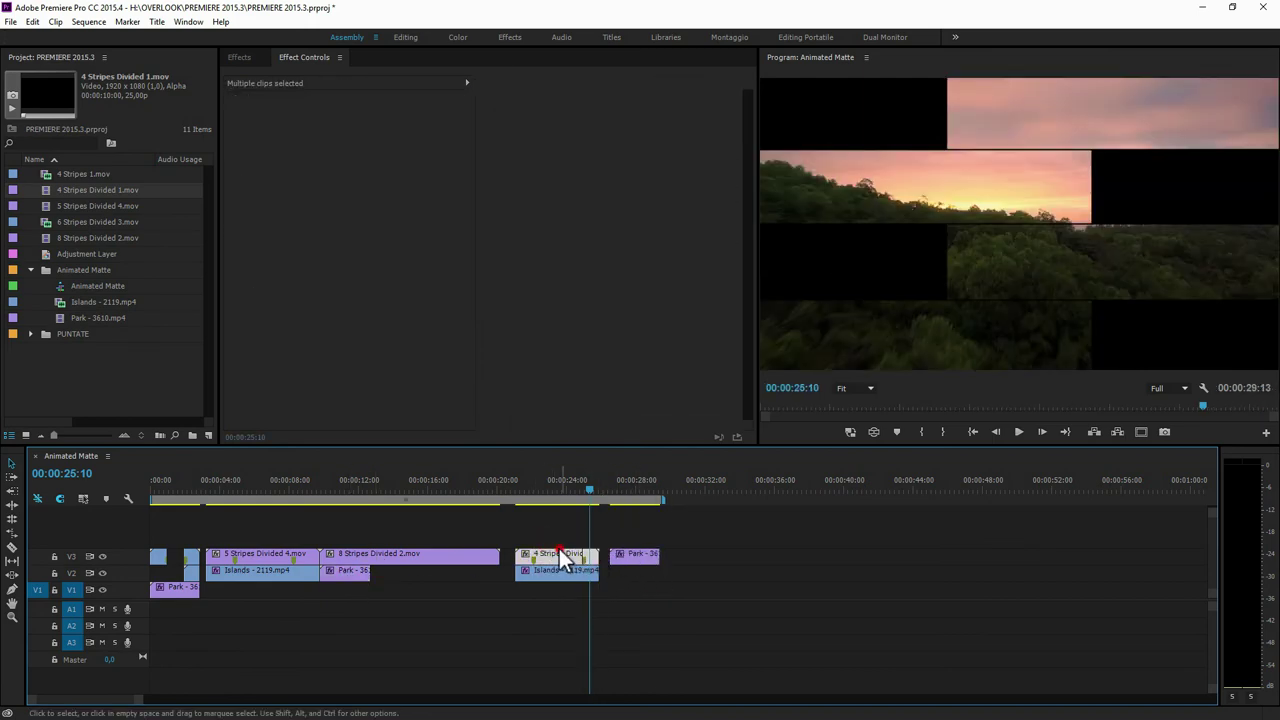
mouse_move(628, 553)
left_mouse_down()
mouse_move(622, 572)
mouse_move(606, 572)
left_mouse_up()
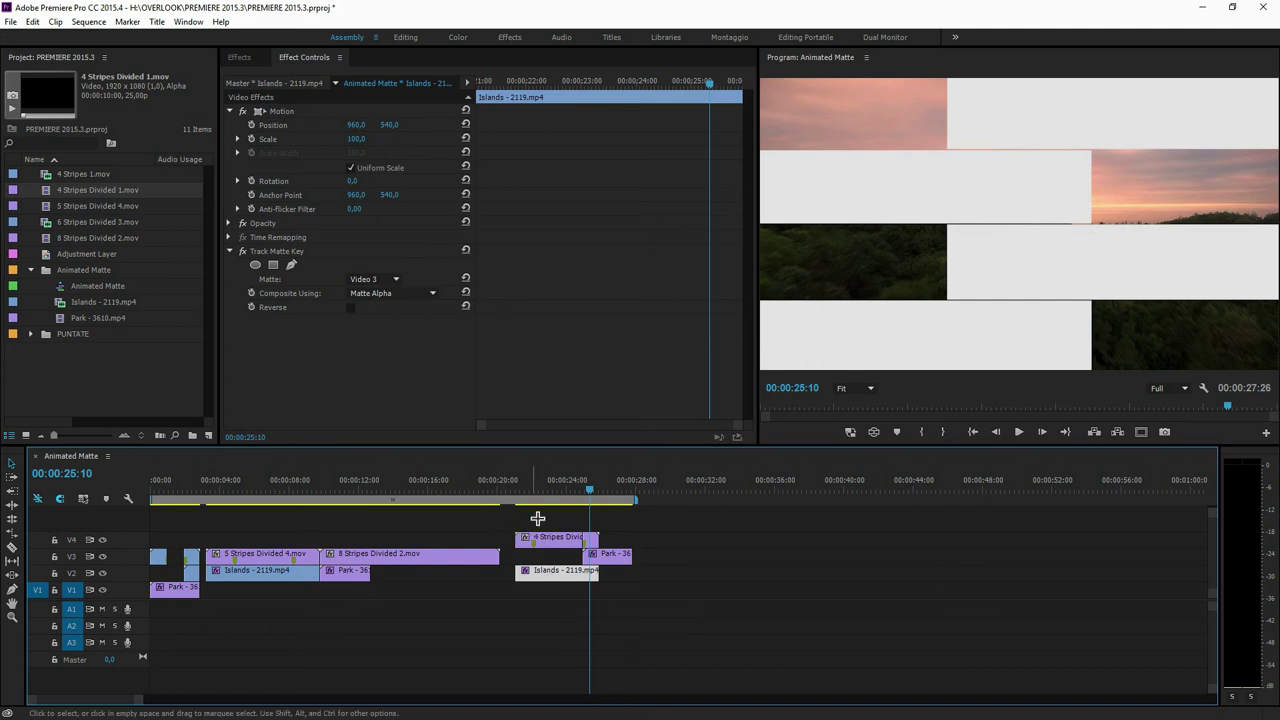
Step: Drop the matte, Park and Islands clips one track lower, scrub the transition, and select Park
left_click_drag(537, 518, 557, 590)
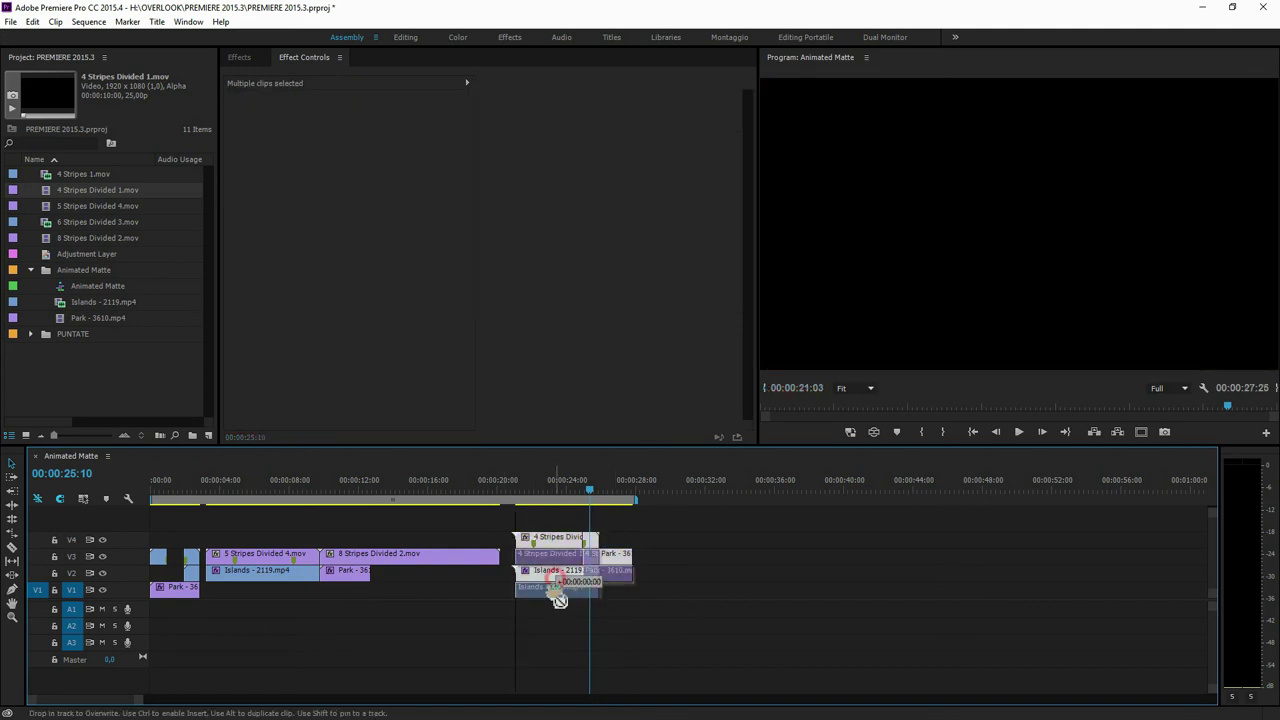
left_click(541, 478)
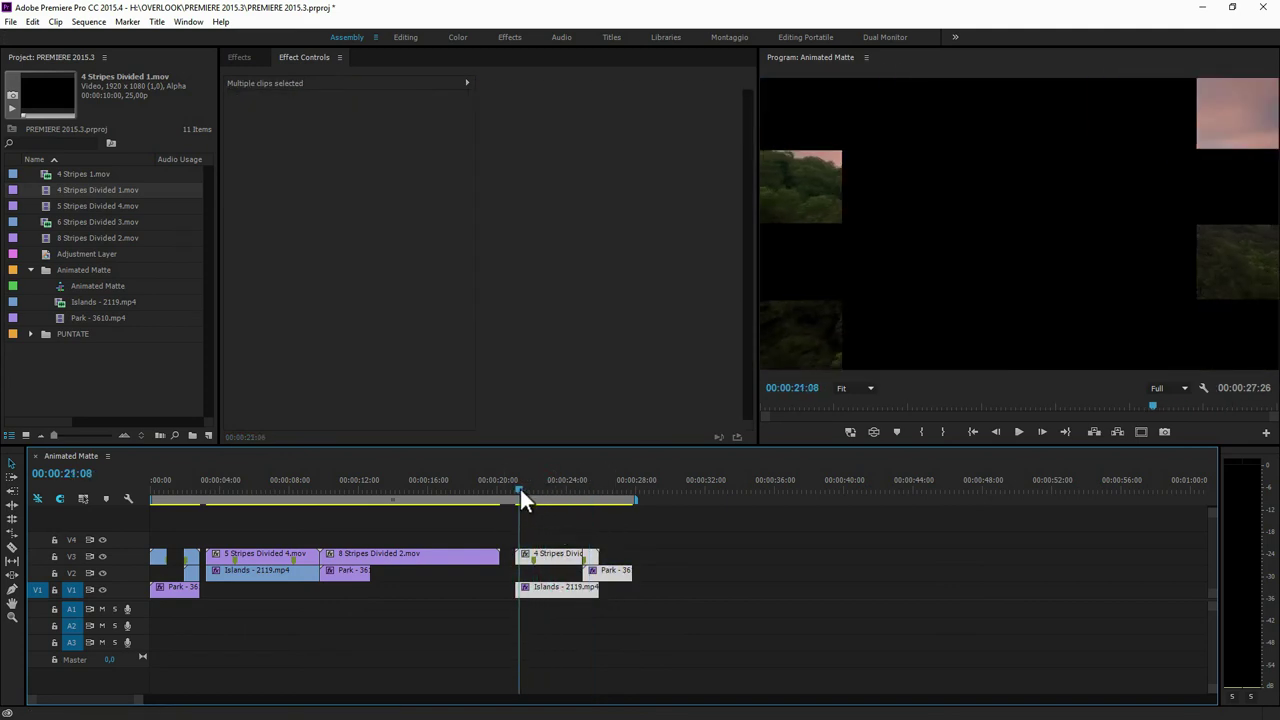
left_click_drag(549, 481, 590, 496)
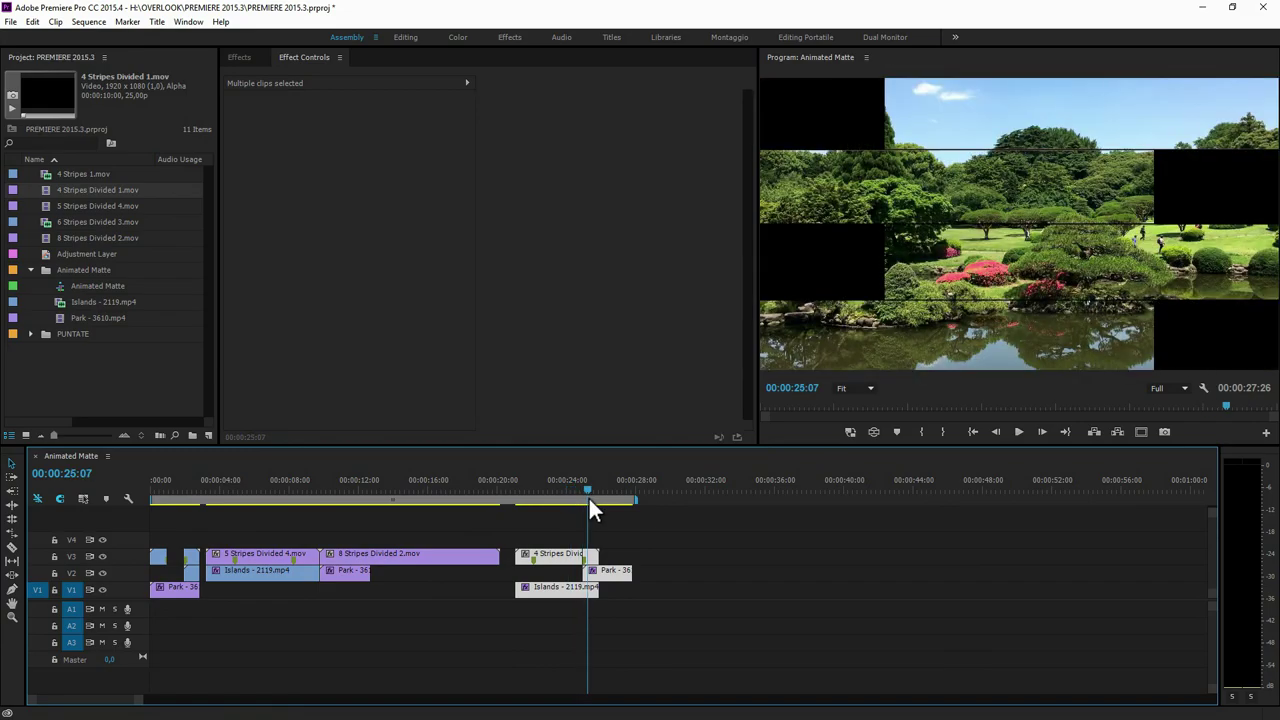
left_click(646, 549)
left_click(606, 578)
left_click(351, 306)
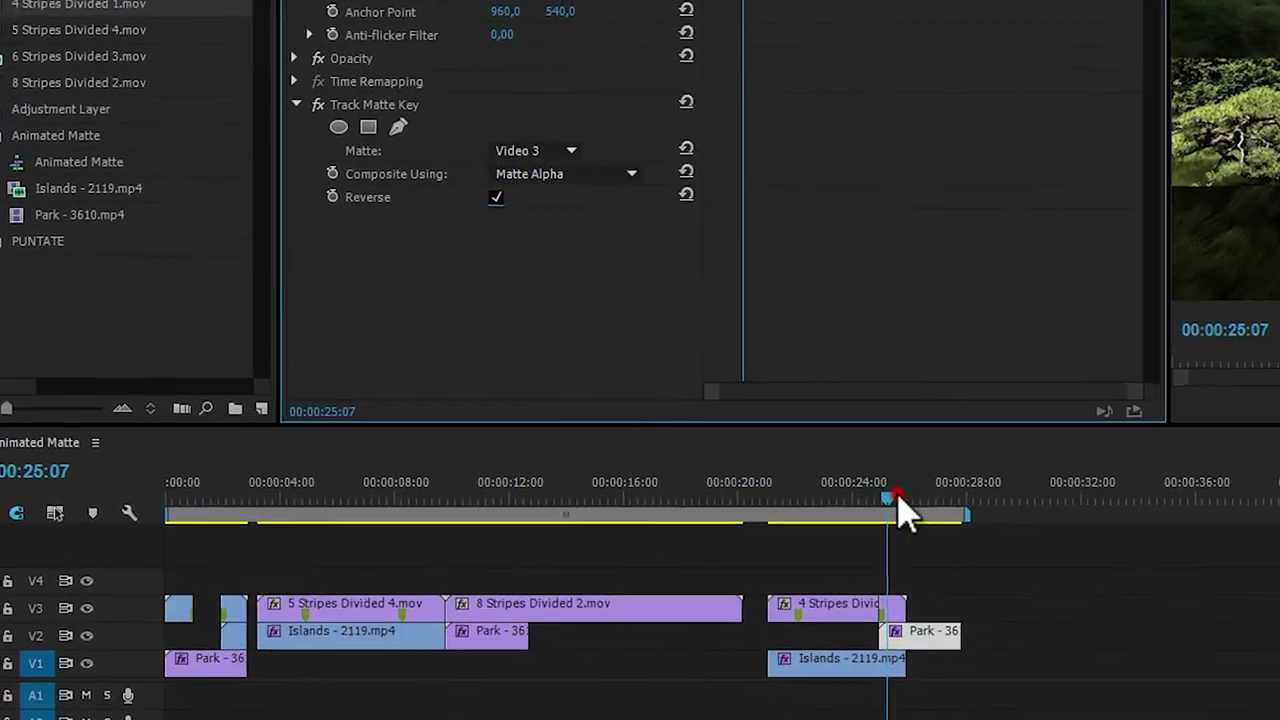
left_click_drag(828, 496, 851, 494)
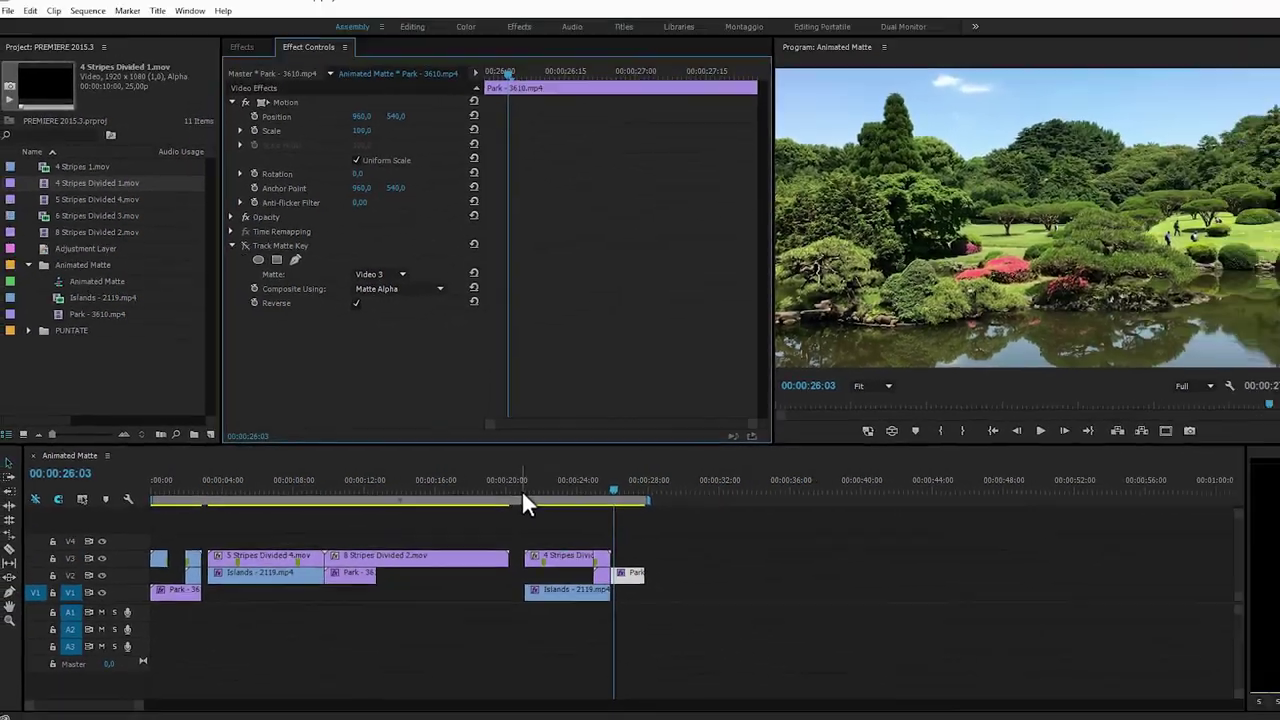
left_click(510, 492)
key("space")
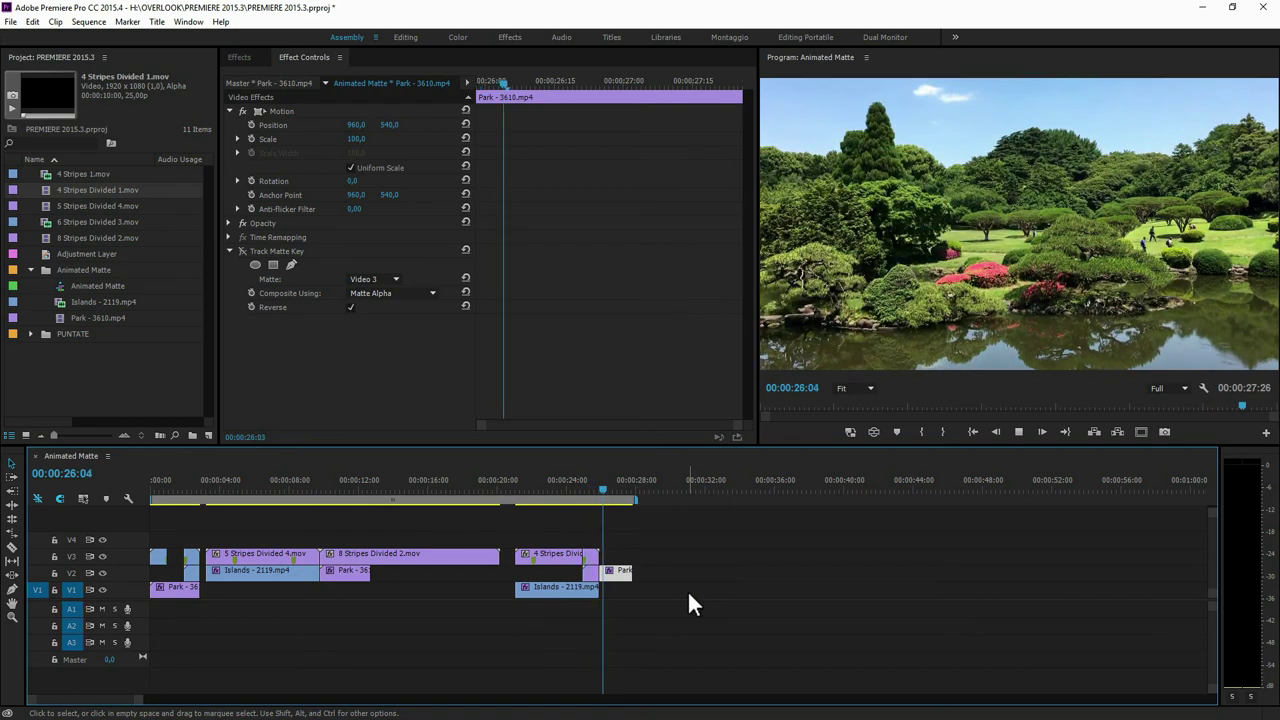
key("space")
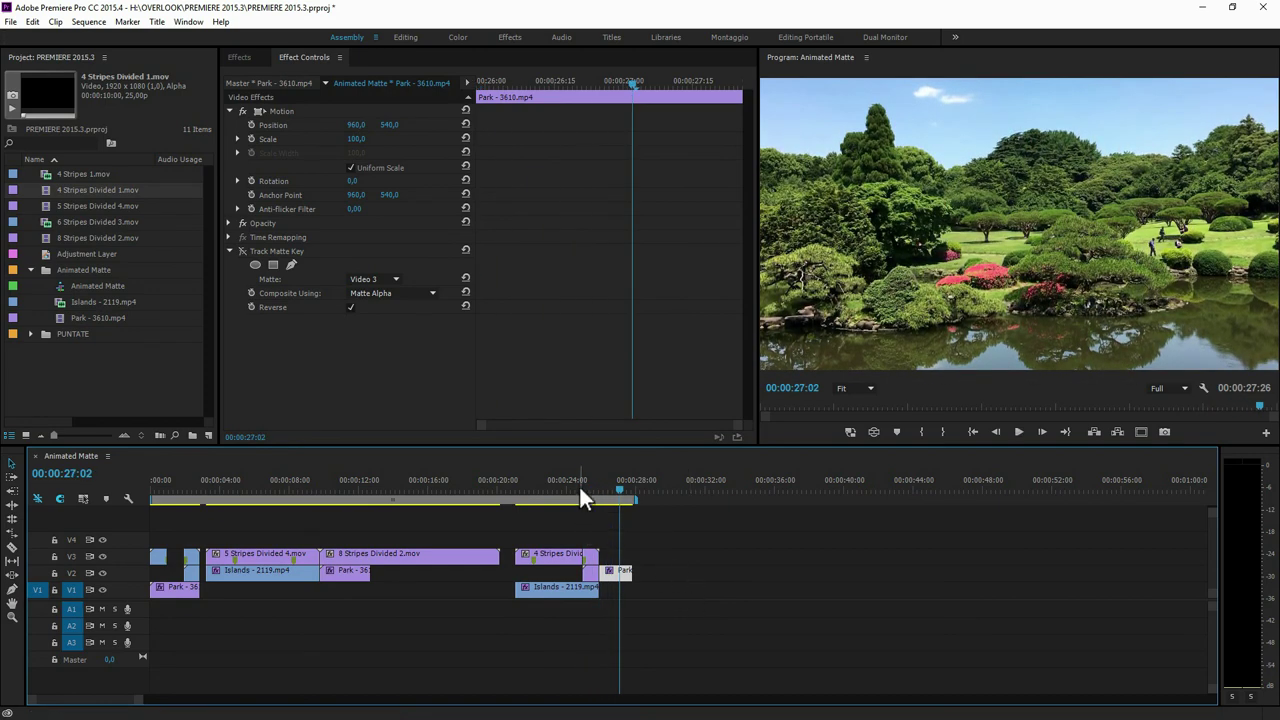